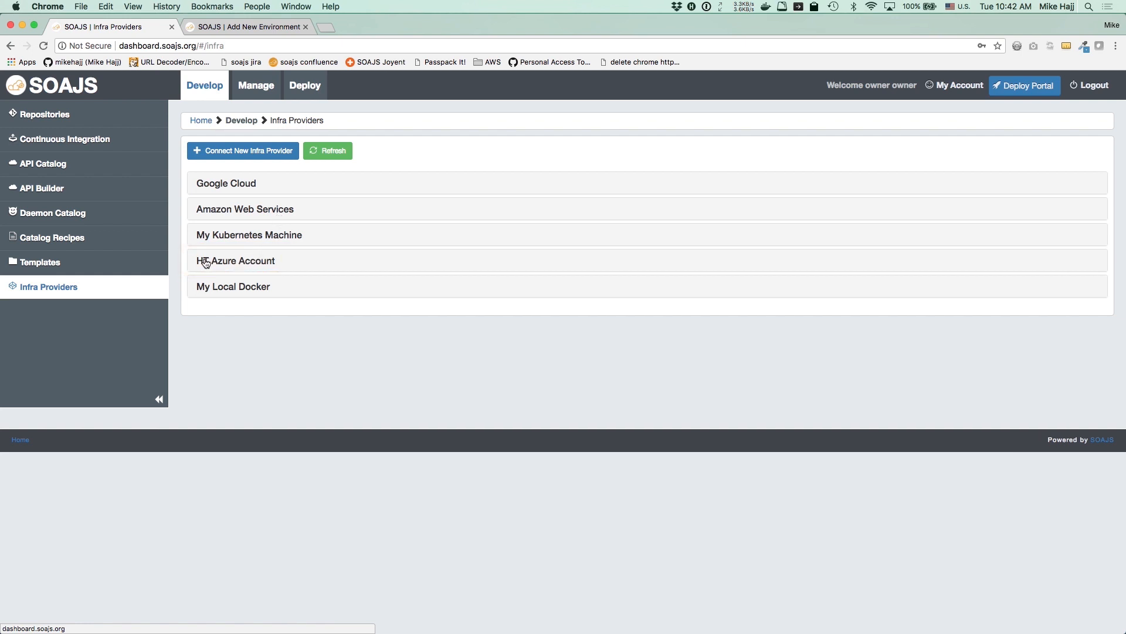
# Expand the Amazon Web Services provider to show its Docker technology and CloudFormation deployment
pyautogui.click(274, 216)
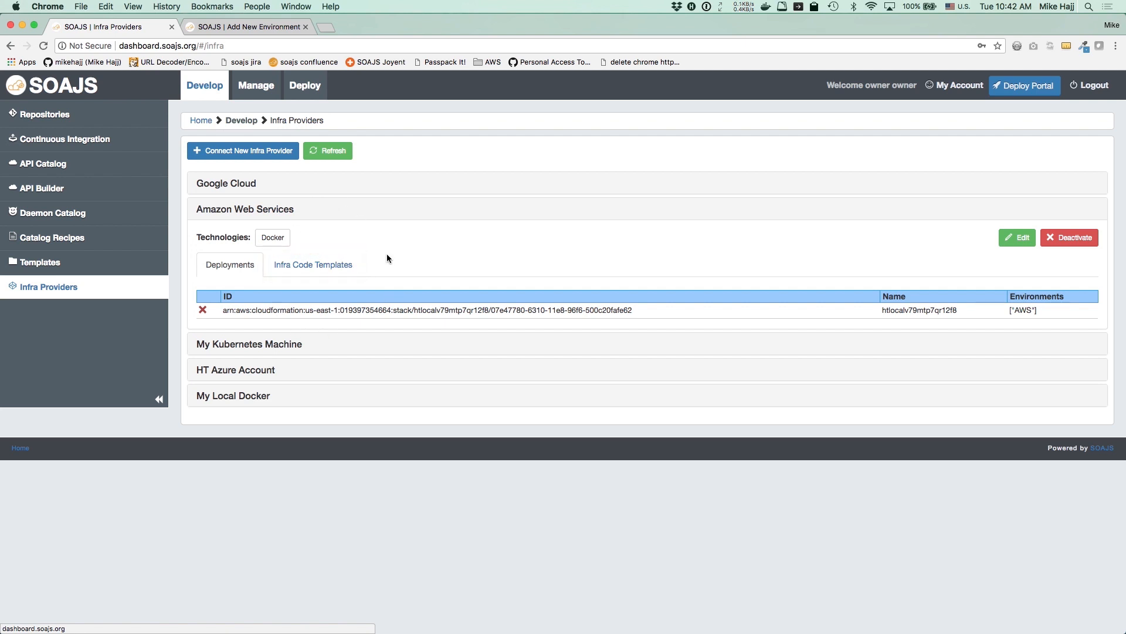
# List the AWS provider's infra code templates and highlight Docker.tmpl
pyautogui.click(343, 265)
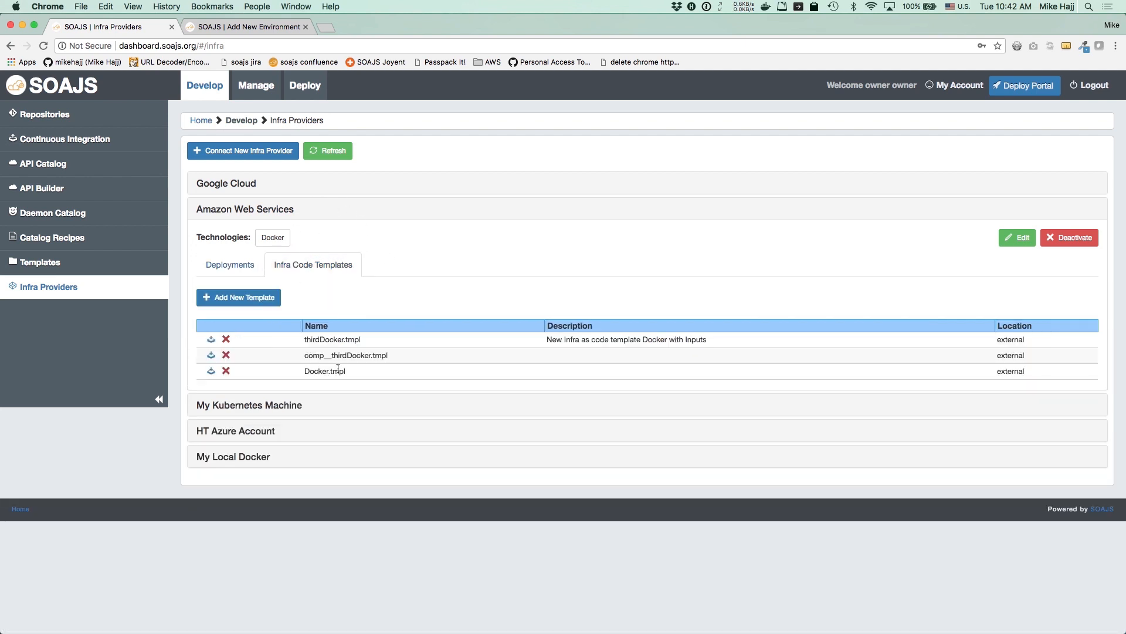
pyautogui.doubleClick(357, 371)
# Browse the cluster catalog recipes, noting the Mongo Recipe VM and MemSQL Recipe VM
pyautogui.click(57, 238)
pyautogui.click(255, 228)
pyautogui.click(213, 286)
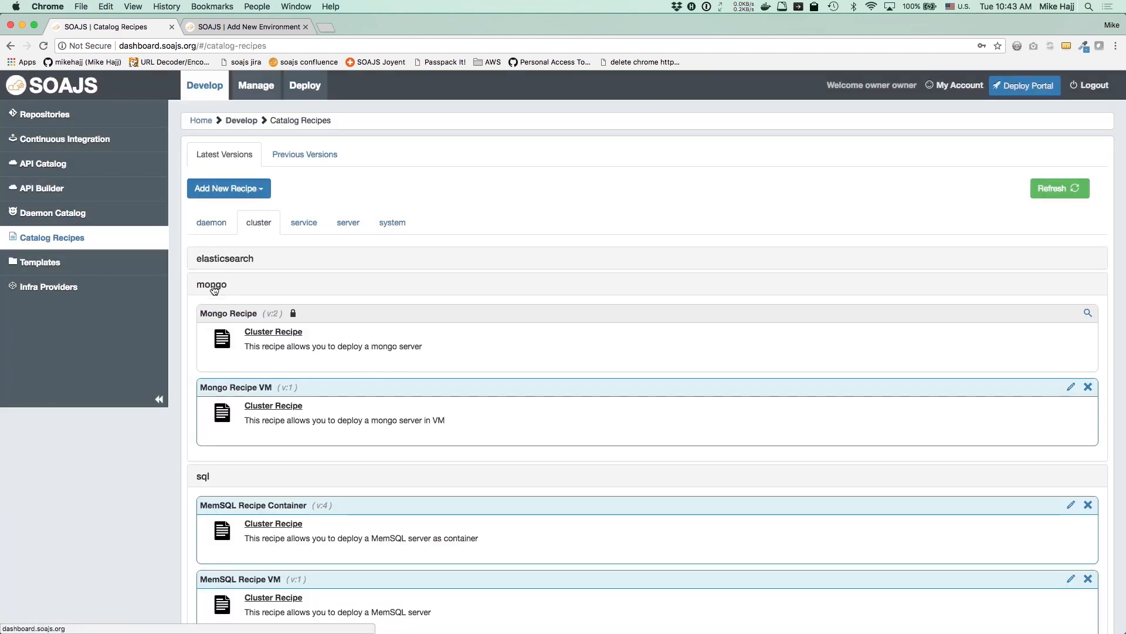
pyautogui.scroll(-3, 215, 290)
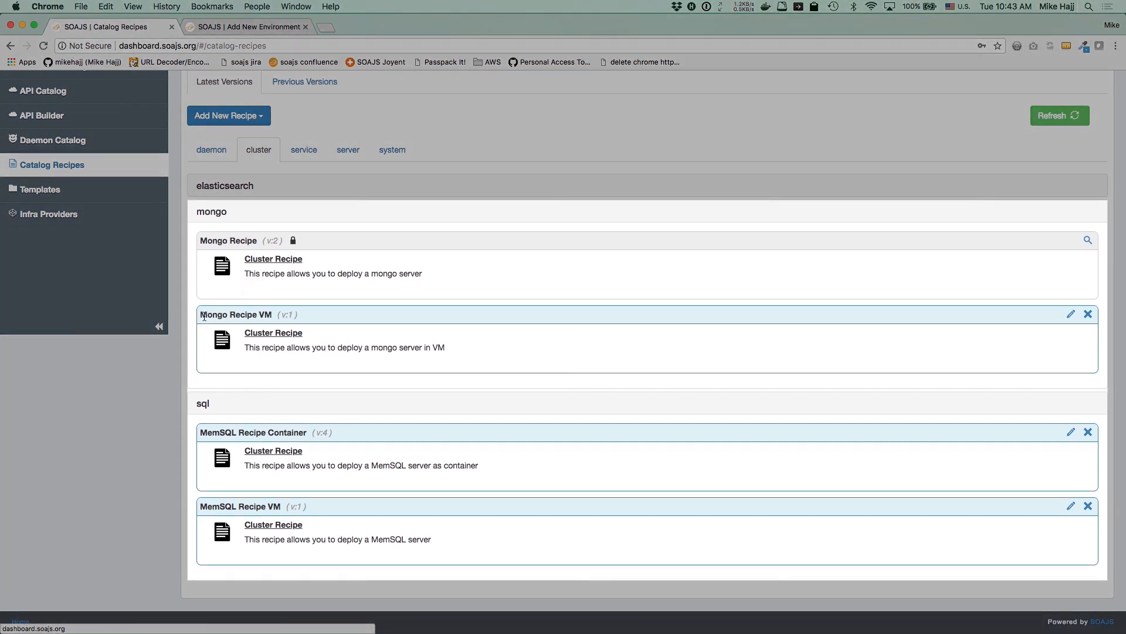
pyautogui.moveTo(201, 317); pyautogui.dragTo(271, 316)
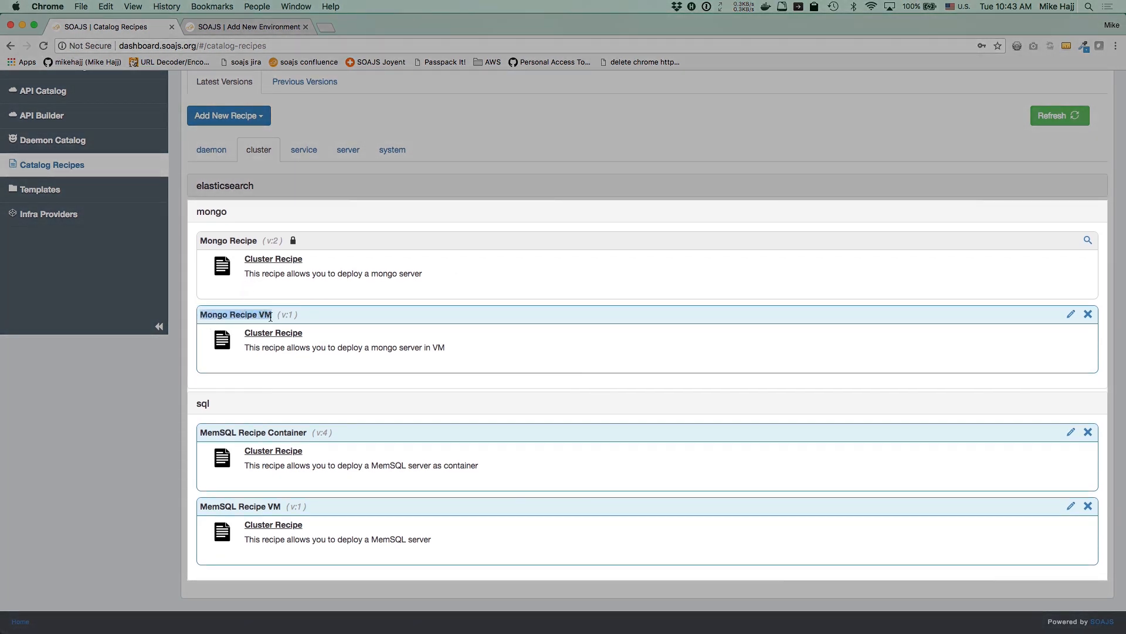
pyautogui.moveTo(202, 507); pyautogui.dragTo(280, 508)
# Browse the soajs service recipes, noting the SOAJS API Gateway and SOAJS Service recipes
pyautogui.click(304, 149)
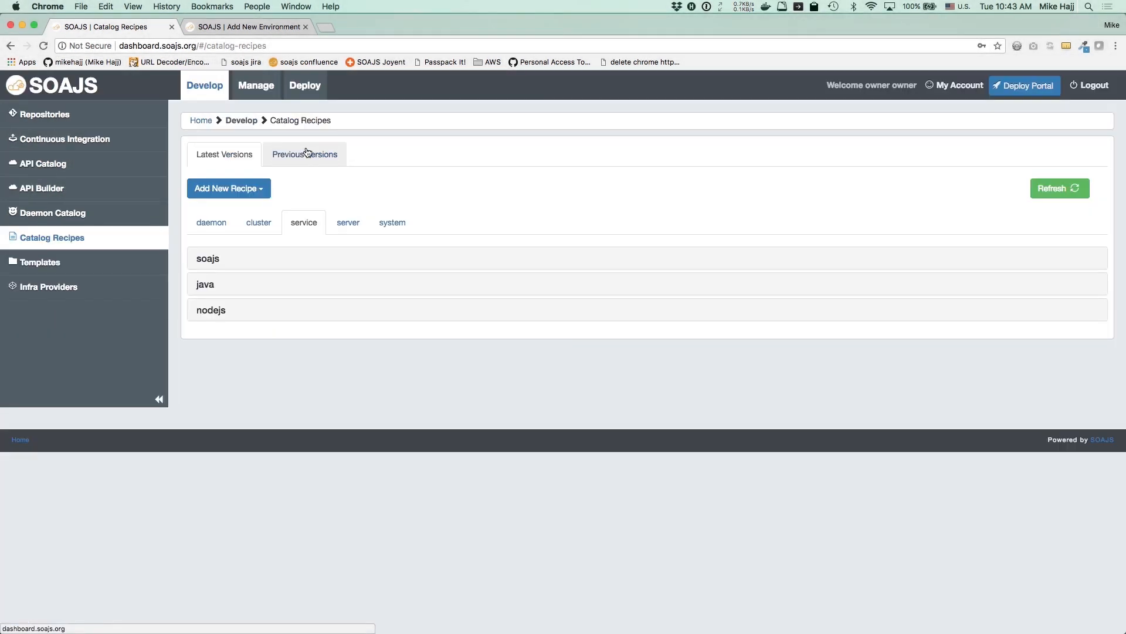
pyautogui.click(207, 261)
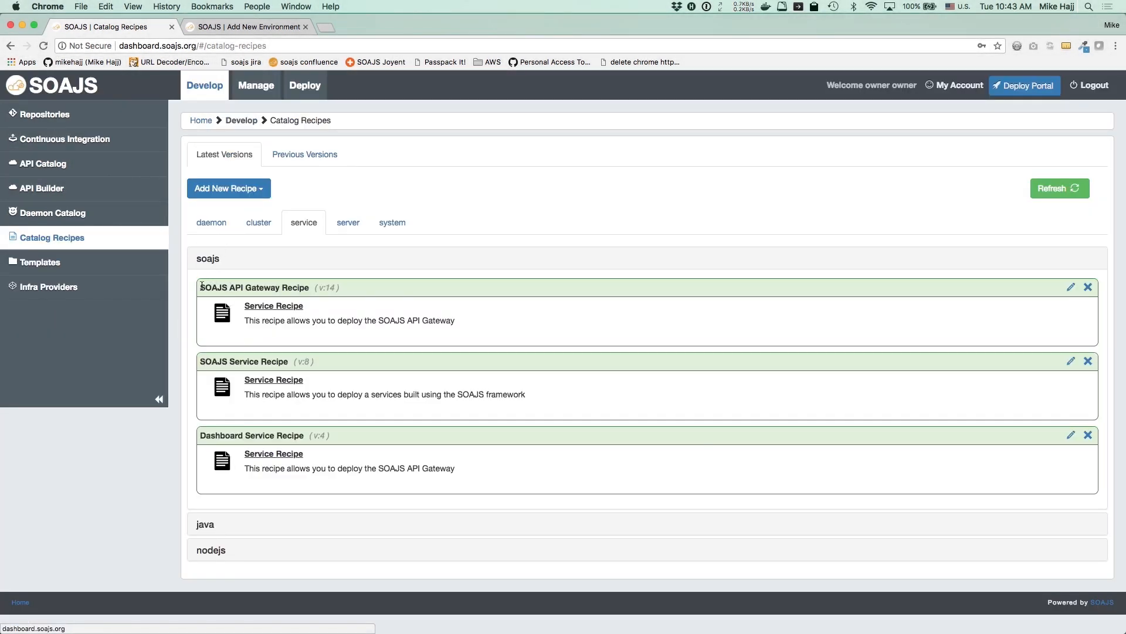
pyautogui.tripleClick(256, 291)
pyautogui.moveTo(256, 293); pyautogui.dragTo(308, 291)
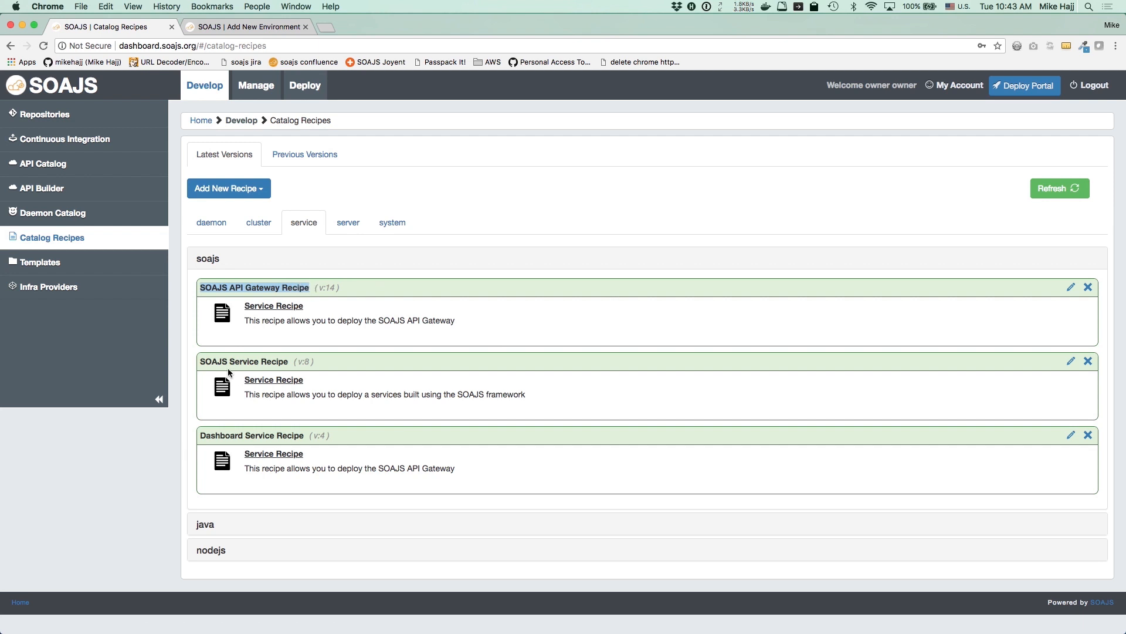
pyautogui.moveTo(202, 361); pyautogui.dragTo(292, 357)
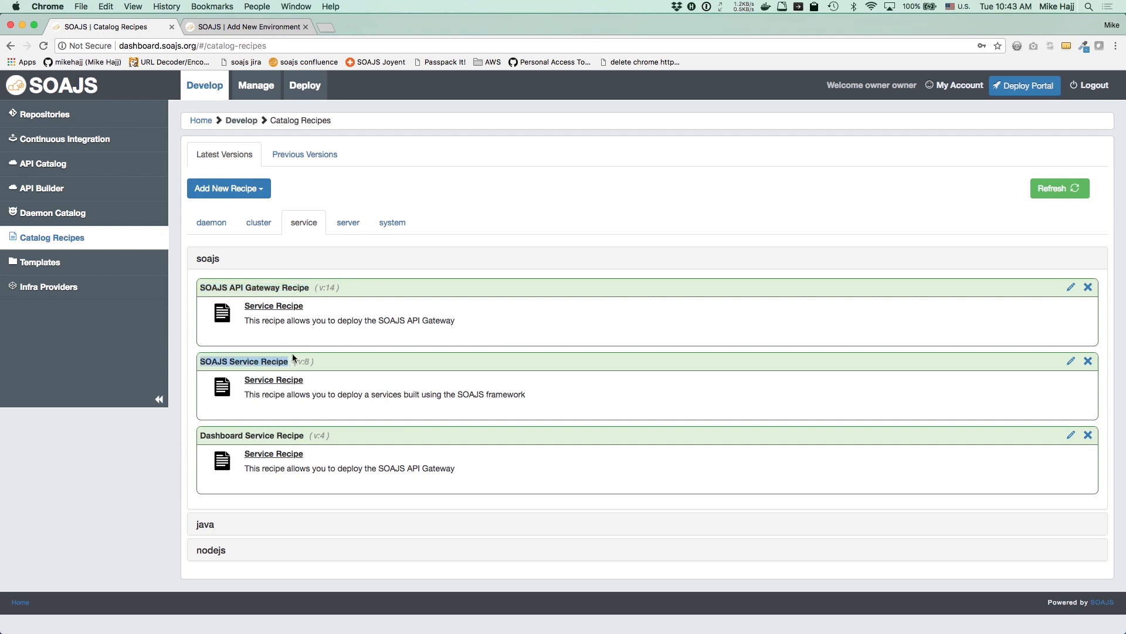
# Open the details of the Nginx Recipe among the server recipes
pyautogui.click(346, 233)
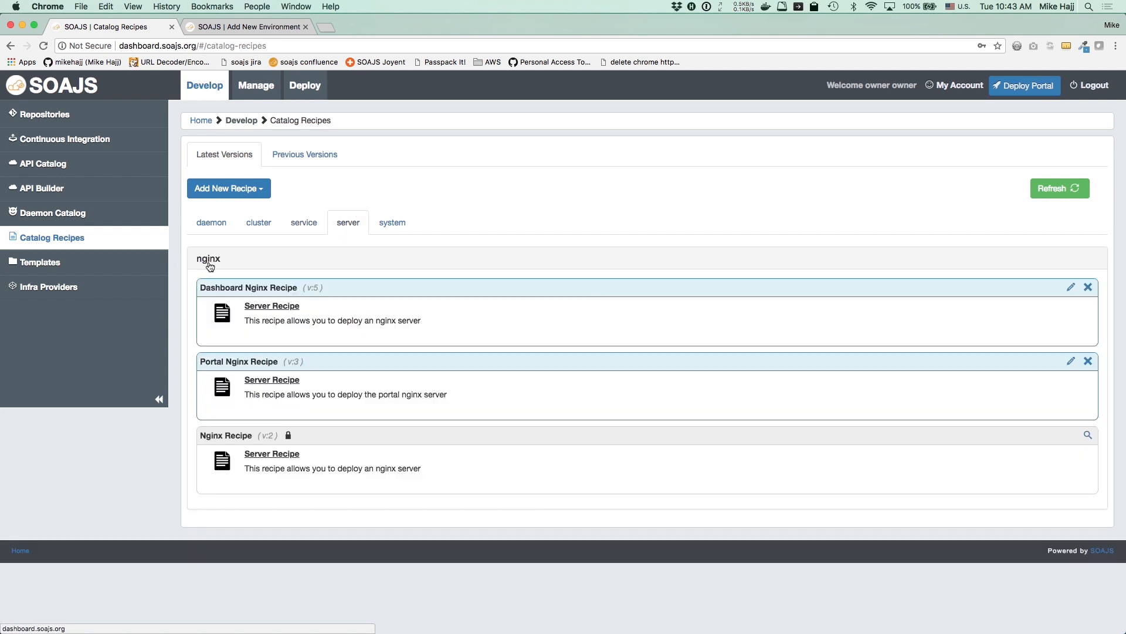
pyautogui.moveTo(199, 439); pyautogui.dragTo(259, 437)
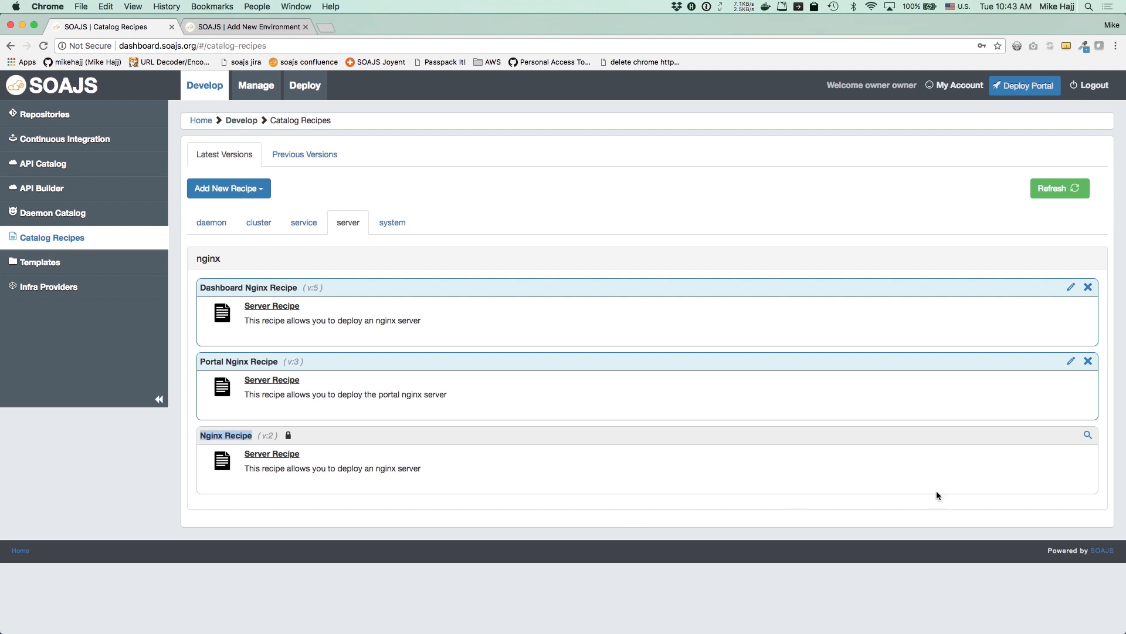
pyautogui.click(1087, 435)
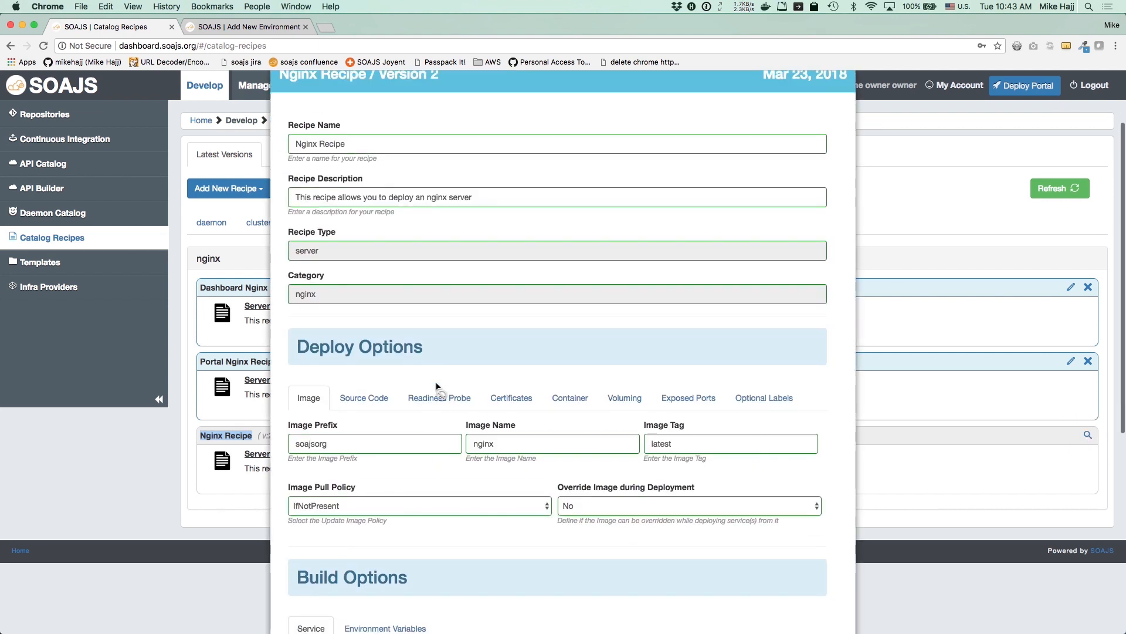
# Review the Nginx recipe's build environment variables and volume settings
pyautogui.scroll(-3, 437, 387)
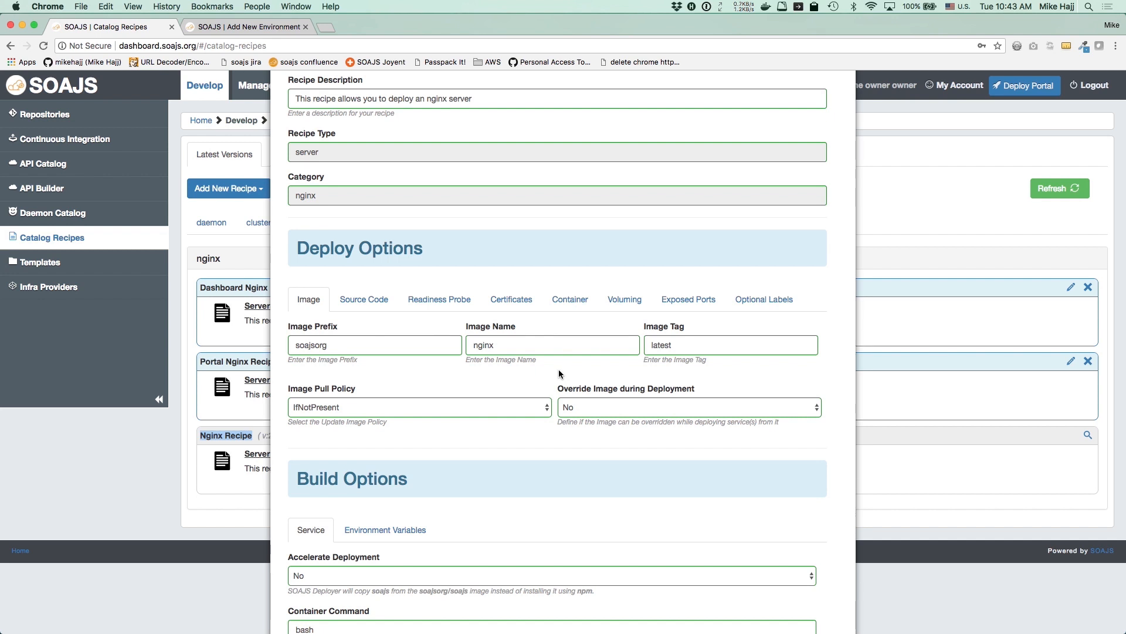
pyautogui.scroll(-6, 559, 368)
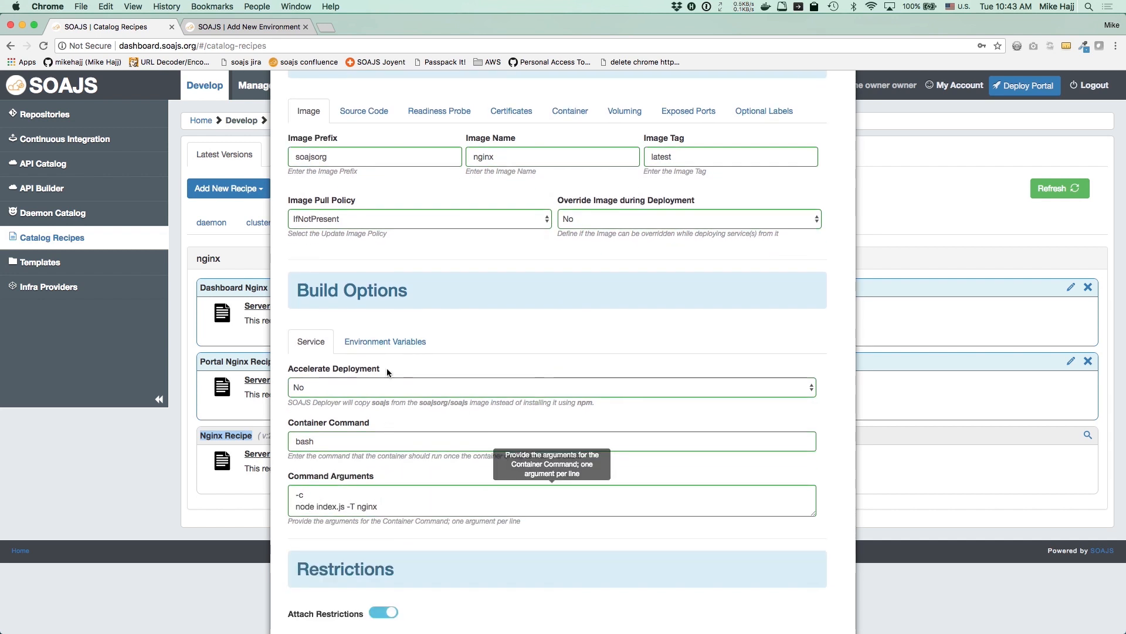
pyautogui.click(382, 343)
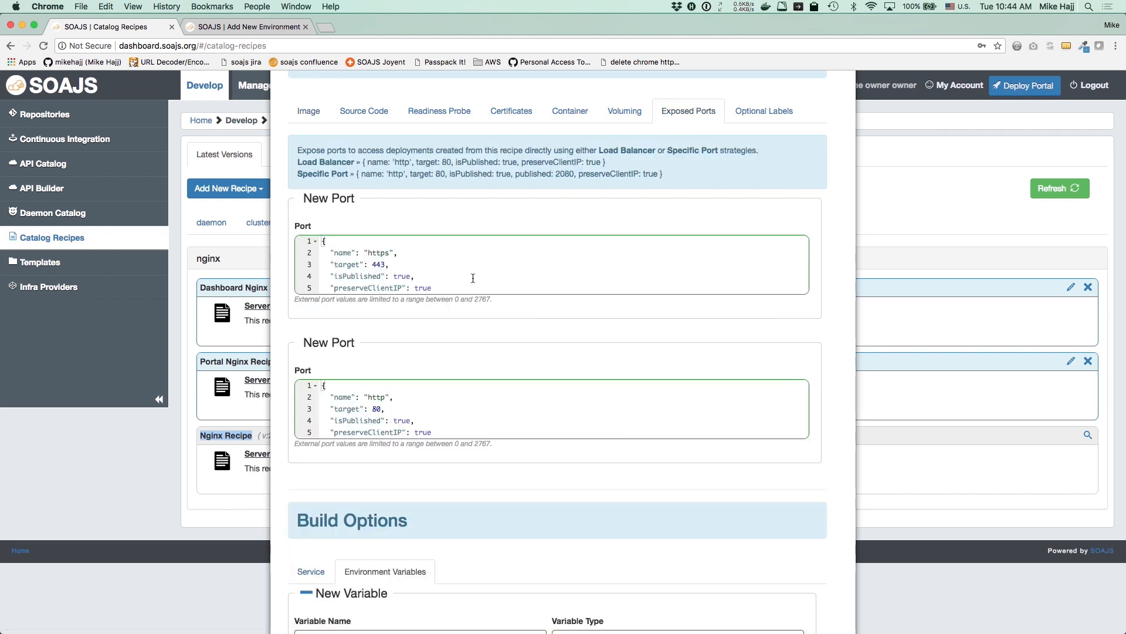
pyautogui.click(626, 114)
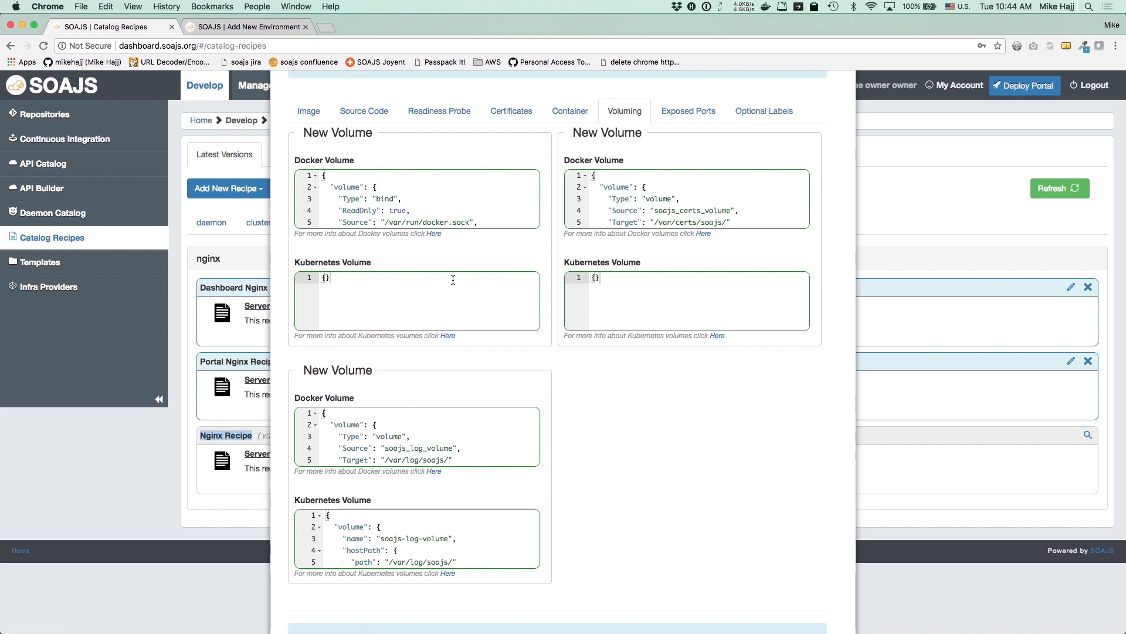
pyautogui.scroll(3, 453, 280)
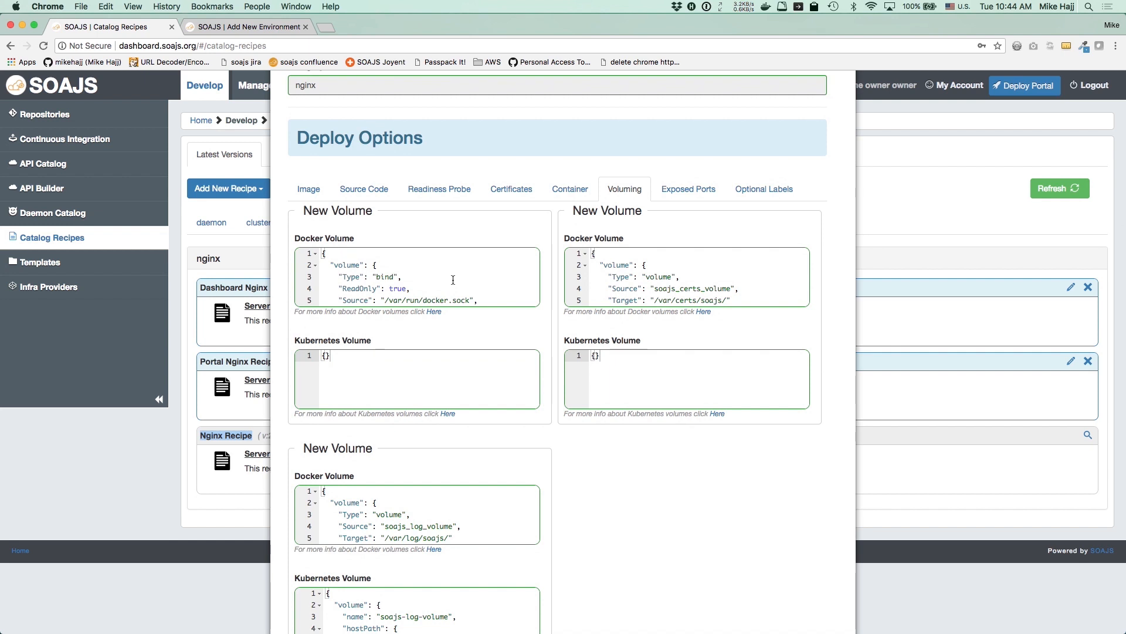
# Check the recipe's readiness probe, certificate and source code options, then close it
pyautogui.click(423, 196)
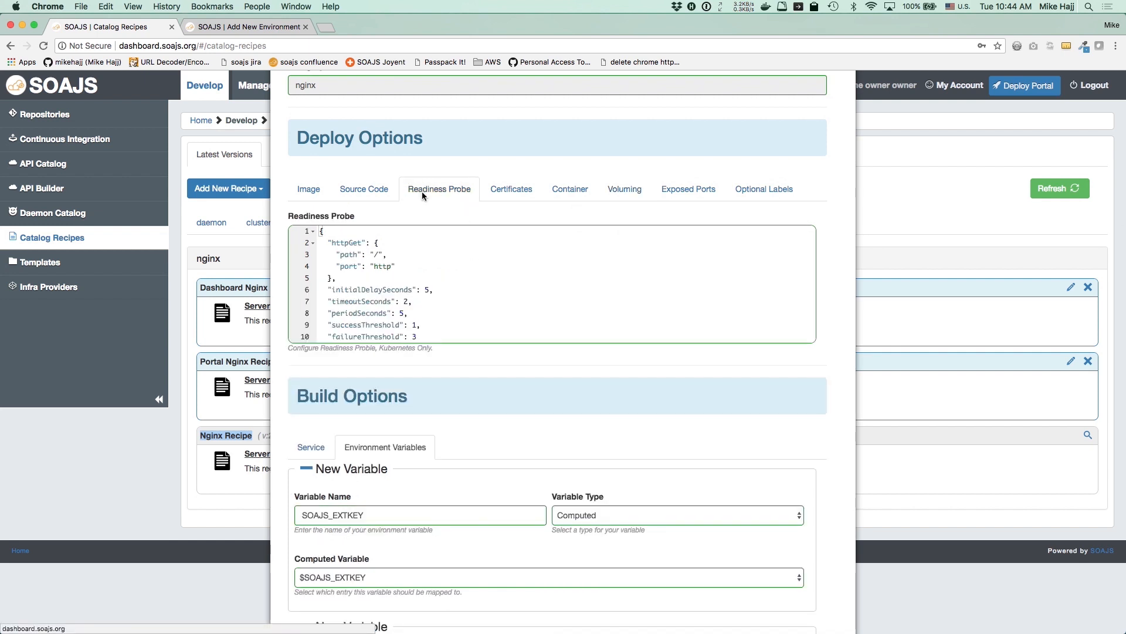
pyautogui.click(494, 190)
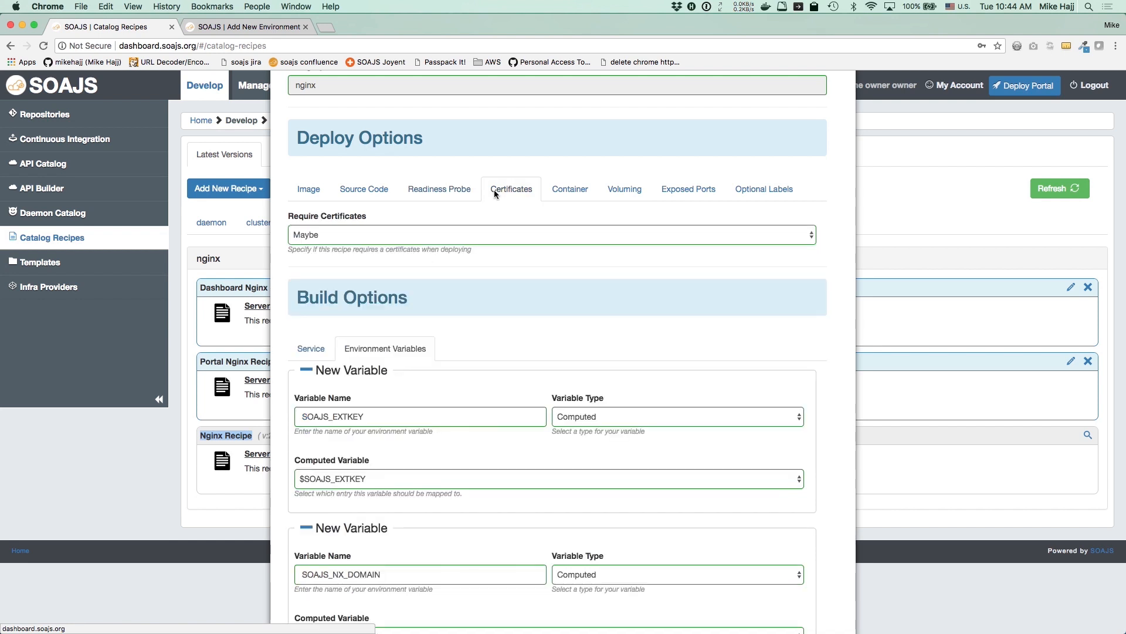
pyautogui.click(372, 187)
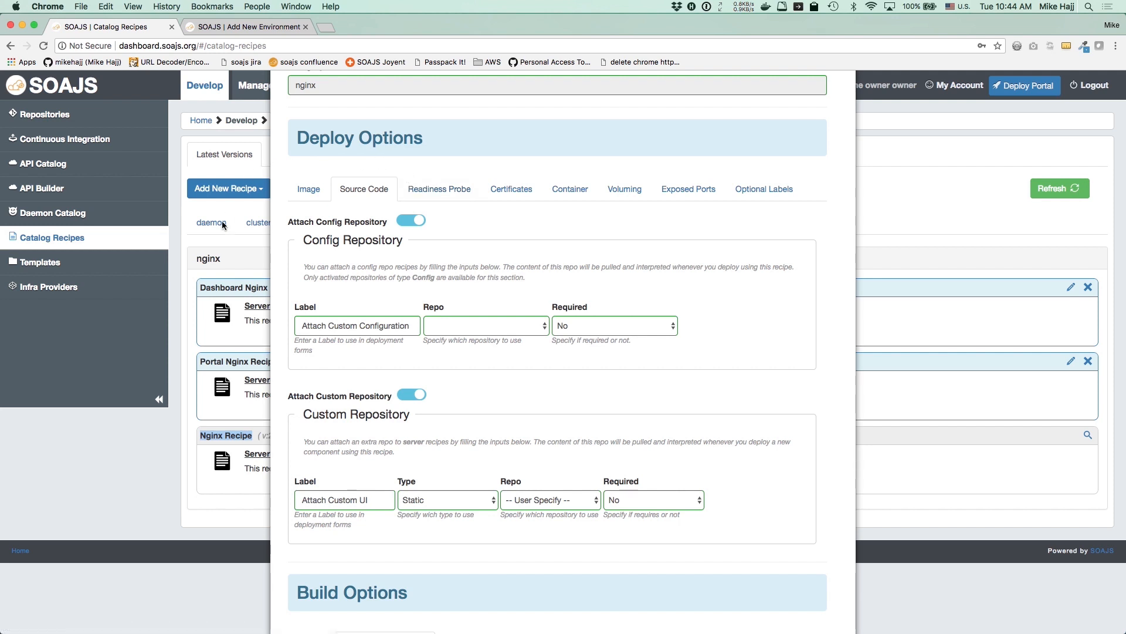
pyautogui.click(240, 255)
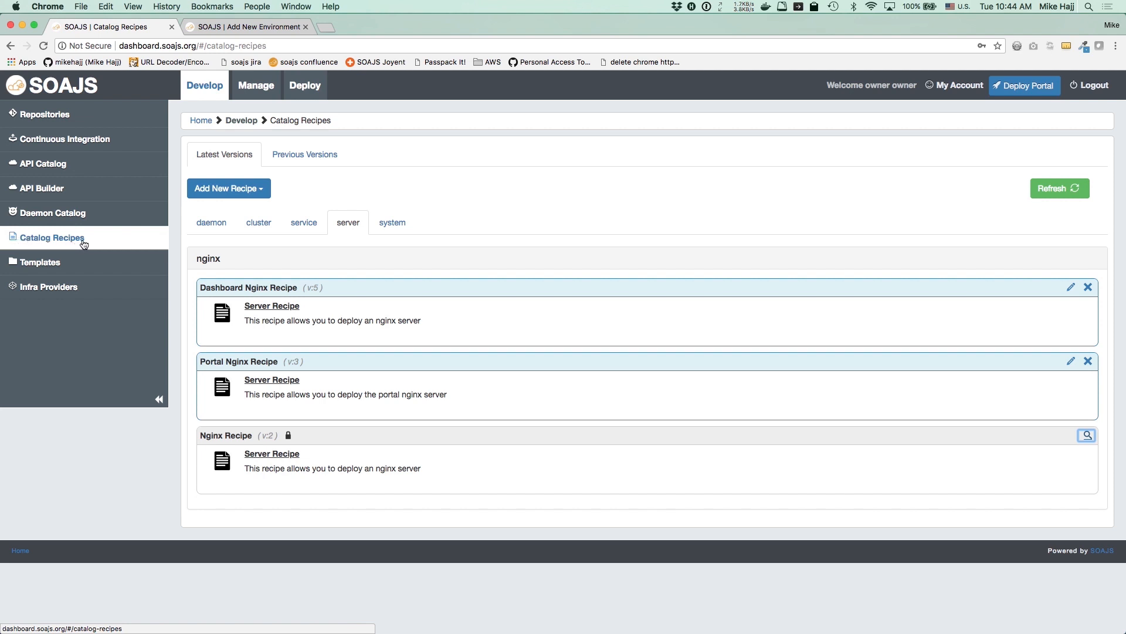
# Browse the Mongo VM, MemSQL VM and NGINX & SOAJS environment templates, then open Registries
pyautogui.click(51, 265)
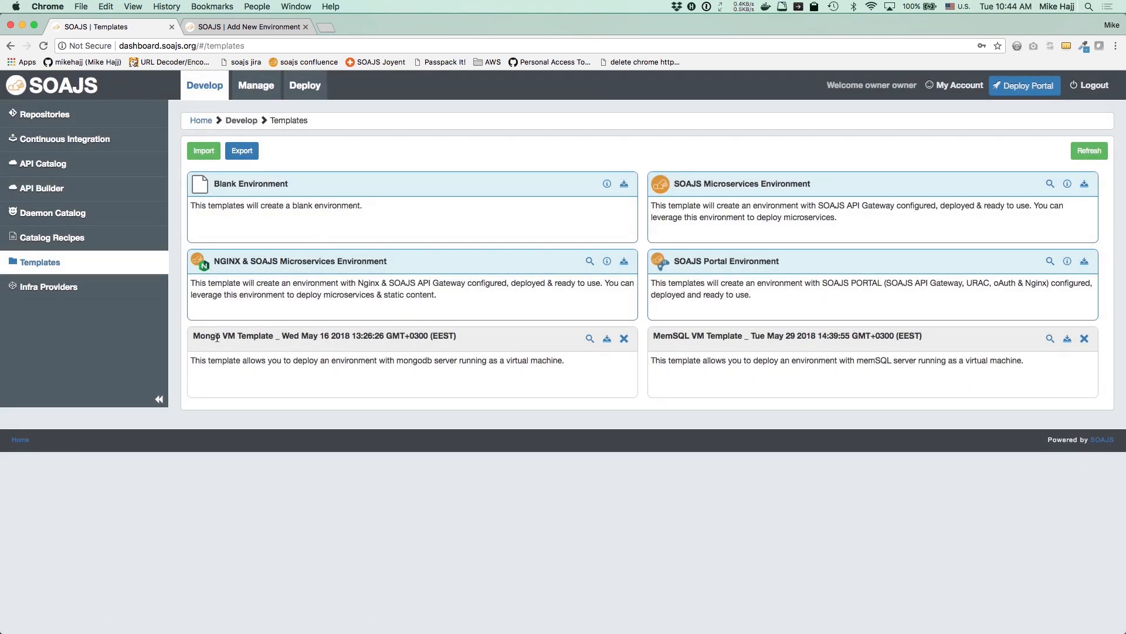
pyautogui.moveTo(194, 336); pyautogui.dragTo(234, 336)
pyautogui.moveTo(652, 336); pyautogui.dragTo(744, 335)
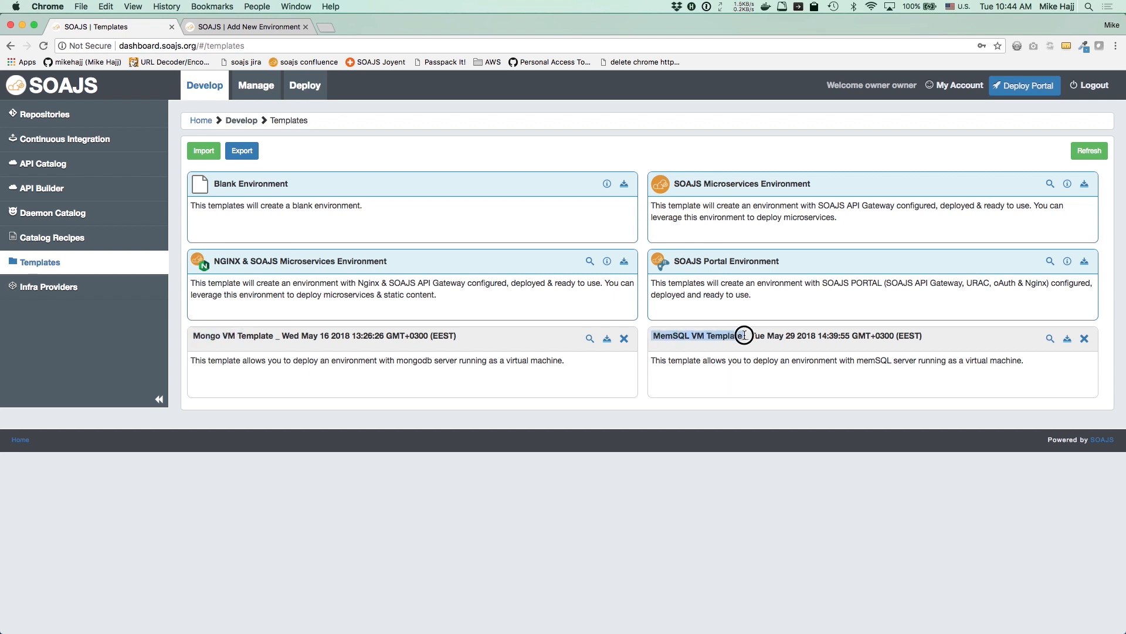
pyautogui.doubleClick(216, 261)
pyautogui.moveTo(387, 284); pyautogui.dragTo(468, 284)
pyautogui.moveTo(262, 261); pyautogui.dragTo(350, 261)
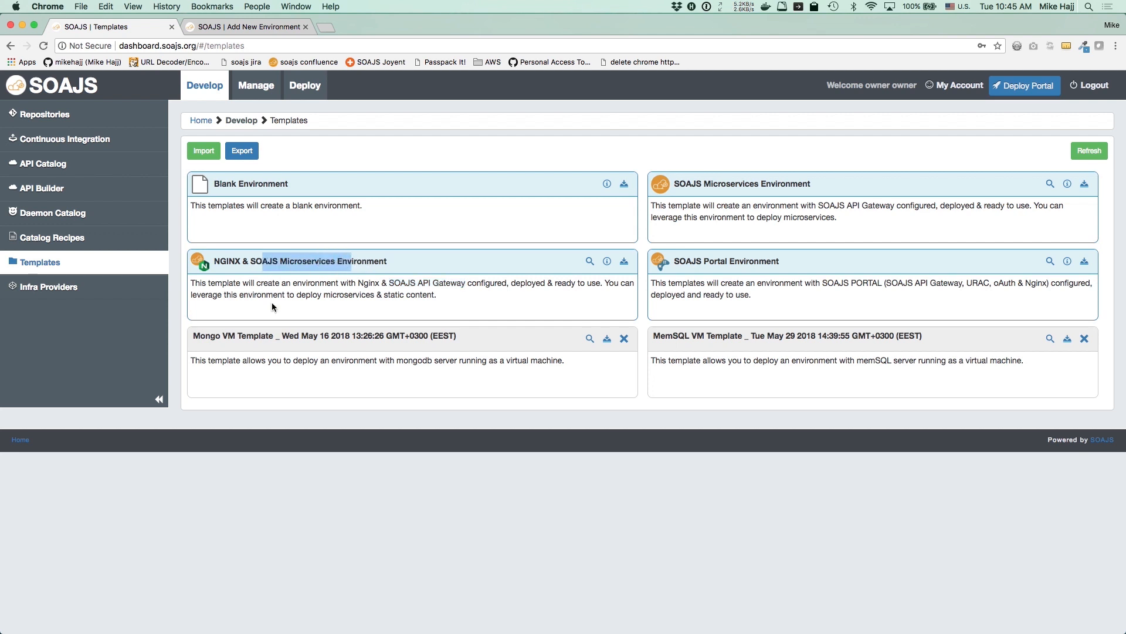
pyautogui.click(305, 269)
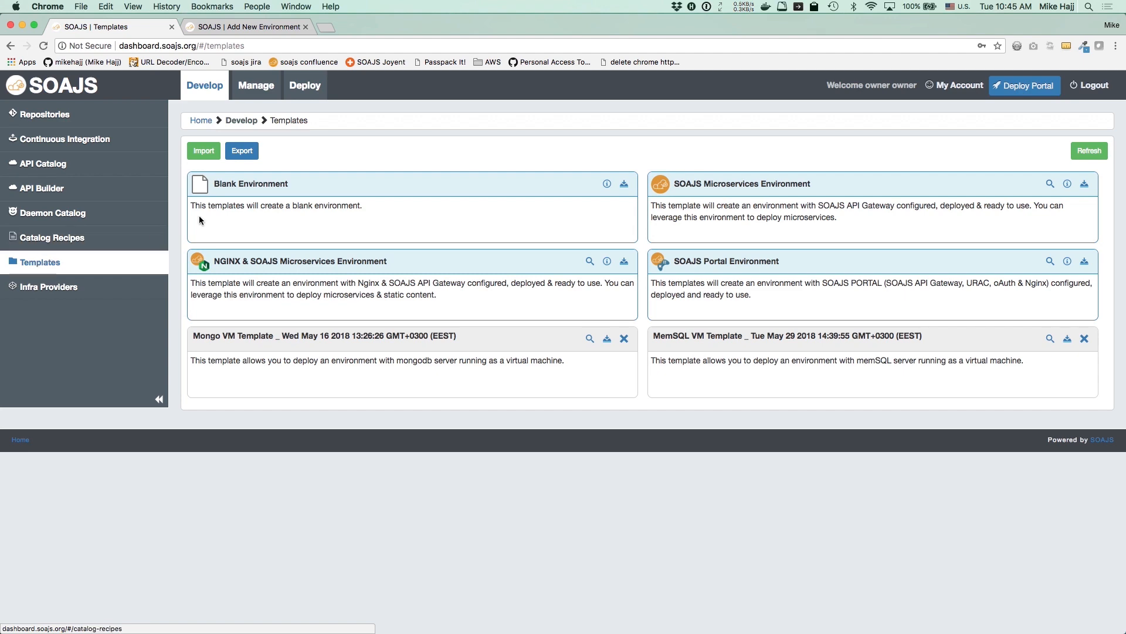
pyautogui.click(311, 94)
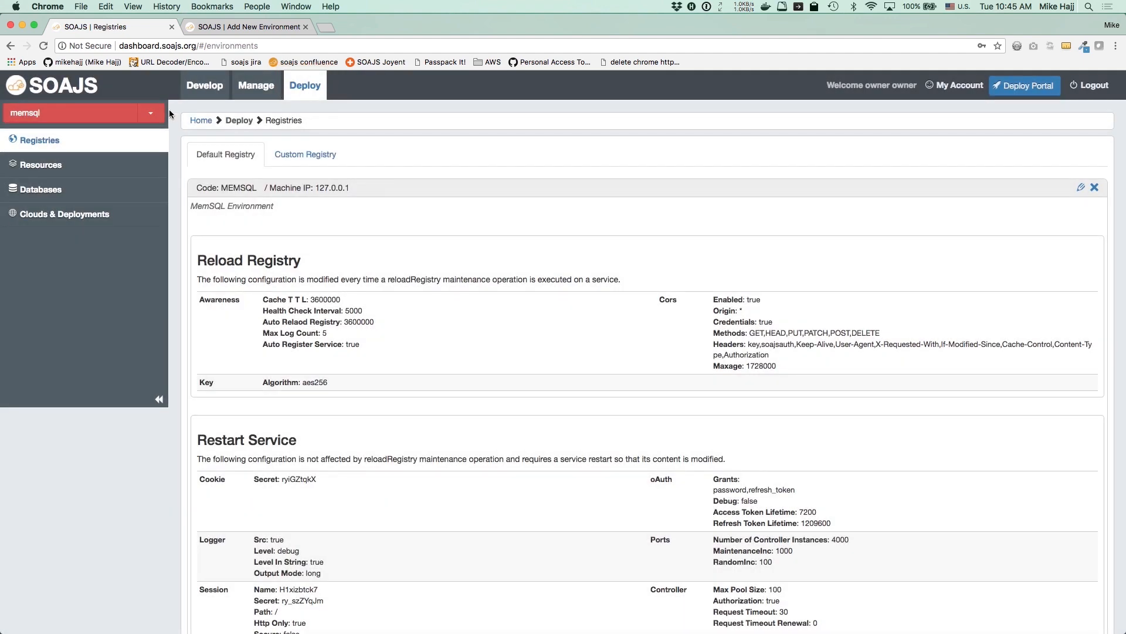
# Start a new environment from the NGINX & SOAJS Microservices template and enter its code
pyautogui.click(150, 113)
pyautogui.click(79, 282)
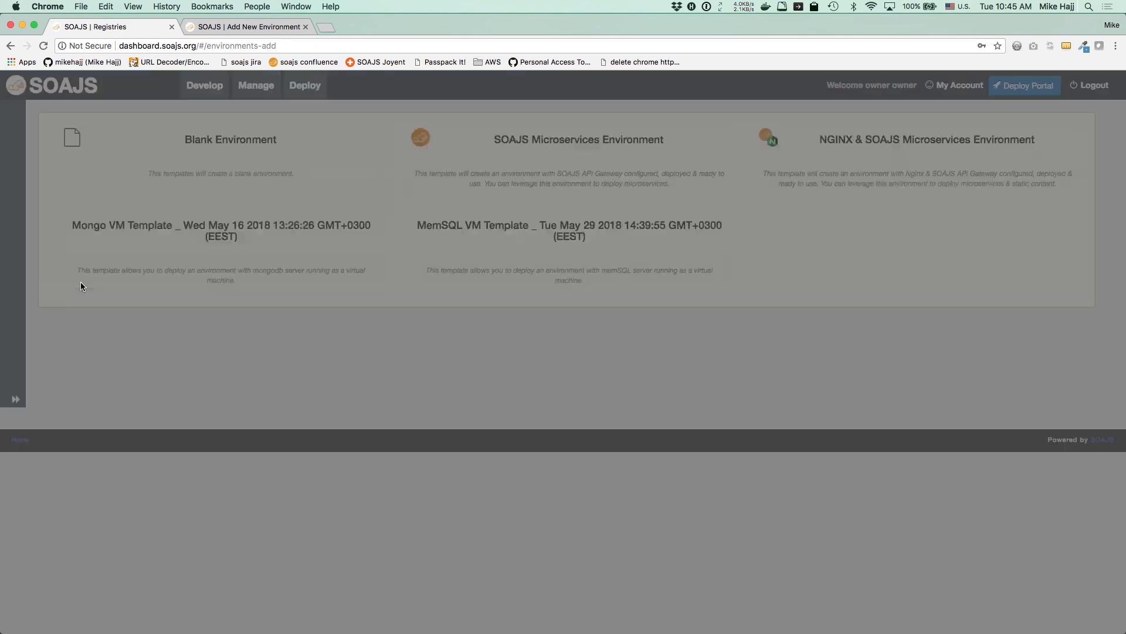
pyautogui.click(909, 147)
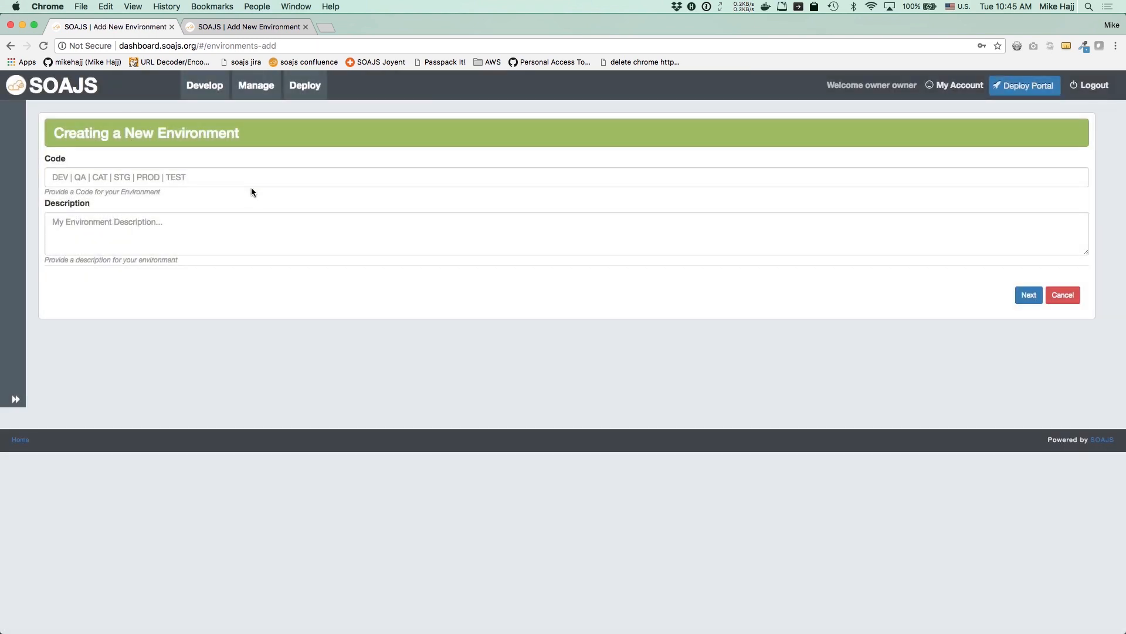
pyautogui.click(261, 178)
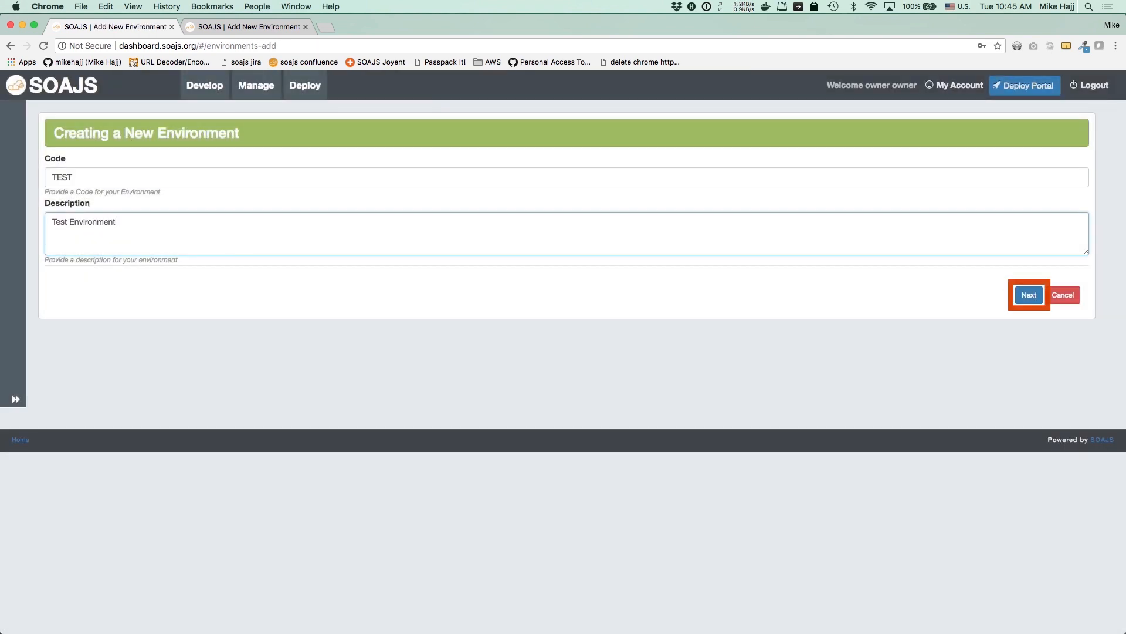
pyautogui.press('Tab')
pyautogui.press('Return')
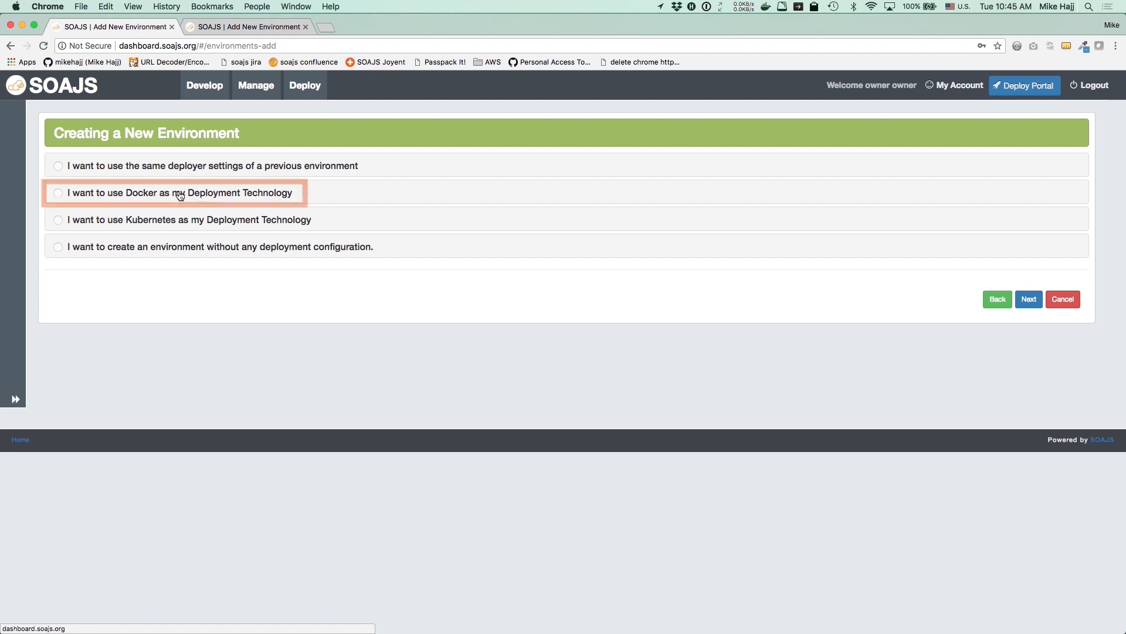
# Deploy with Docker on Amazon Web Services using Docker.tmpl and key pair soajs
pyautogui.click(181, 195)
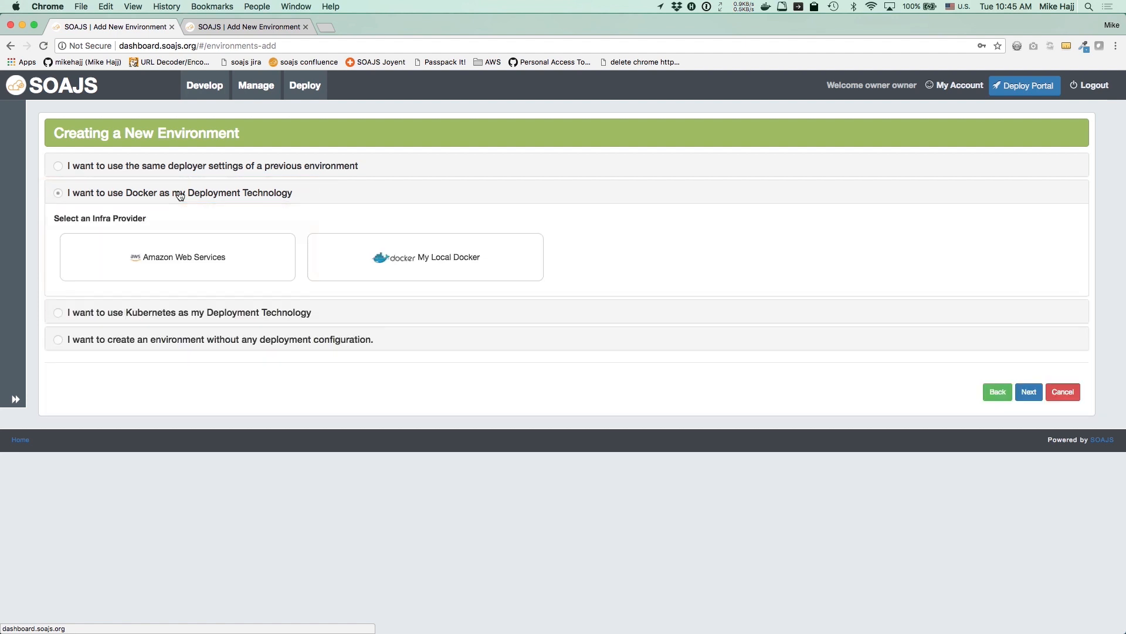
pyautogui.click(166, 247)
pyautogui.click(374, 227)
pyautogui.click(362, 260)
pyautogui.click(346, 335)
pyautogui.write('soajs')
pyautogui.scroll(-10, 574, 598)
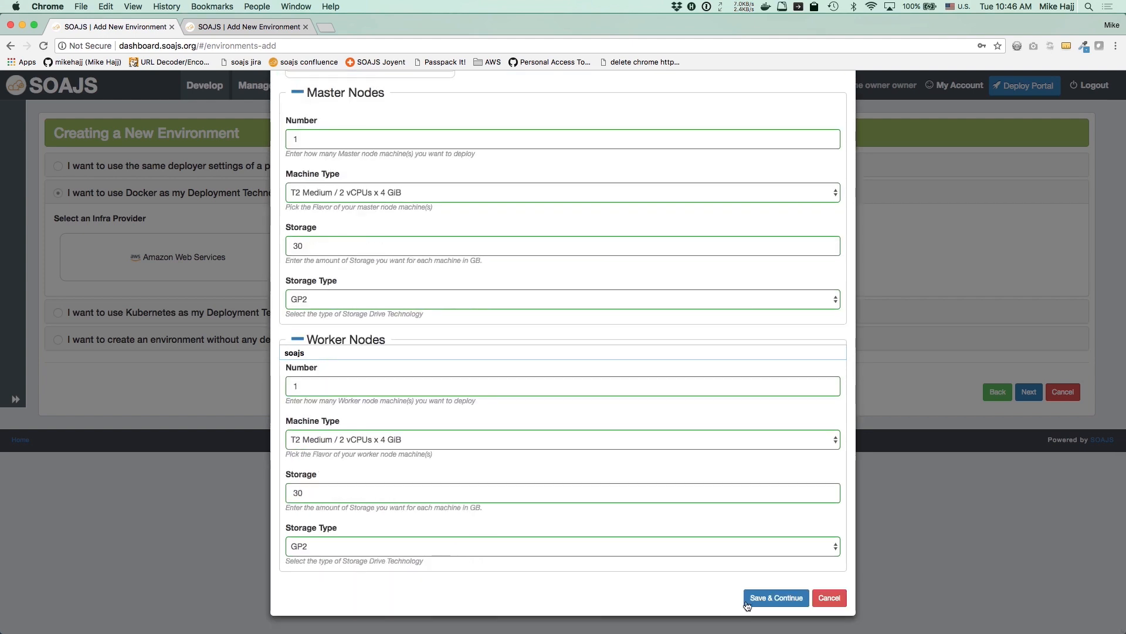
pyautogui.click(756, 598)
# Enter the tenant key security phrase and continue to repository configuration
pyautogui.click(1029, 477)
pyautogui.click(317, 204)
pyautogui.write('test security phrase for encryption')
pyautogui.click(1028, 396)
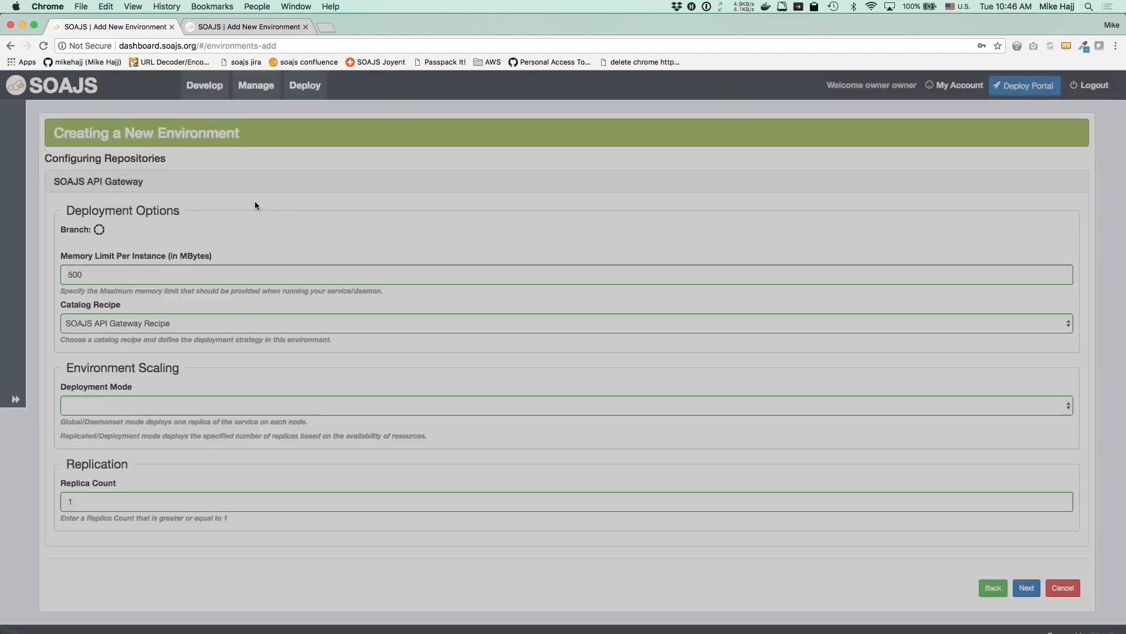
# Deploy the SOAJS API Gateway from master with its gateway recipe in replicated mode
pyautogui.scroll(-2, 254, 199)
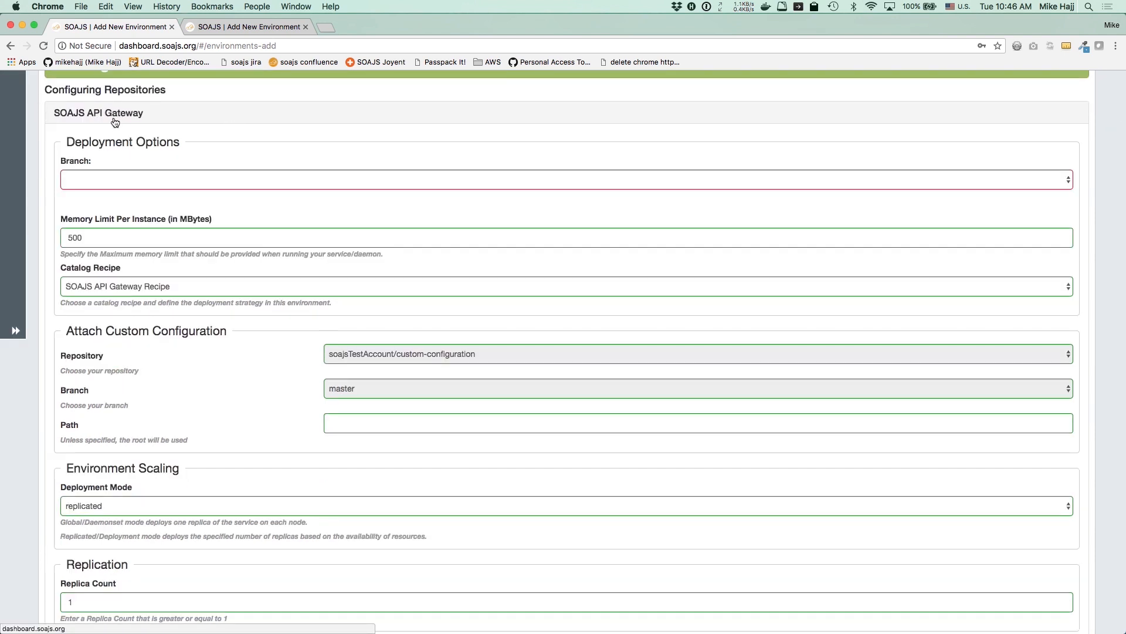
pyautogui.click(123, 179)
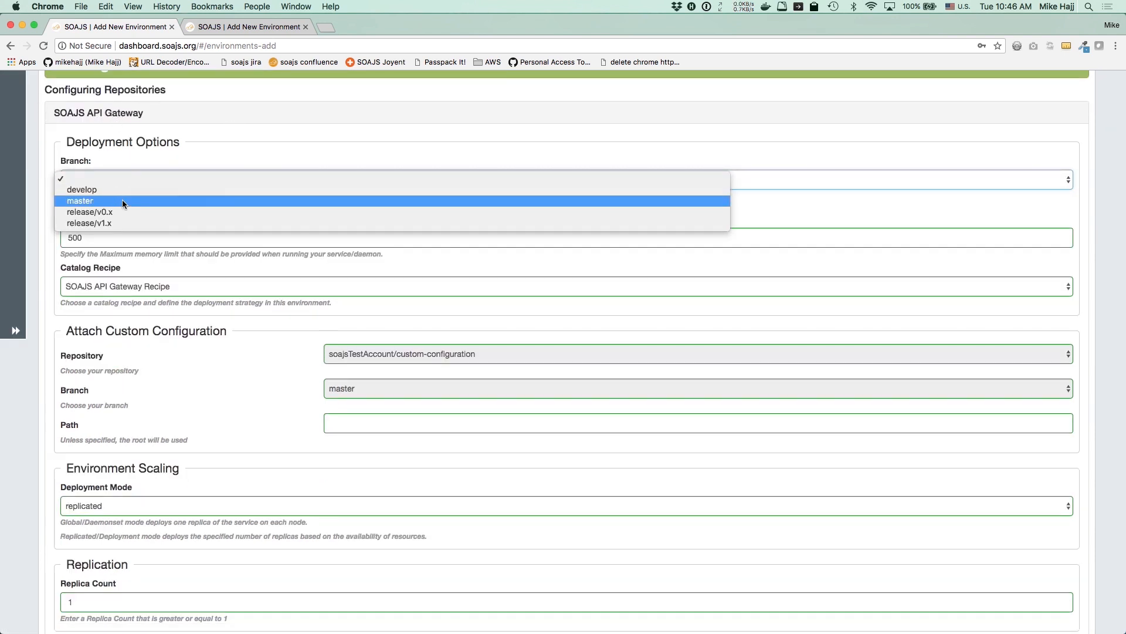
pyautogui.click(122, 202)
pyautogui.scroll(-3, 298, 339)
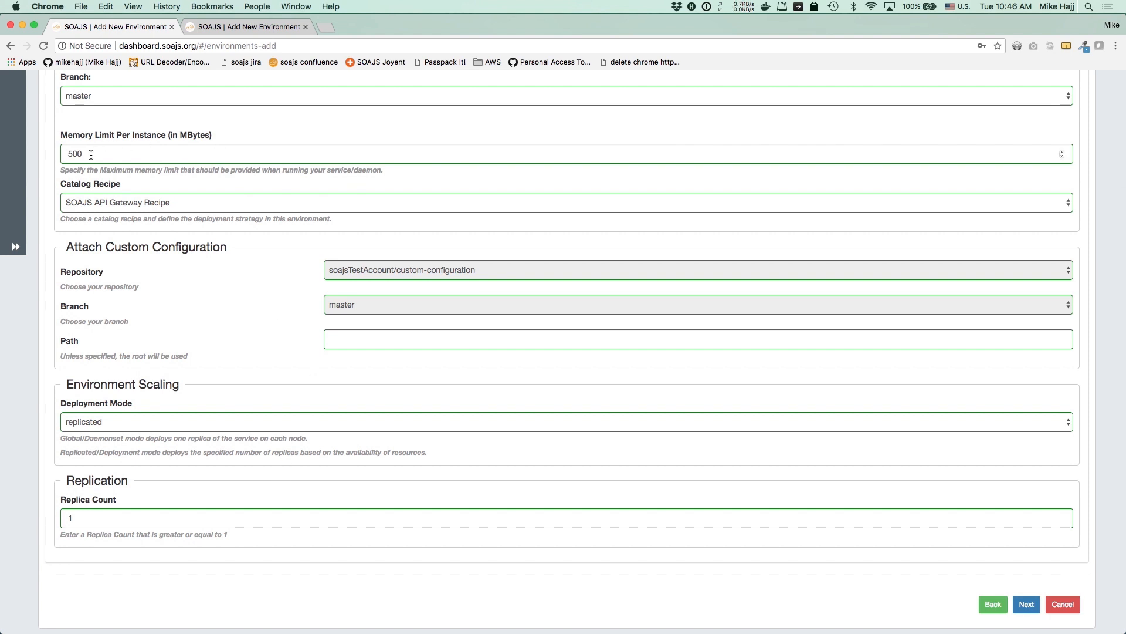
pyautogui.click(88, 202)
pyautogui.click(177, 294)
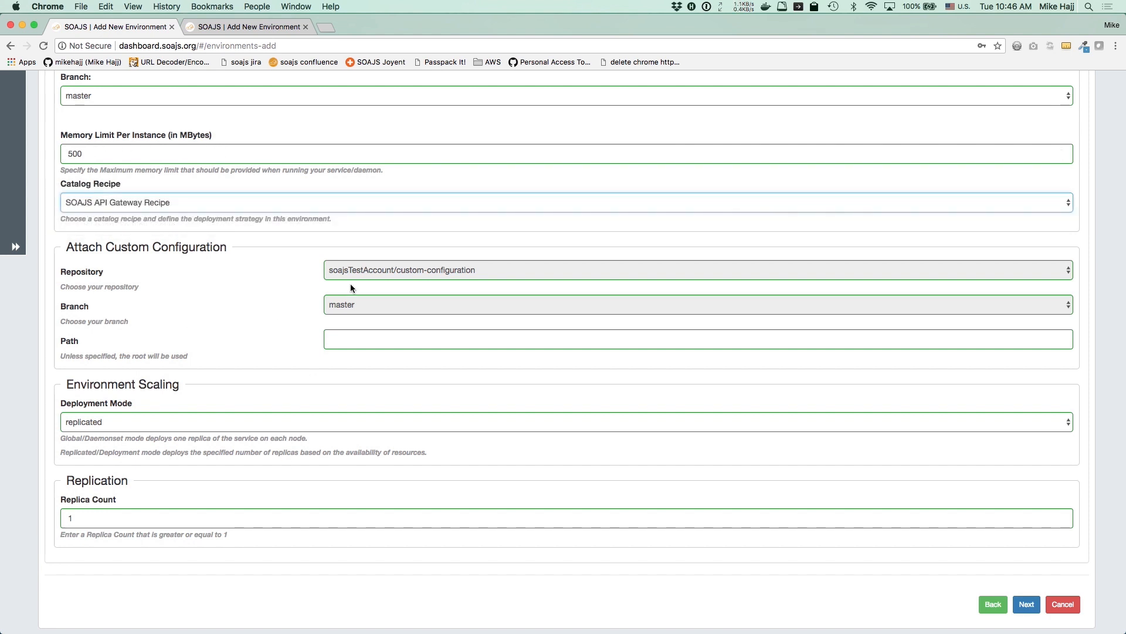
pyautogui.click(107, 429)
pyautogui.click(107, 422)
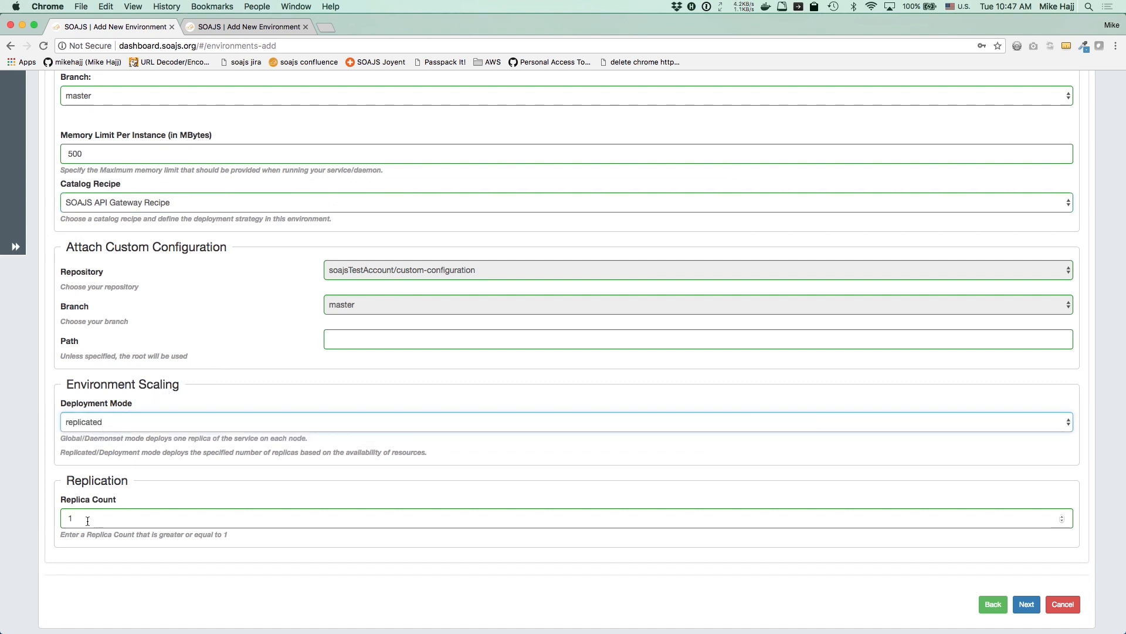
pyautogui.click(1027, 604)
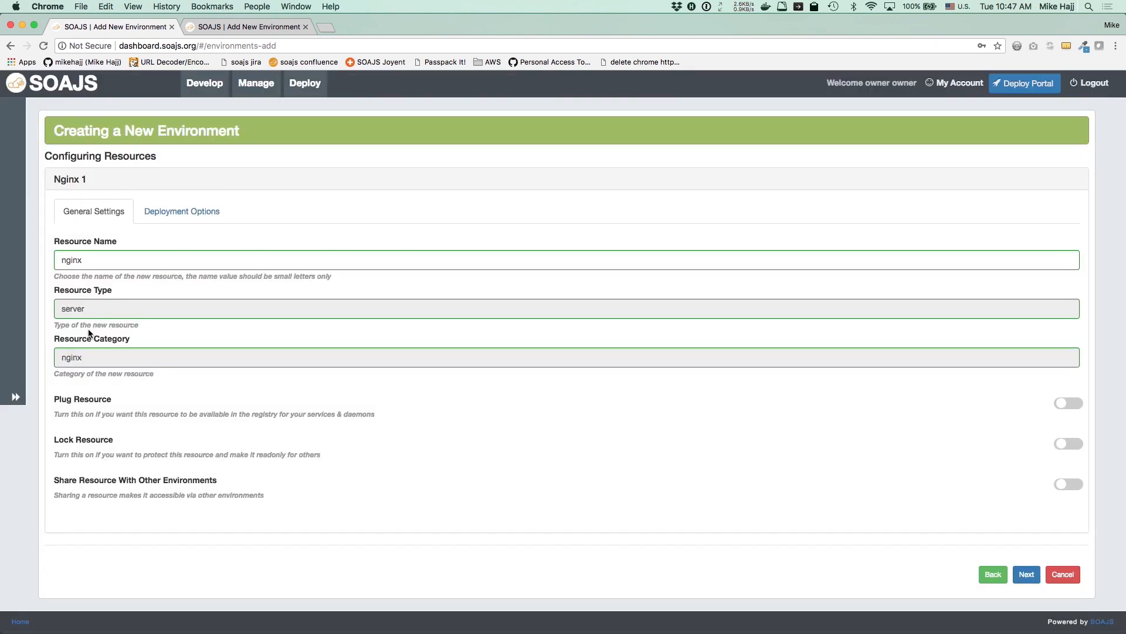
pyautogui.click(209, 212)
# Attach the testStaticContent repository on branch master as Nginx's custom UI
pyautogui.scroll(-2, 208, 212)
pyautogui.scroll(1, 209, 212)
pyautogui.scroll(-1, 422, 297)
pyautogui.scroll(1, 423, 297)
pyautogui.click(398, 347)
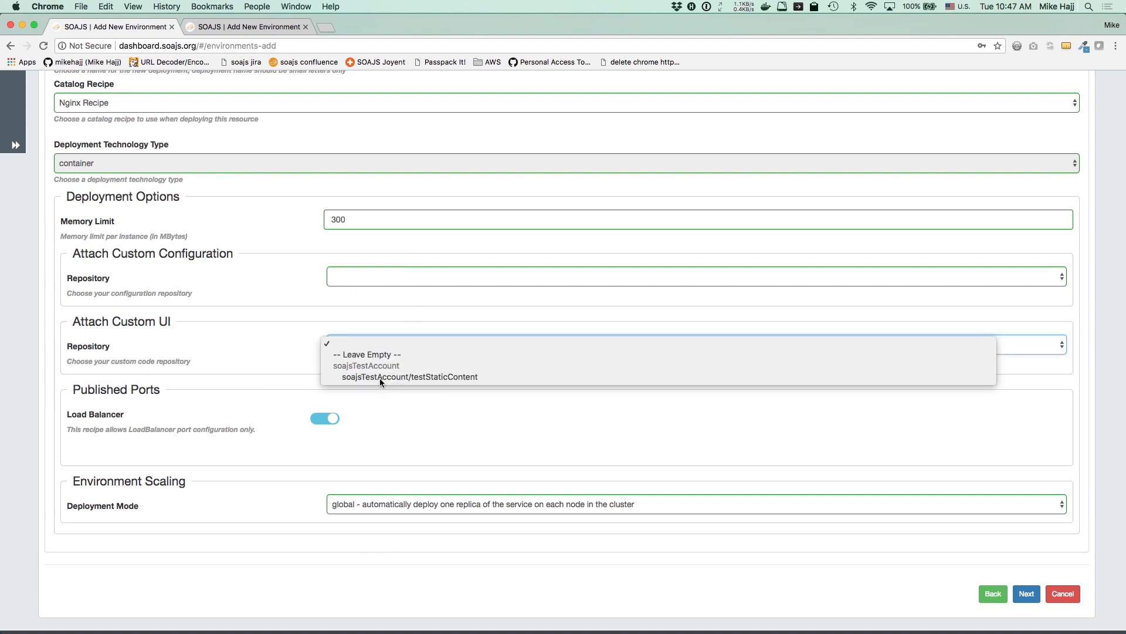
pyautogui.click(379, 378)
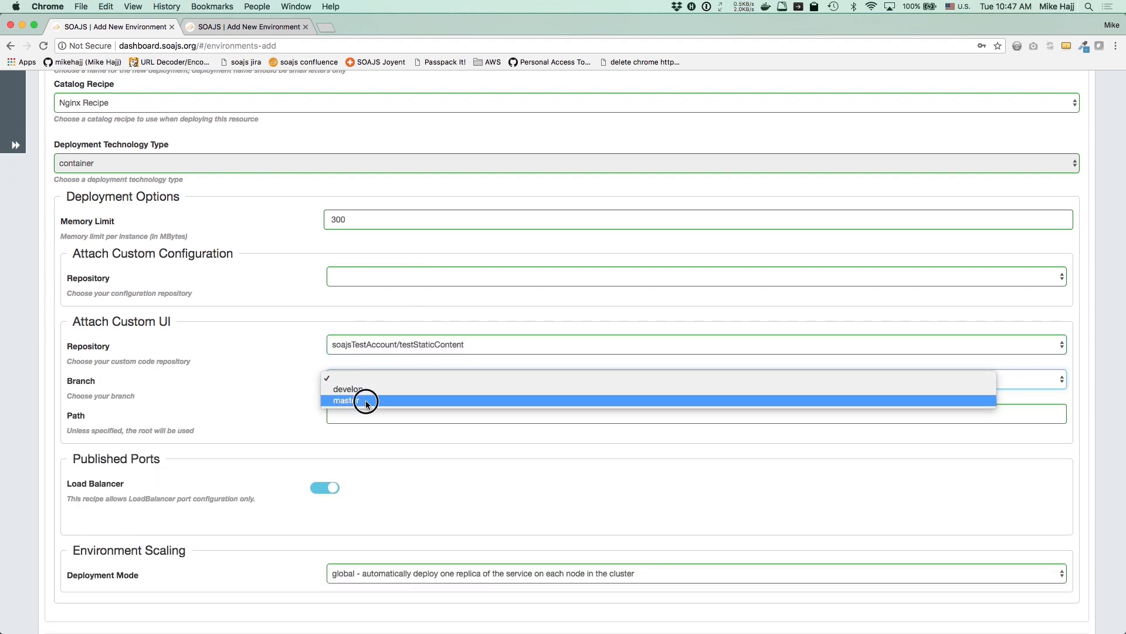
pyautogui.click(365, 400)
pyautogui.scroll(-2, 312, 462)
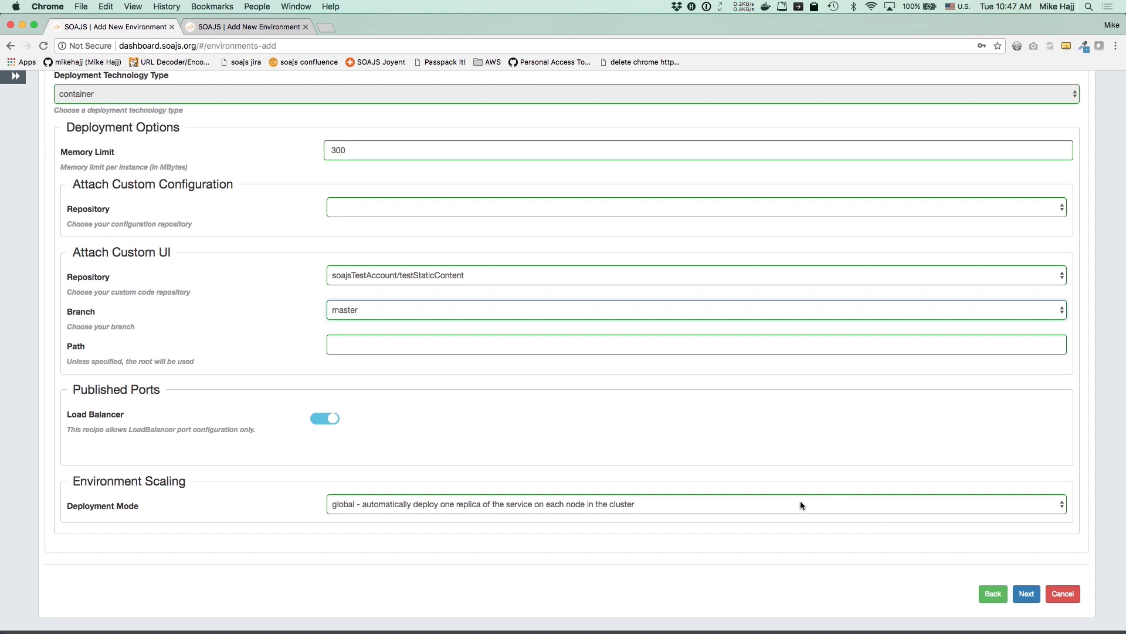
# Set domain soajs.org with API subdomain test-apis and site subdomain test
pyautogui.click(1027, 594)
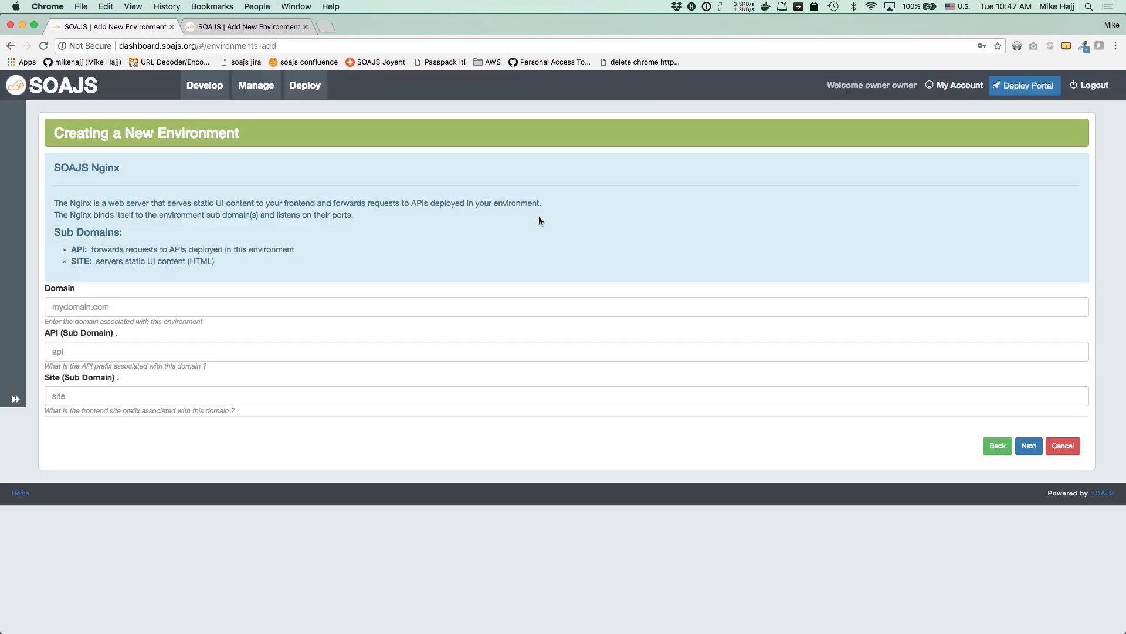
pyautogui.write('soajs.org')
pyautogui.press('Tab')
pyautogui.write('test-apis')
pyautogui.press('Tab')
pyautogui.write('test')
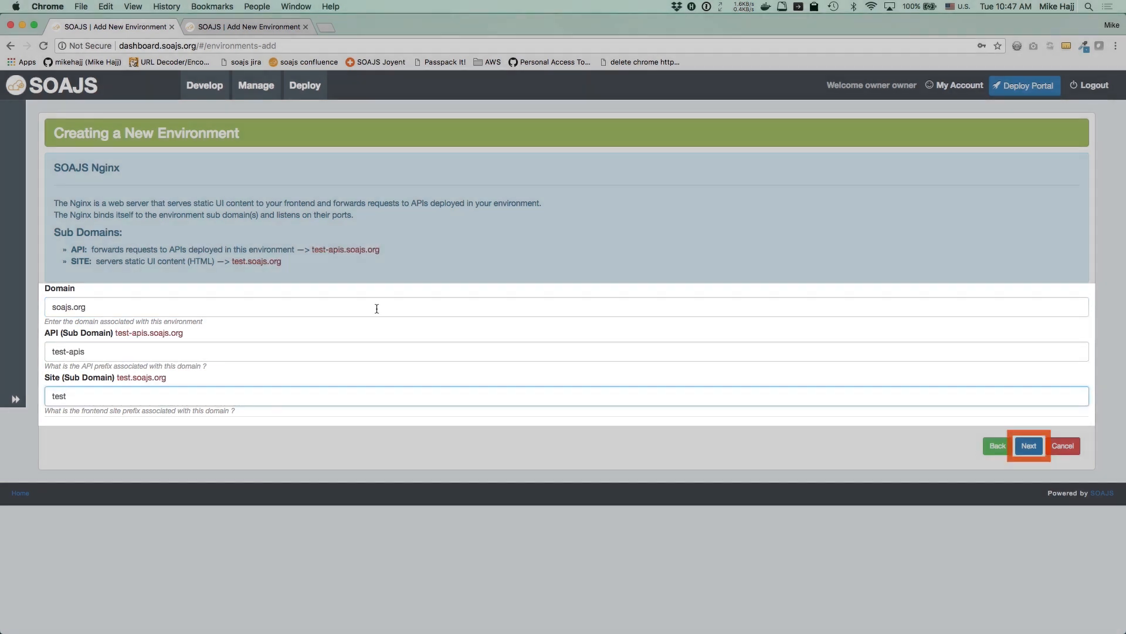
pyautogui.click(1029, 445)
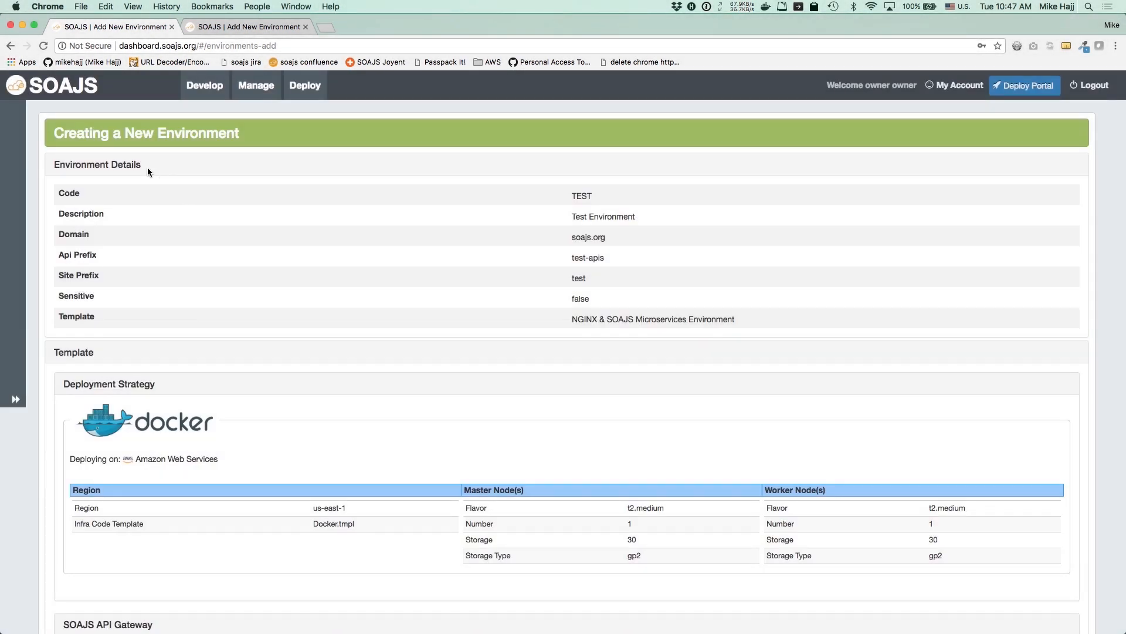
# Review the environment details and template sections of the summary
pyautogui.click(129, 166)
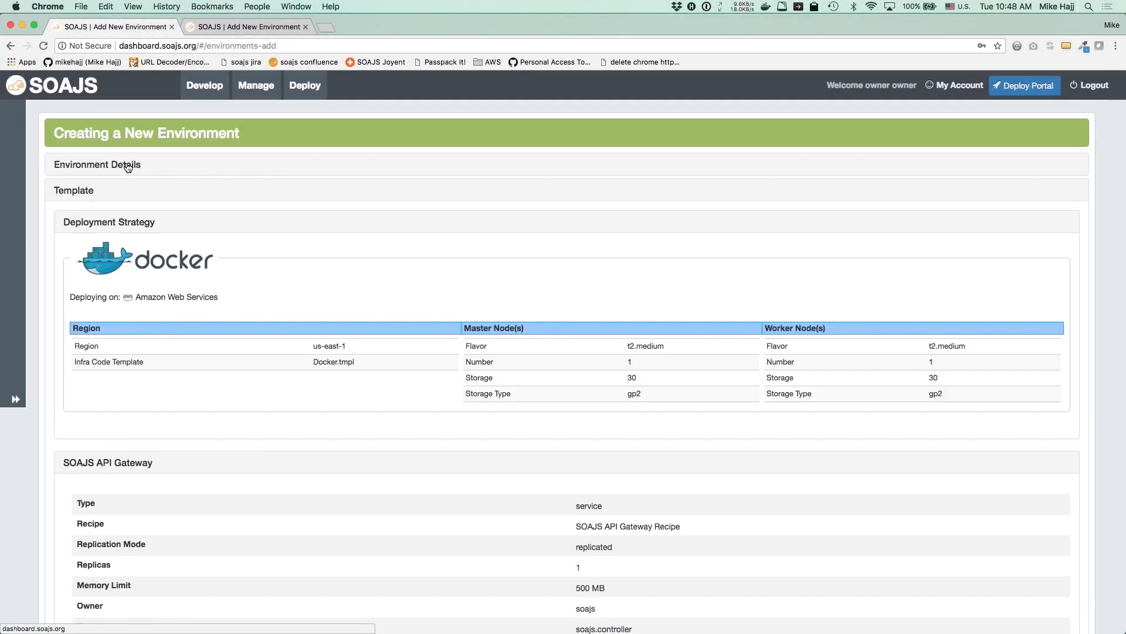
pyautogui.click(80, 191)
pyautogui.click(86, 191)
pyautogui.scroll(-10, 144, 280)
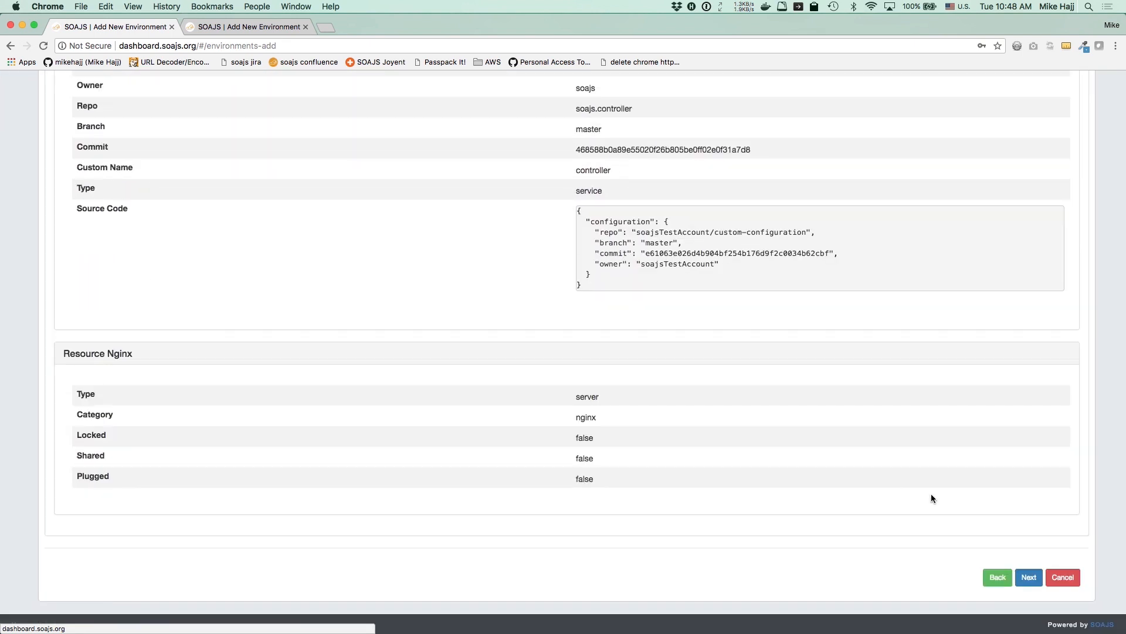
# Deploy the new environment on AWS, finalize it, and reveal its section menu
pyautogui.click(1029, 578)
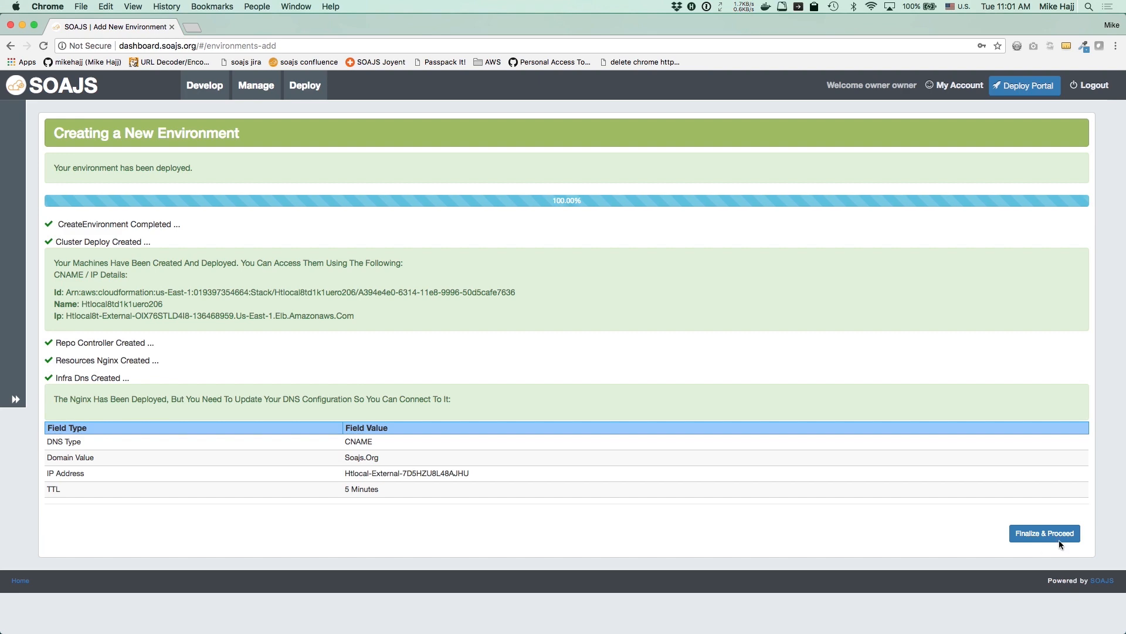
pyautogui.click(1040, 534)
pyautogui.click(15, 399)
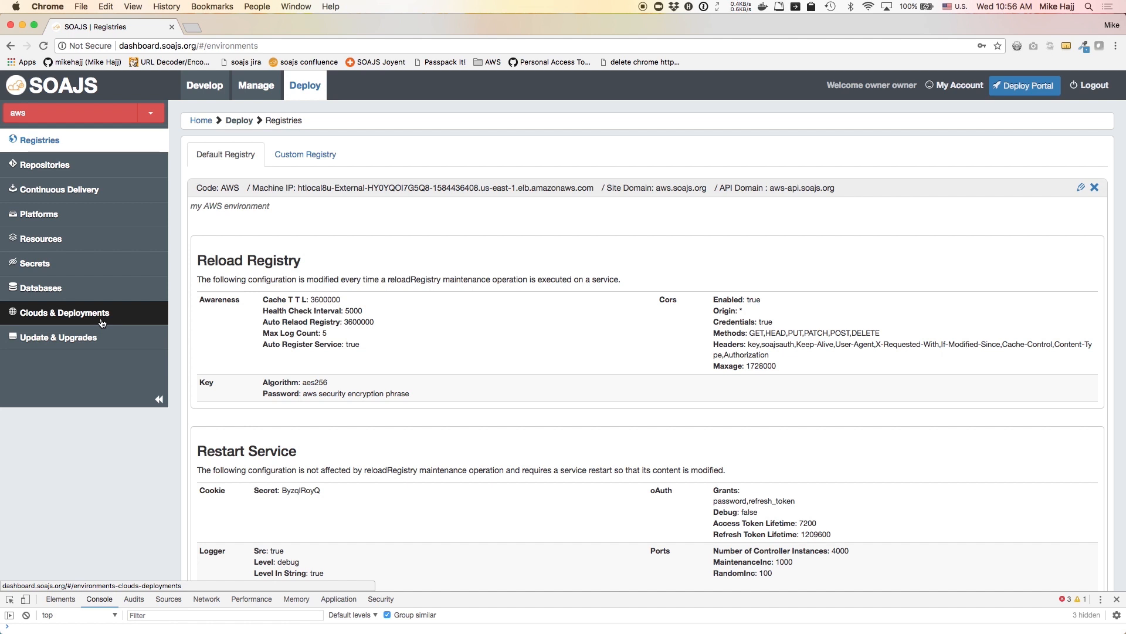
# Cancel a new Mongo VM Template environment, then switch to the MONGO environment
pyautogui.click(151, 113)
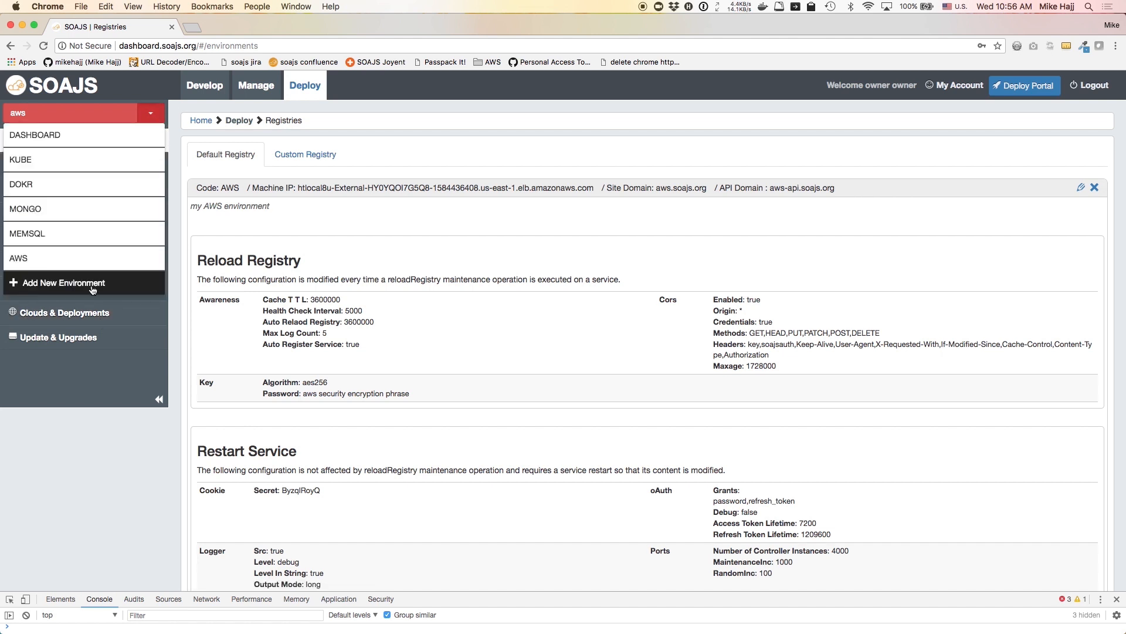
pyautogui.click(64, 282)
pyautogui.click(142, 246)
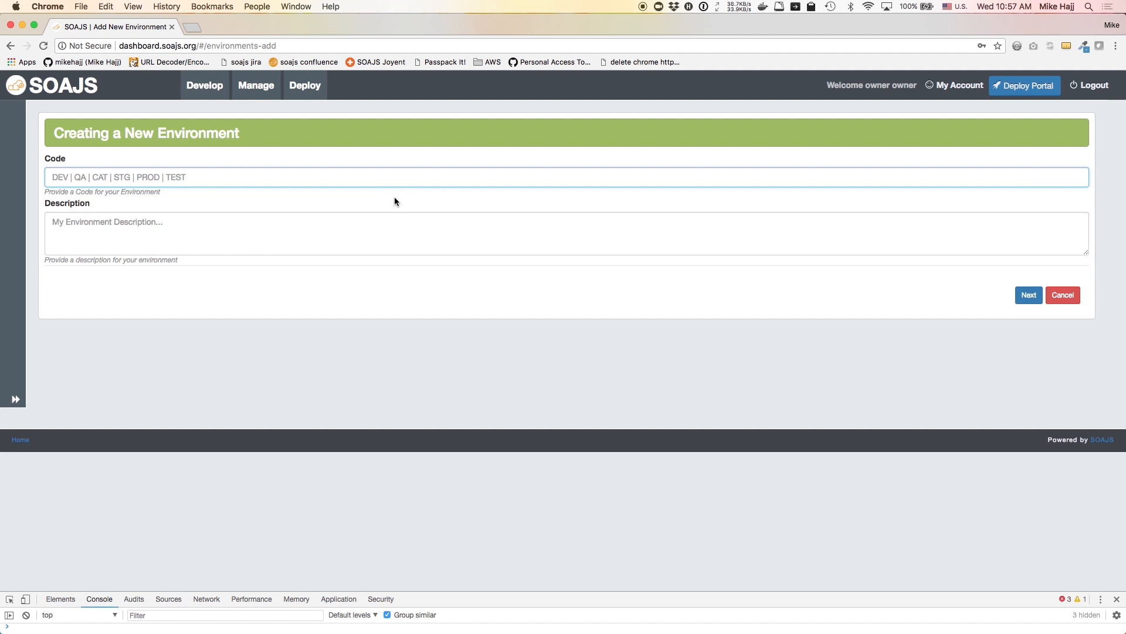
pyautogui.click(1063, 294)
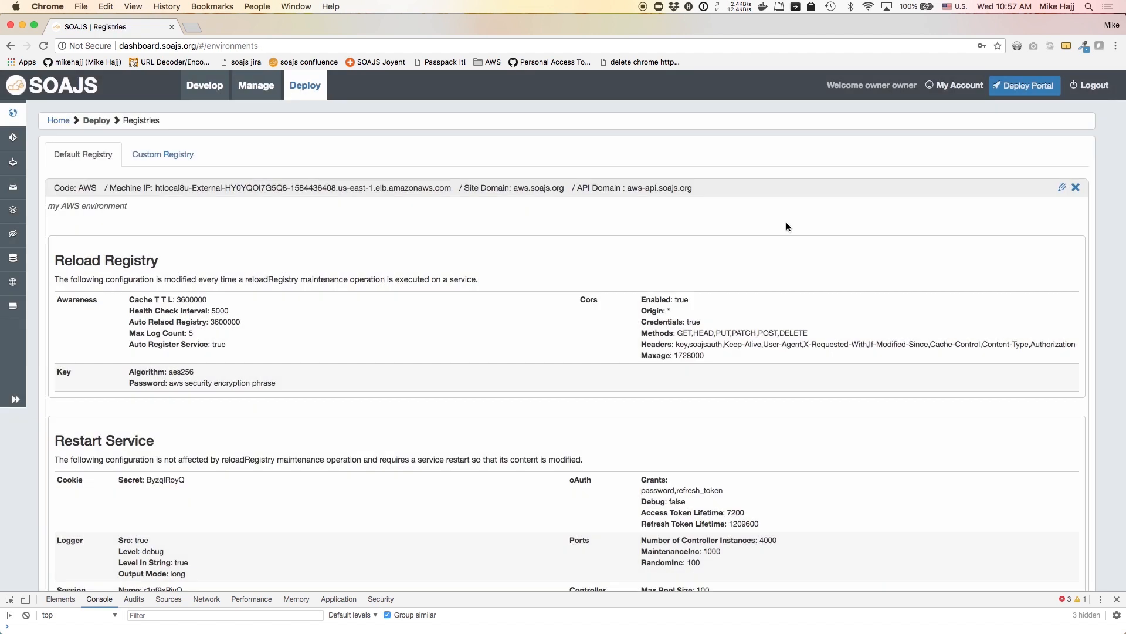
pyautogui.click(150, 113)
pyautogui.click(145, 209)
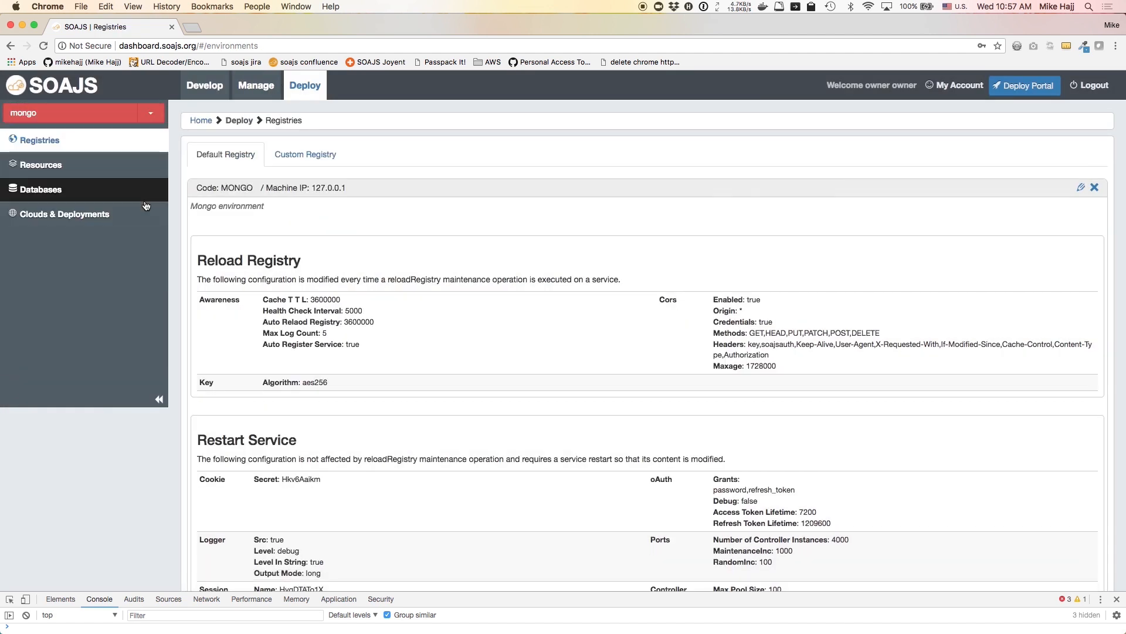
# List the mongo environment's virtual machines and select its IP 23.100.85.238 and Running status
pyautogui.click(94, 219)
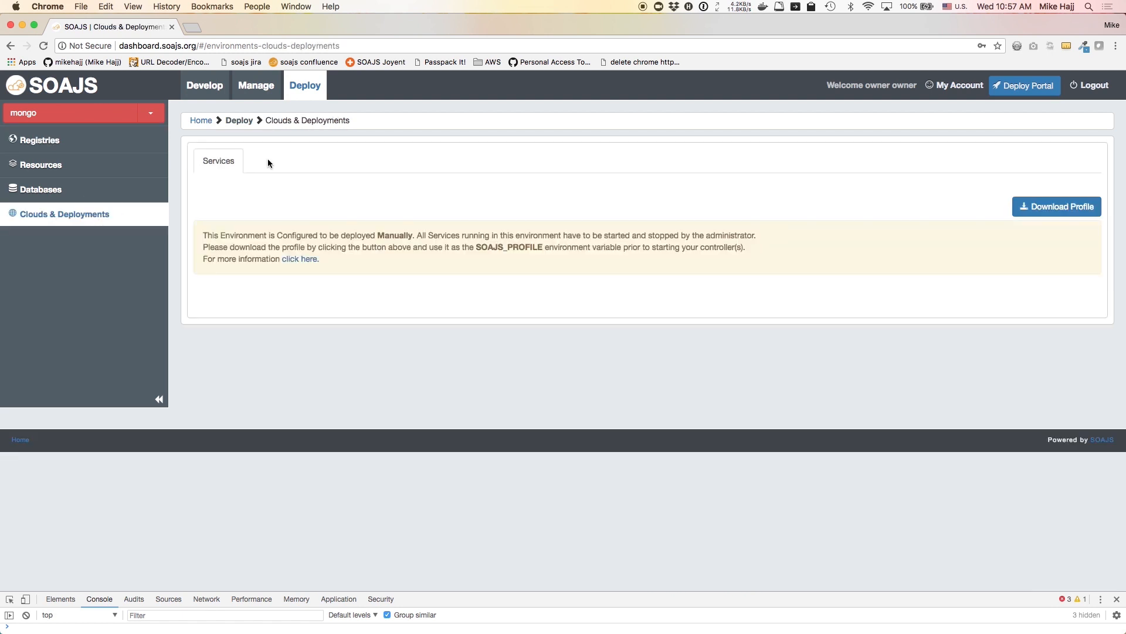
pyautogui.click(275, 161)
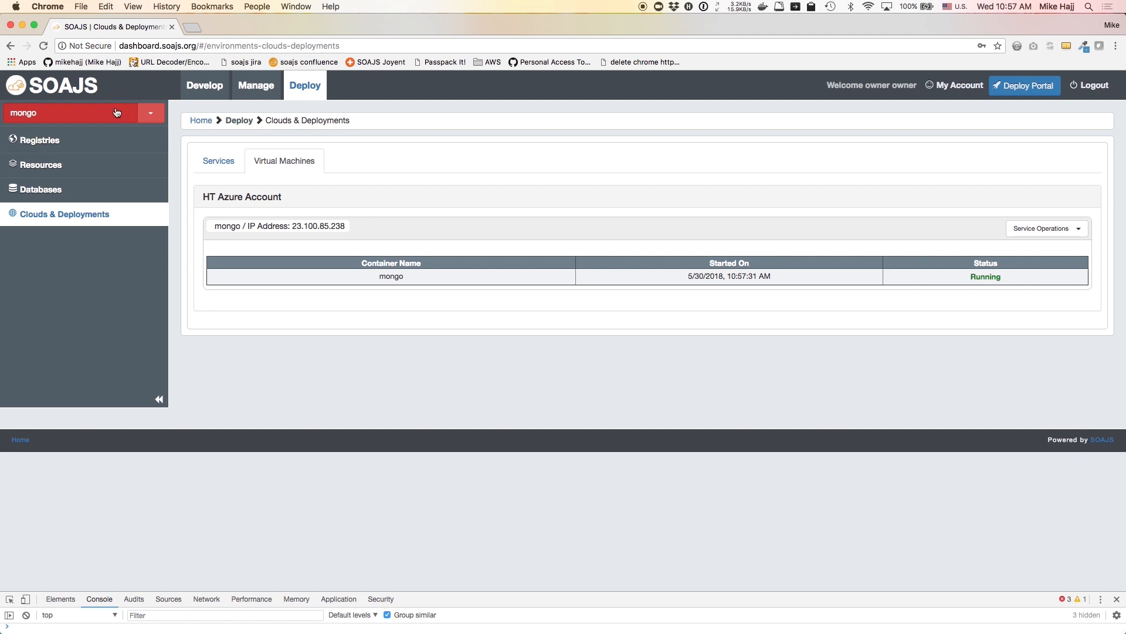
pyautogui.doubleClick(220, 225)
pyautogui.moveTo(292, 225); pyautogui.dragTo(345, 227)
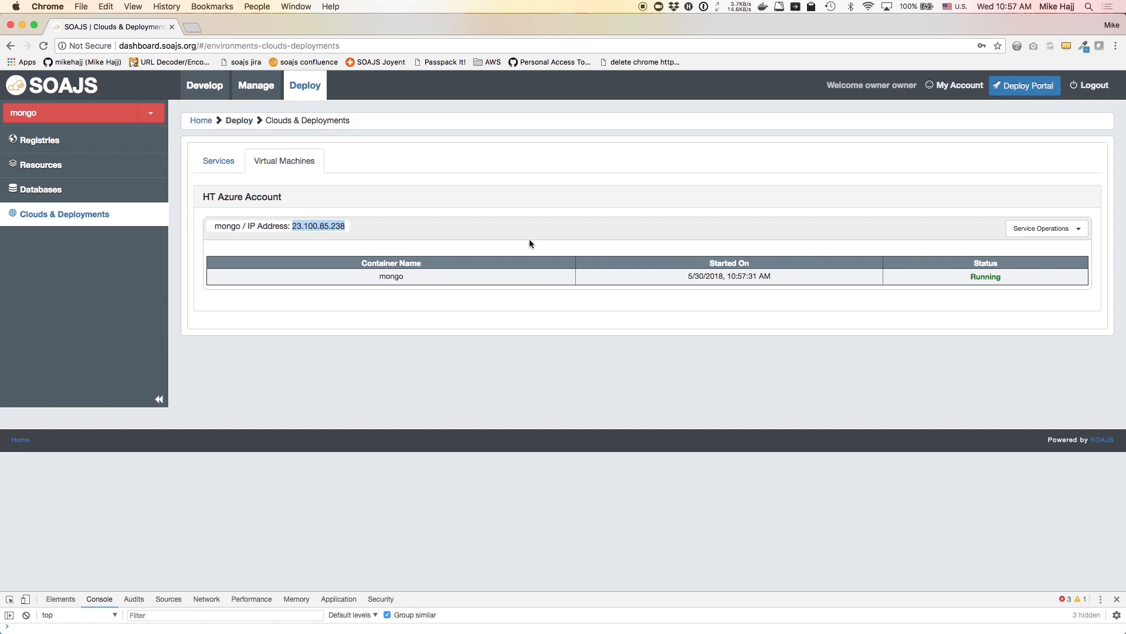
pyautogui.doubleClick(976, 276)
# Inspect the mongo VM's service info, reviewing its published ports, then close it
pyautogui.click(1047, 230)
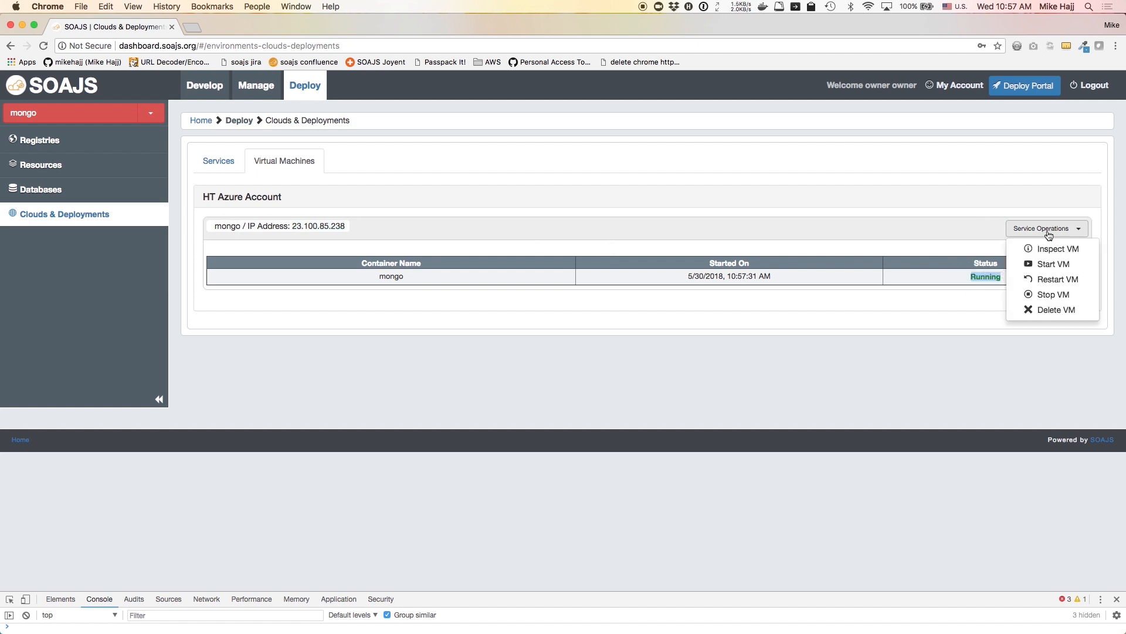
pyautogui.click(1058, 249)
pyautogui.moveTo(349, 297); pyautogui.dragTo(419, 377)
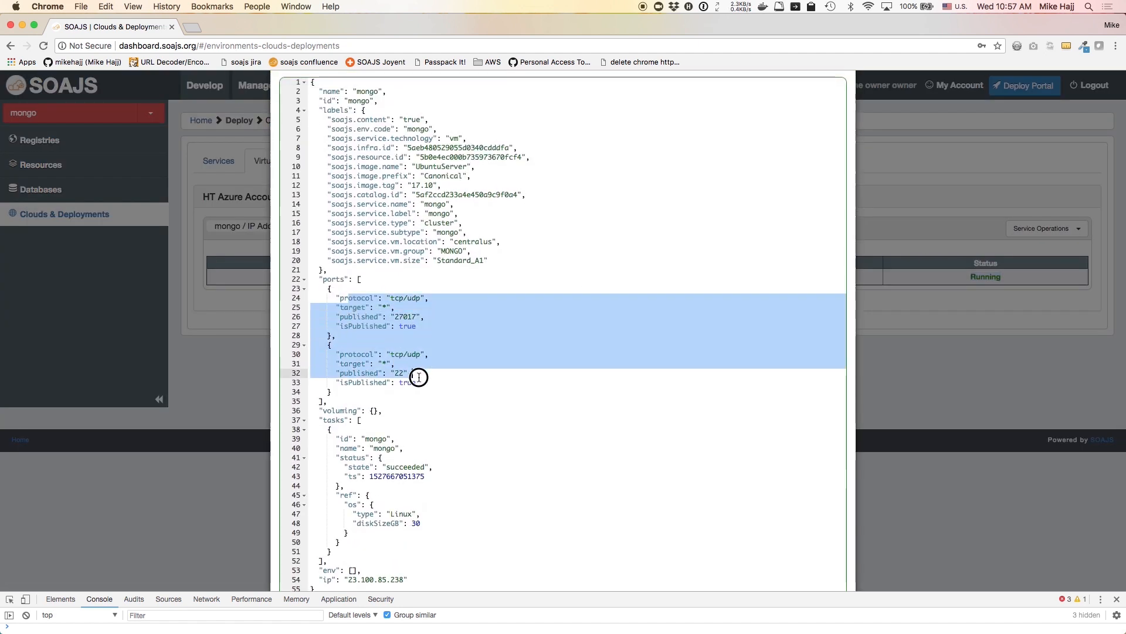
pyautogui.scroll(-3, 419, 377)
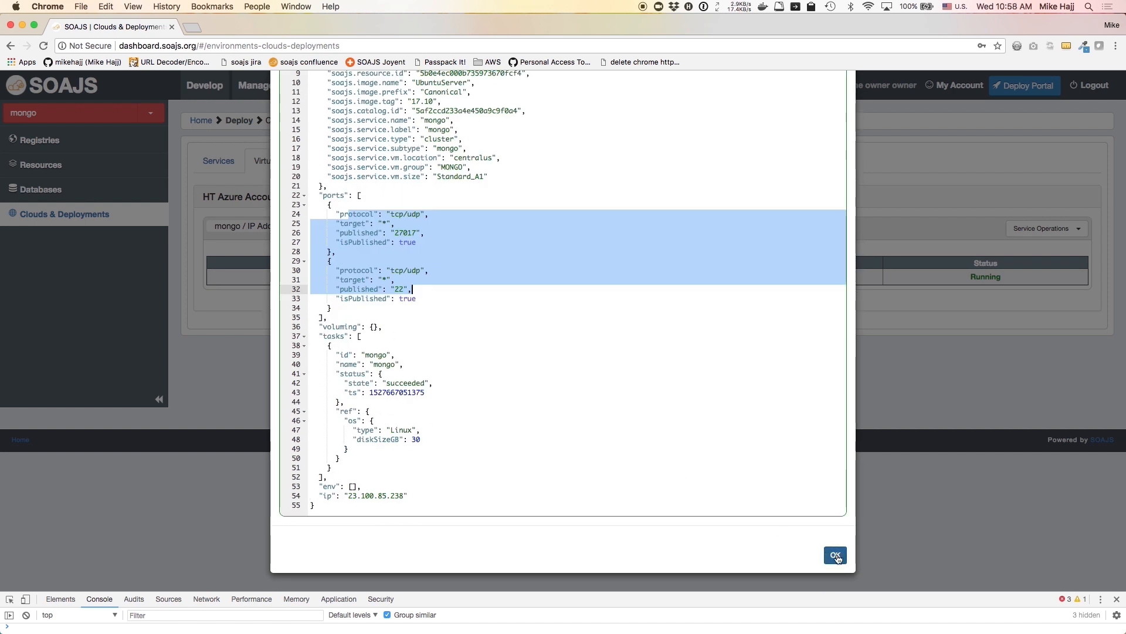
pyautogui.click(835, 556)
# Dismiss the VM operations list and go to the mongo environment's Resources page
pyautogui.click(1080, 228)
pyautogui.click(739, 230)
pyautogui.click(58, 164)
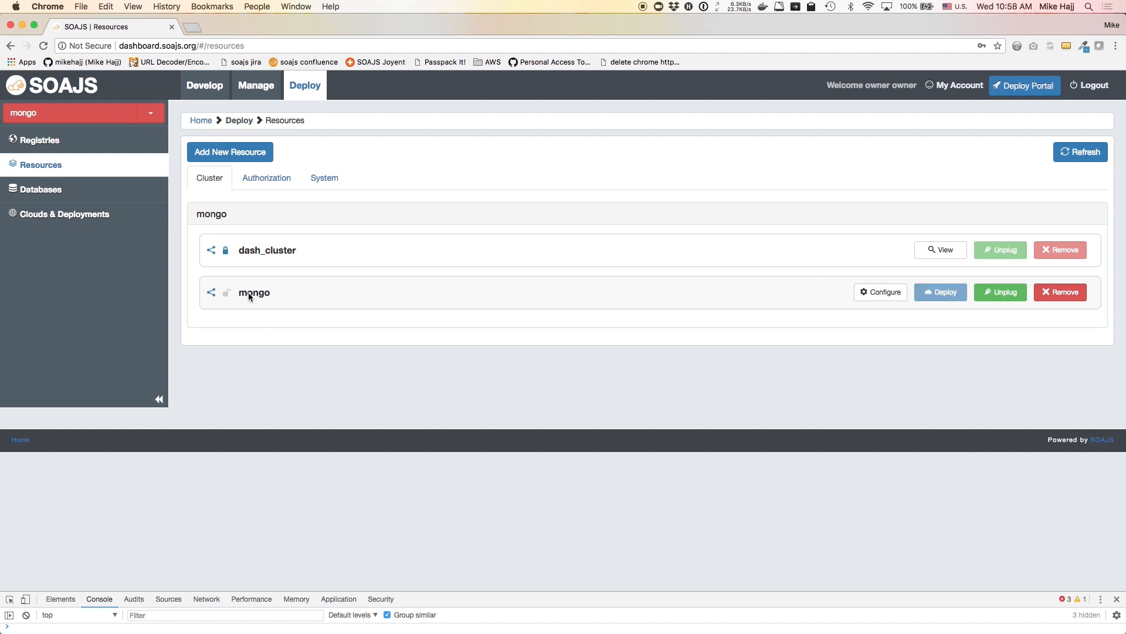
# Scroll through the mongo resource's Deployment Options in its configuration
pyautogui.click(881, 291)
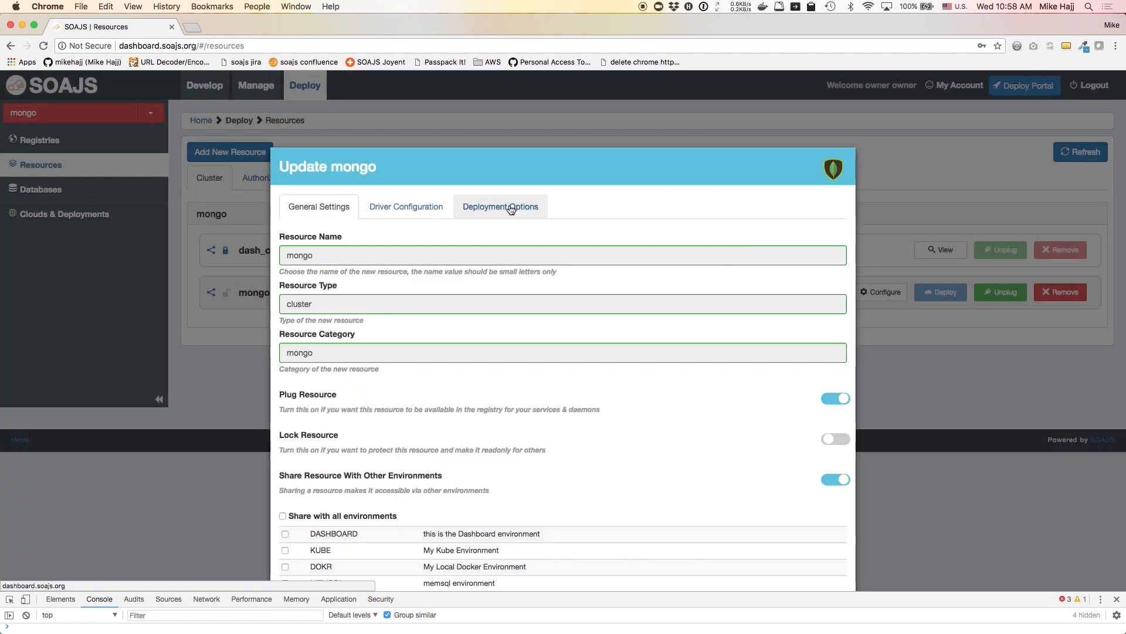
pyautogui.click(511, 208)
pyautogui.scroll(-5, 526, 319)
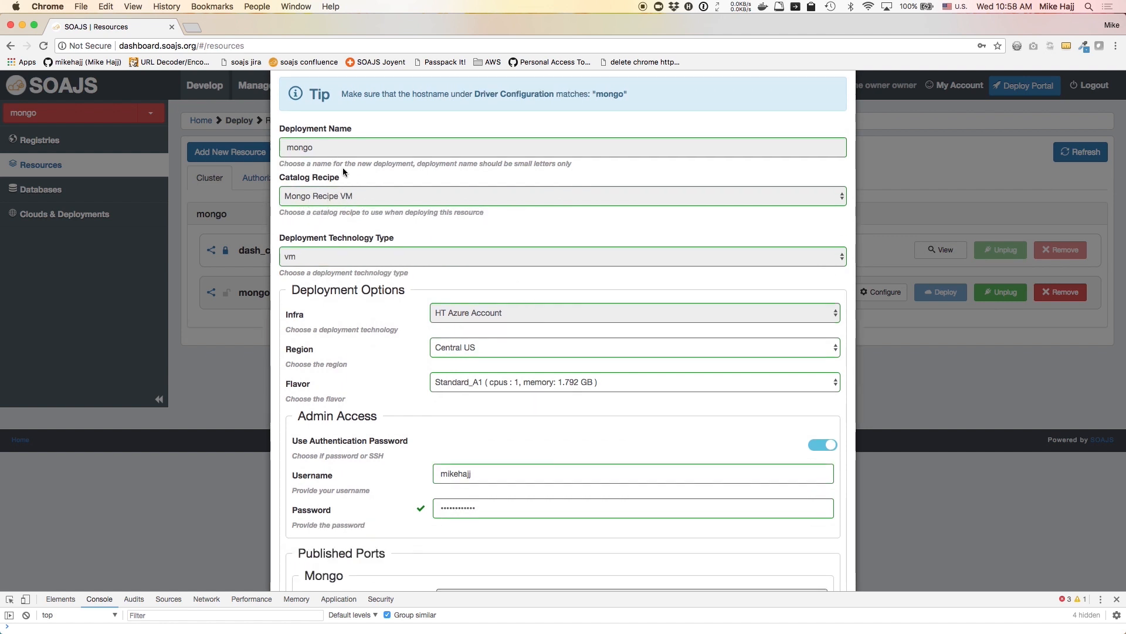
pyautogui.scroll(-3, 515, 314)
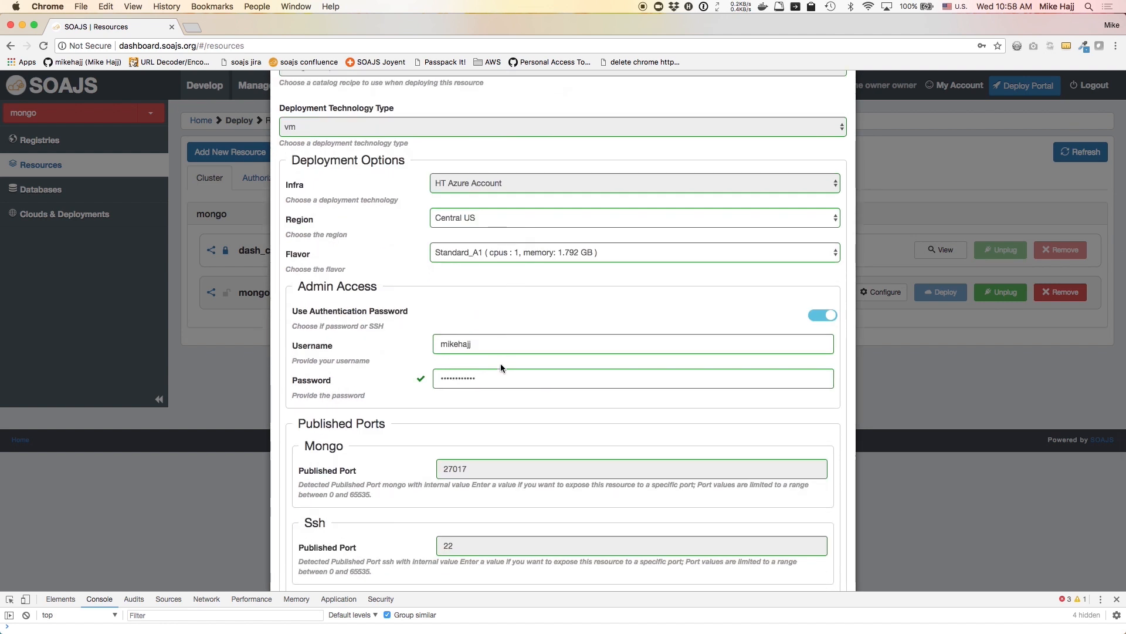
pyautogui.scroll(-2, 500, 351)
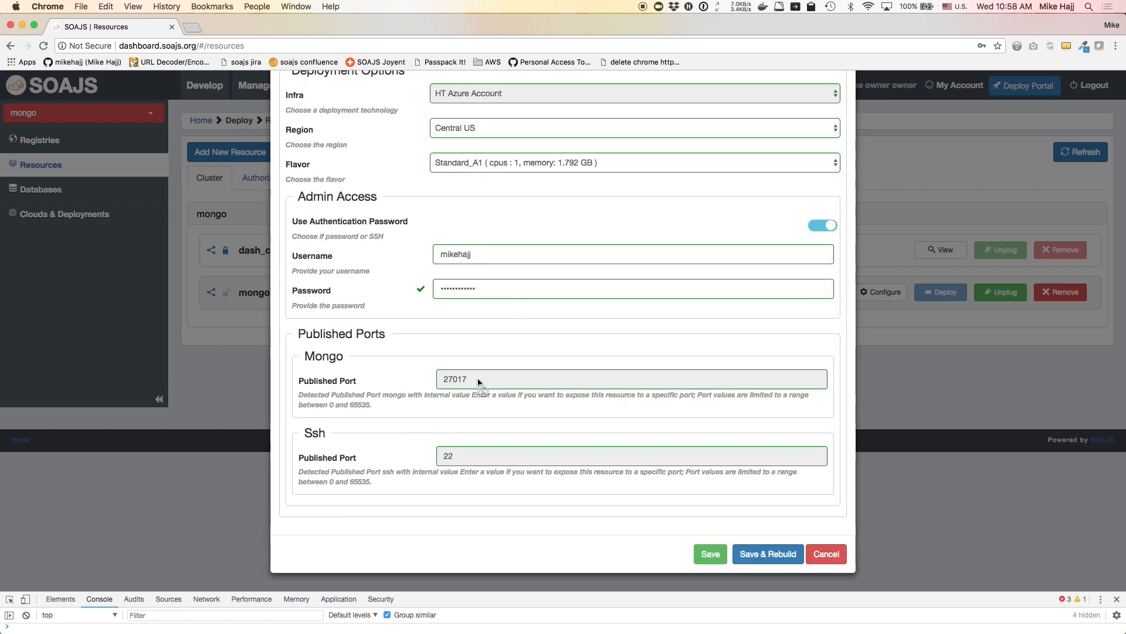
# Cancel without saving and switch the environment to MEMSQL
pyautogui.click(827, 554)
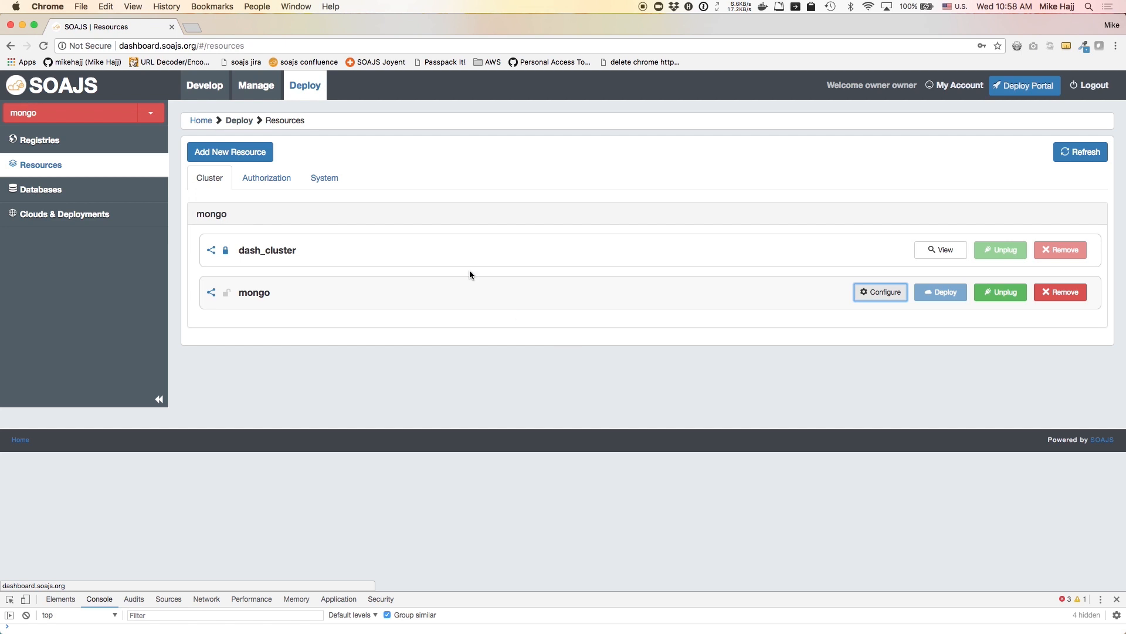
pyautogui.click(164, 120)
pyautogui.click(96, 232)
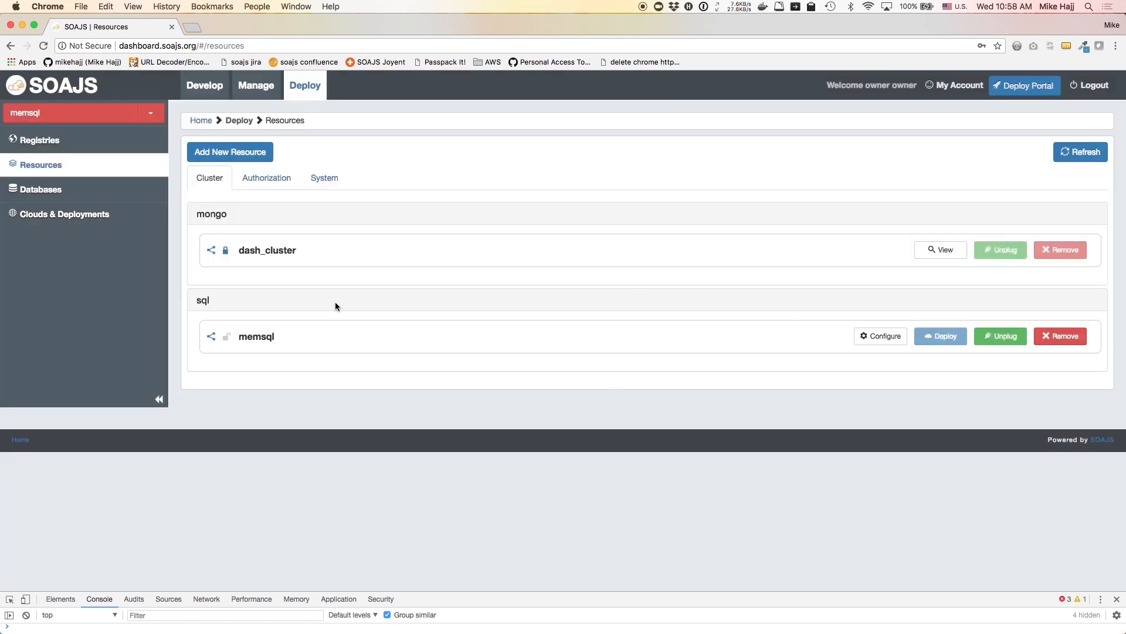
# Scroll through the memsql resource's Deployment Options and cancel without saving
pyautogui.click(872, 343)
pyautogui.click(490, 206)
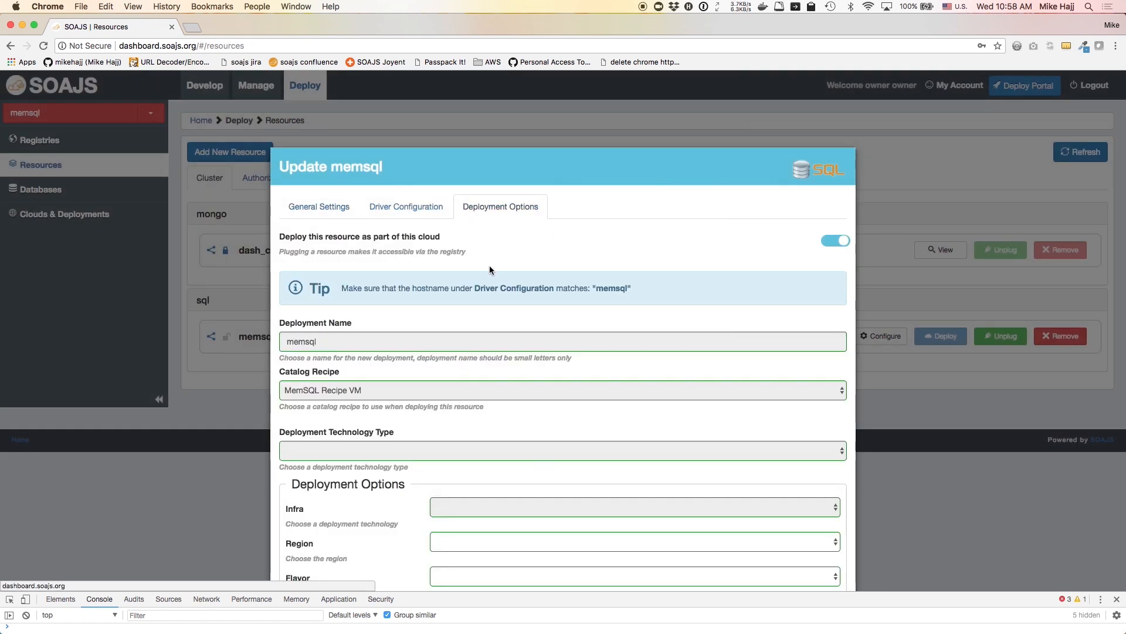
pyautogui.scroll(-10, 489, 265)
pyautogui.scroll(5, 489, 265)
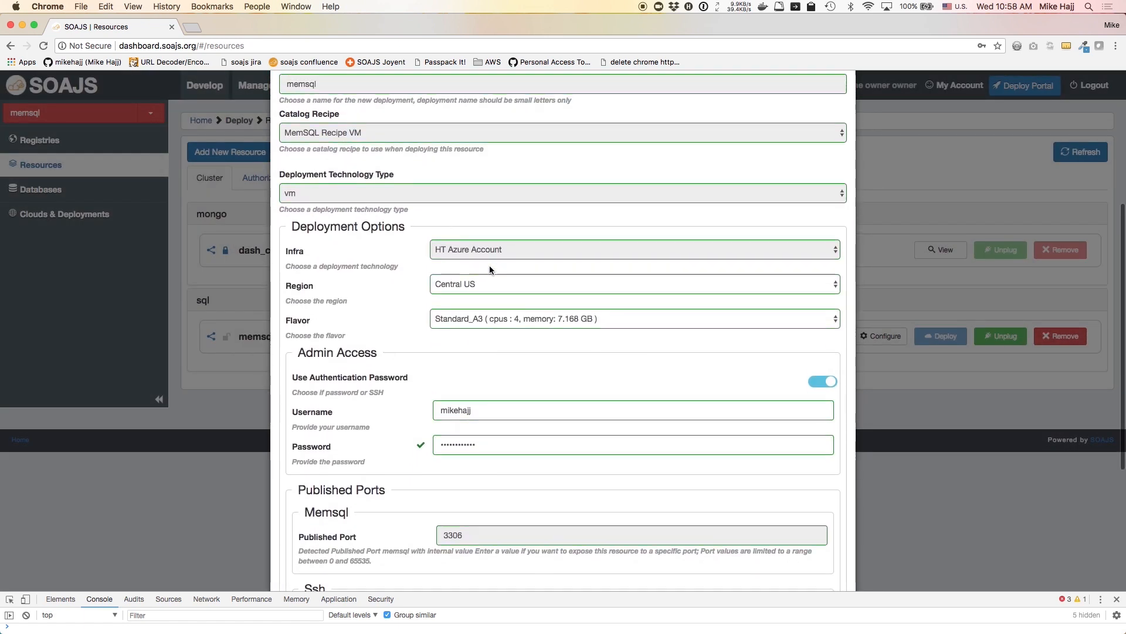
pyautogui.scroll(-4, 584, 387)
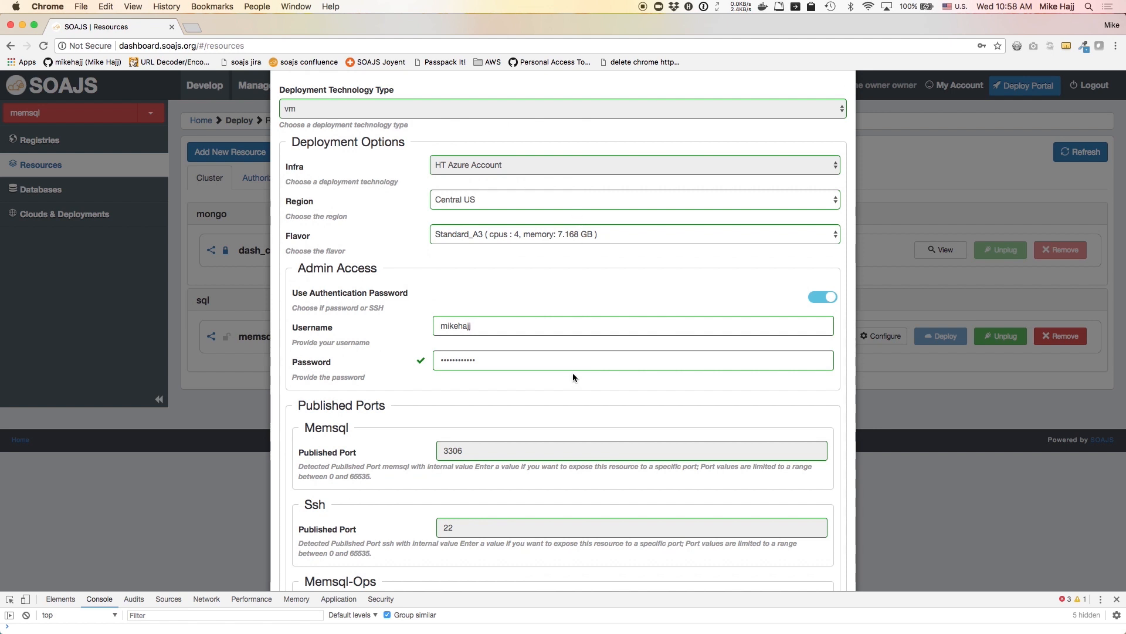
pyautogui.scroll(-3, 572, 371)
pyautogui.click(827, 583)
# Show the memsql virtual machine and select its IP address 23.101.113.39
pyautogui.click(92, 221)
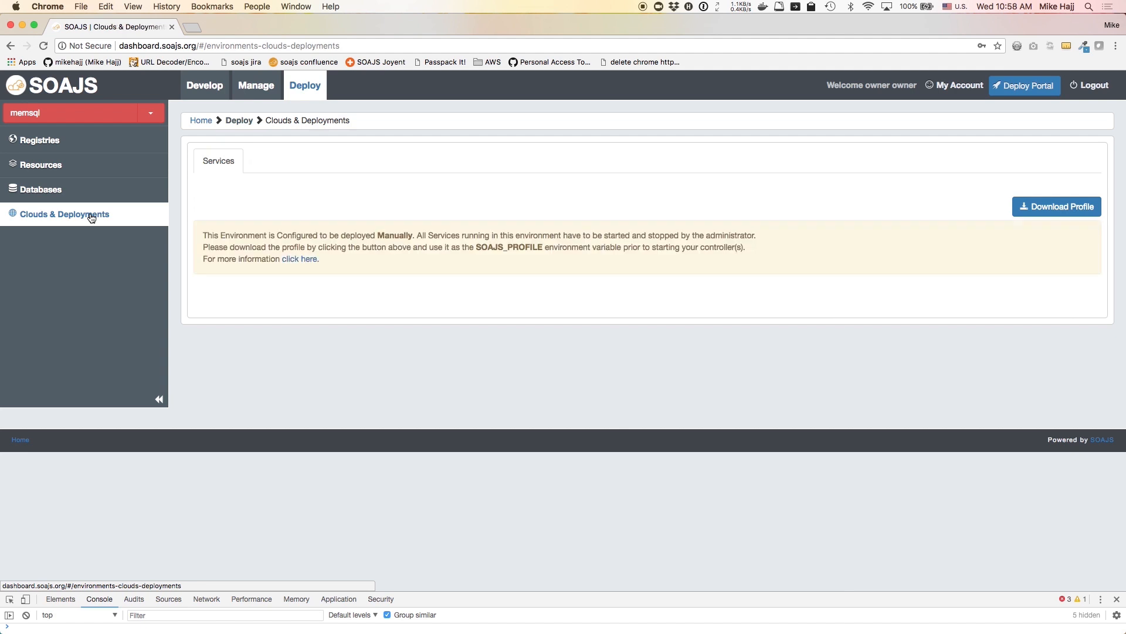
pyautogui.click(272, 160)
pyautogui.moveTo(296, 225); pyautogui.dragTo(351, 226)
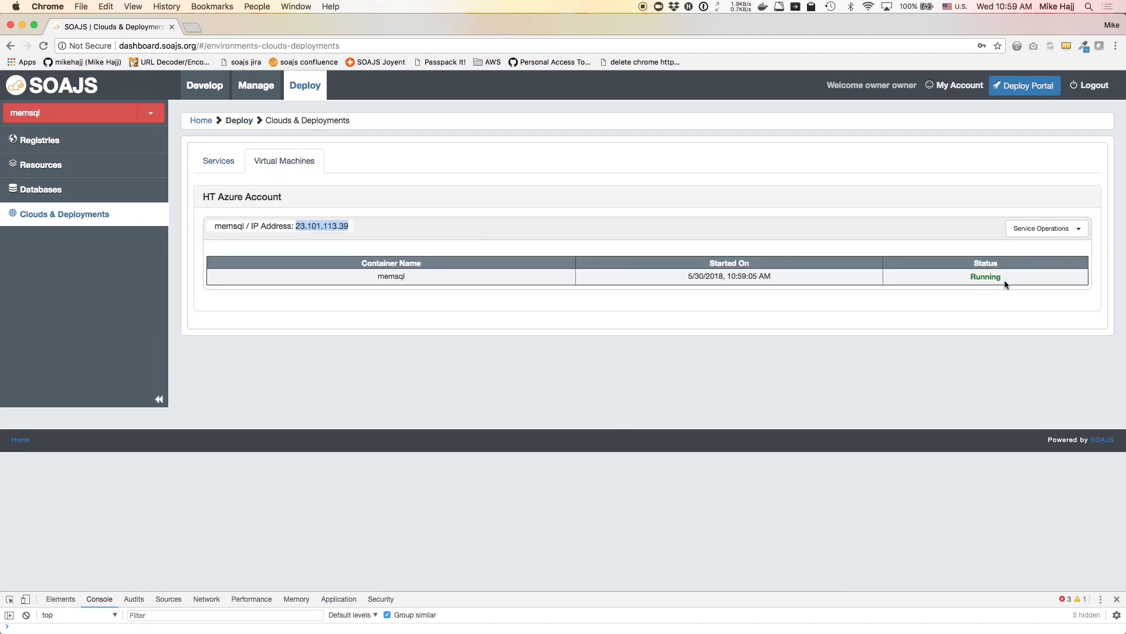
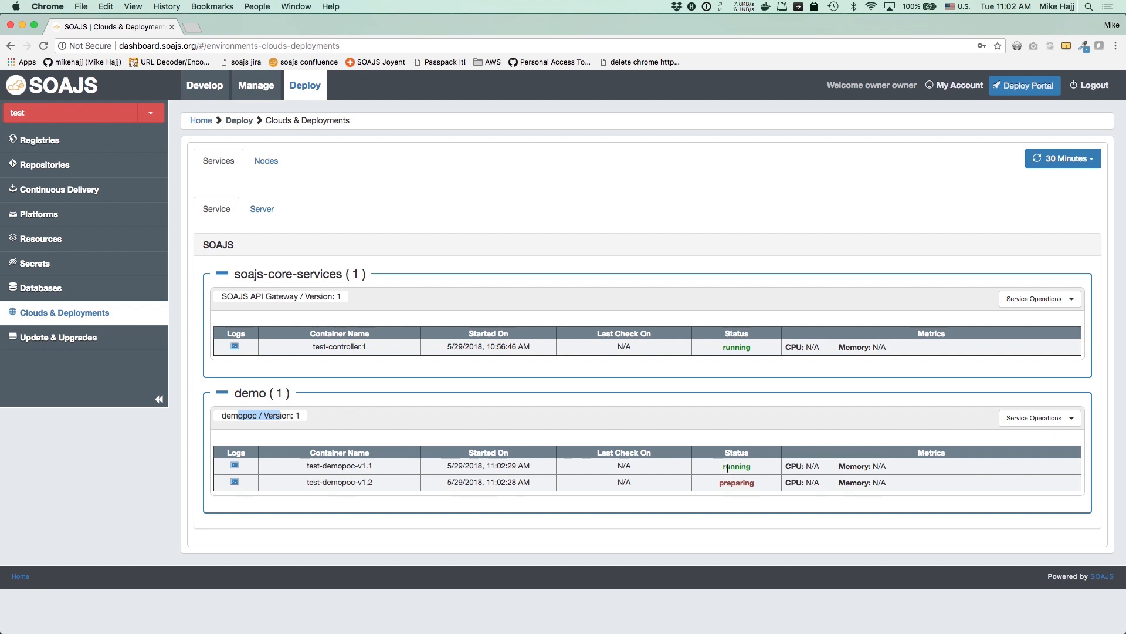
# Show the environment's Nginx server containers on the Server sub-tab
pyautogui.click(254, 209)
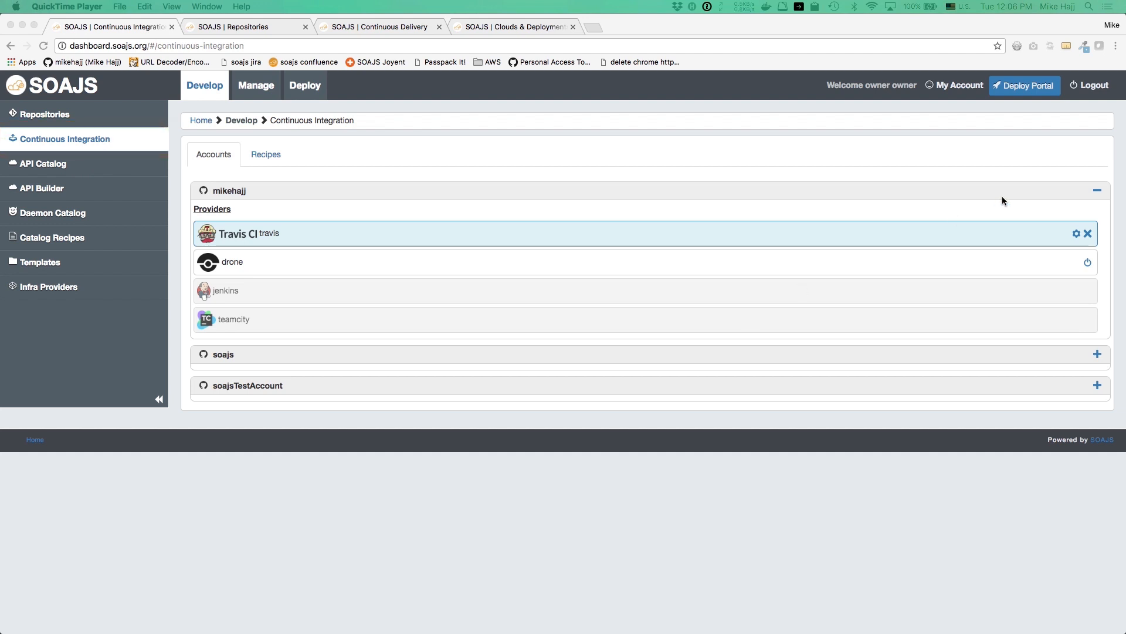
# Expand soajsTestAccount's providers, leave its Travis CI settings unchanged, and go to Repositories
pyautogui.click(1095, 191)
pyautogui.click(1095, 190)
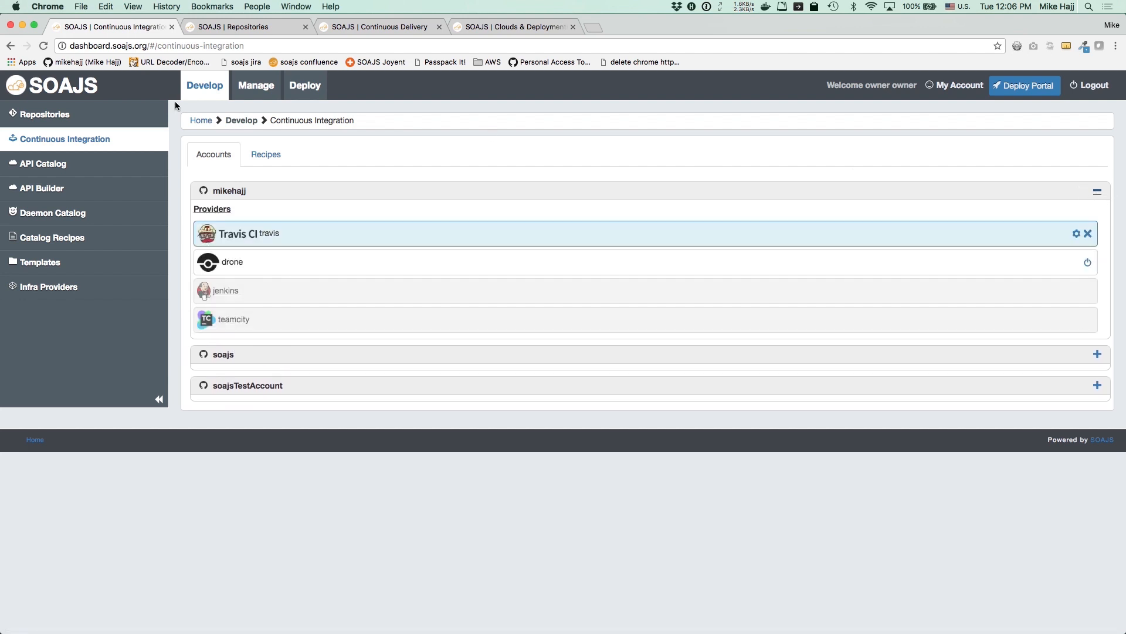
pyautogui.click(1097, 192)
pyautogui.click(1096, 252)
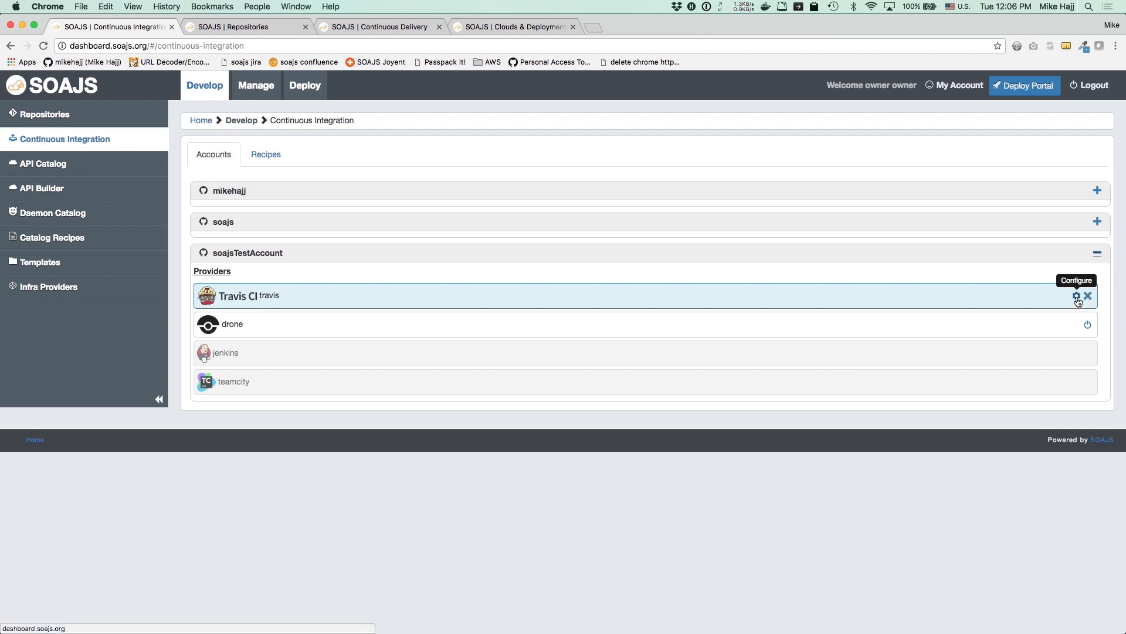
pyautogui.click(1077, 297)
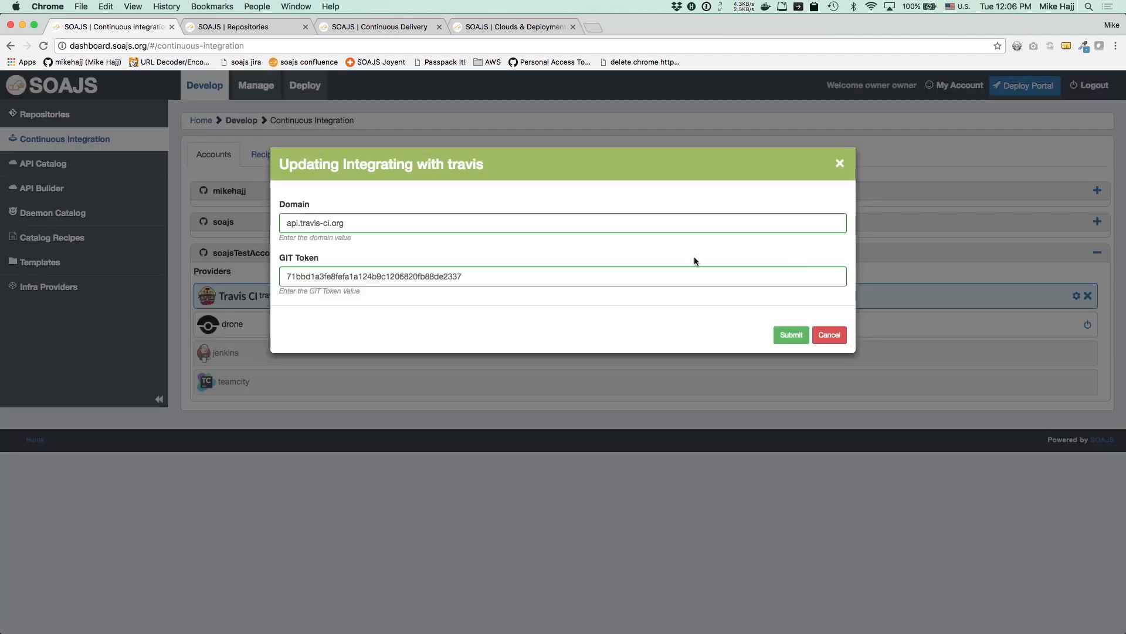
pyautogui.click(828, 337)
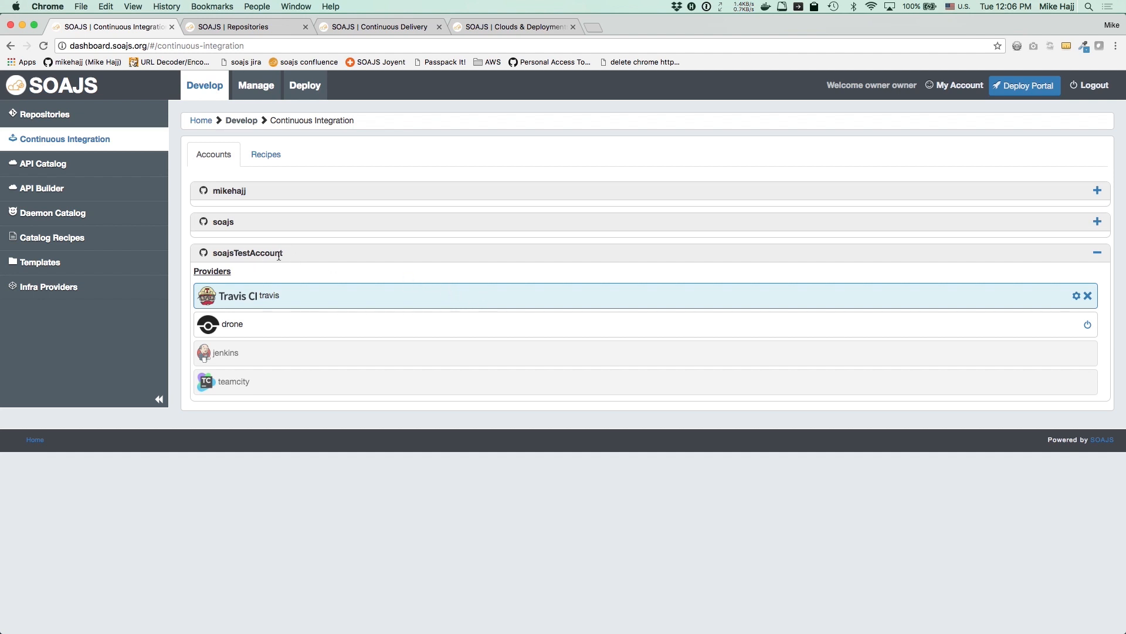
pyautogui.click(46, 115)
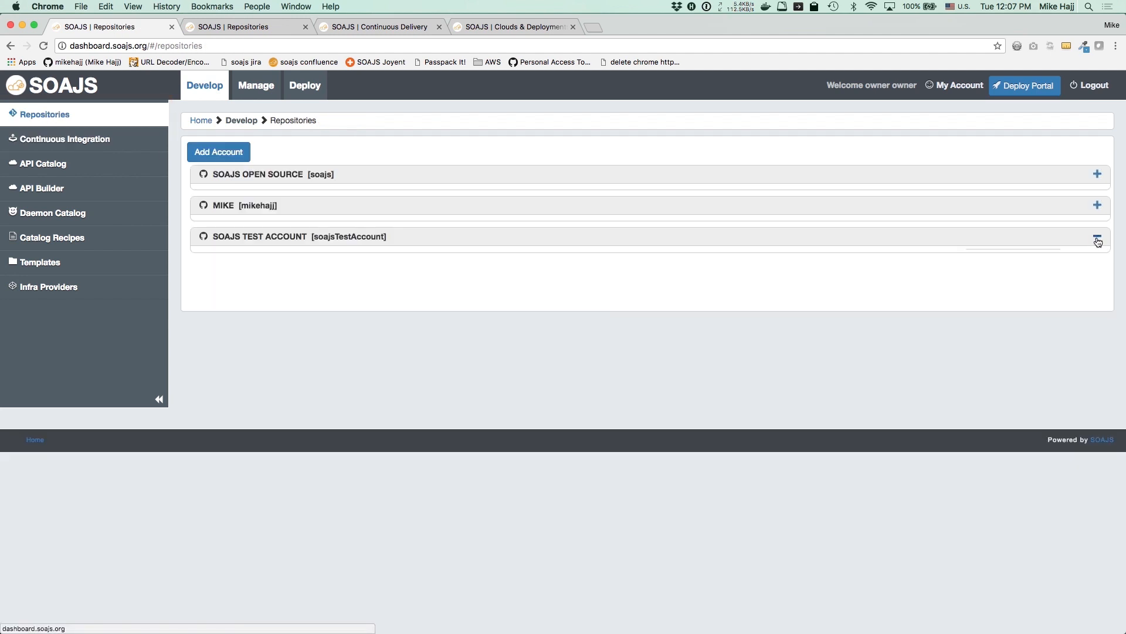
# Open the demopoc repository's CI configuration and scroll to Available travis Recipes
pyautogui.click(1096, 235)
pyautogui.click(1053, 322)
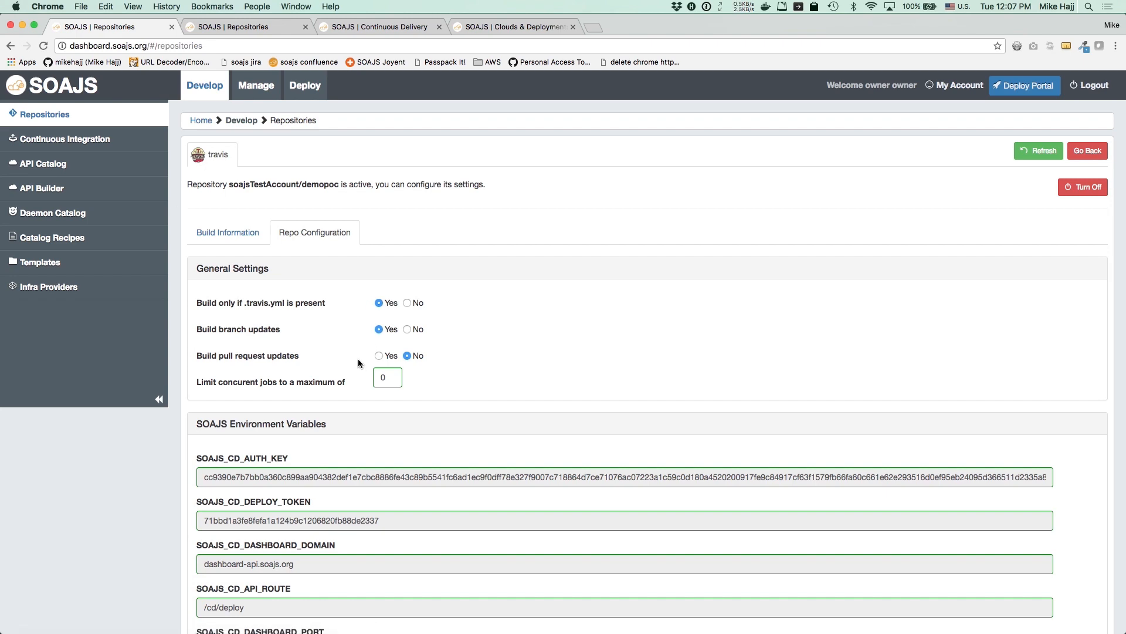
pyautogui.scroll(-10, 360, 362)
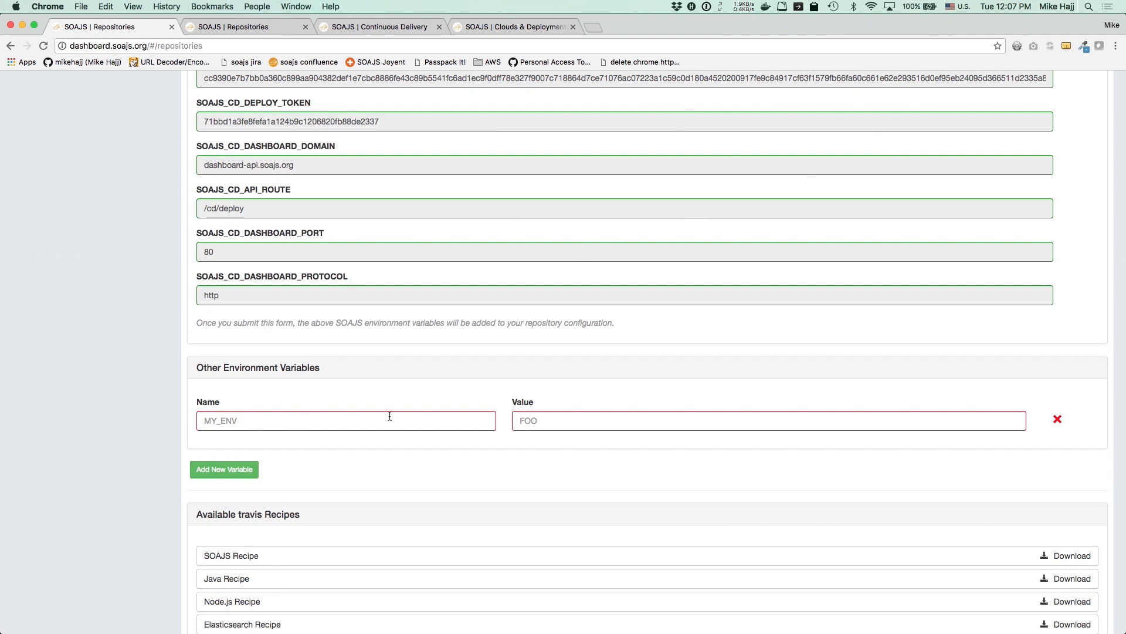
pyautogui.scroll(-3, 389, 416)
# Download the SOAJS Recipe zip and preview its .travis 2.yml file
pyautogui.click(327, 434)
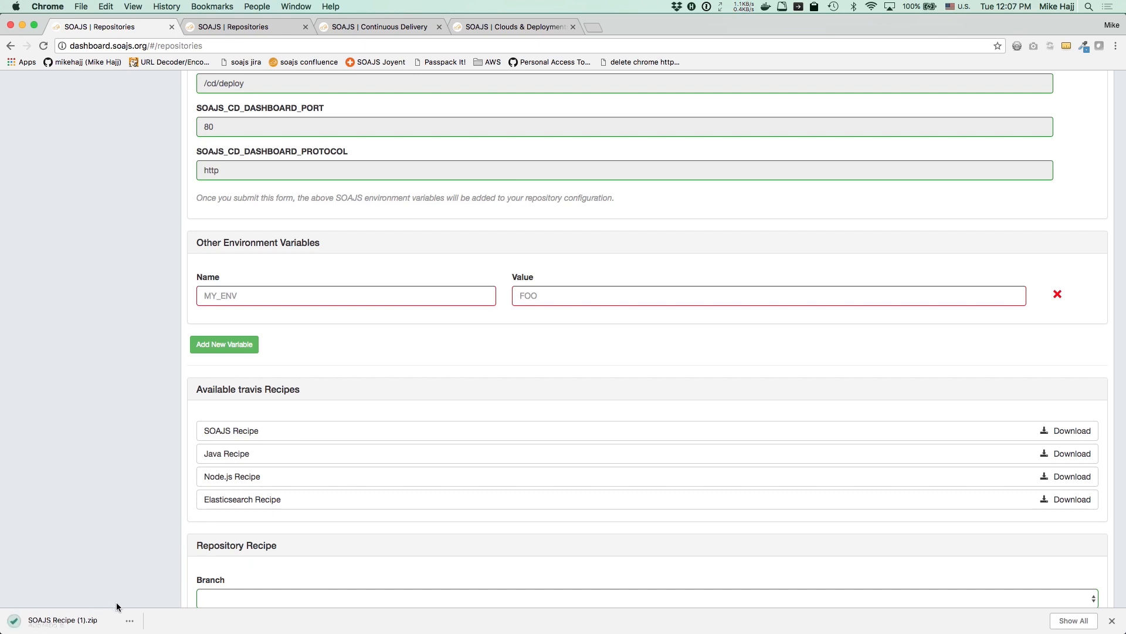
pyautogui.click(127, 623)
pyautogui.click(88, 619)
pyautogui.click(88, 620)
pyautogui.press('space')
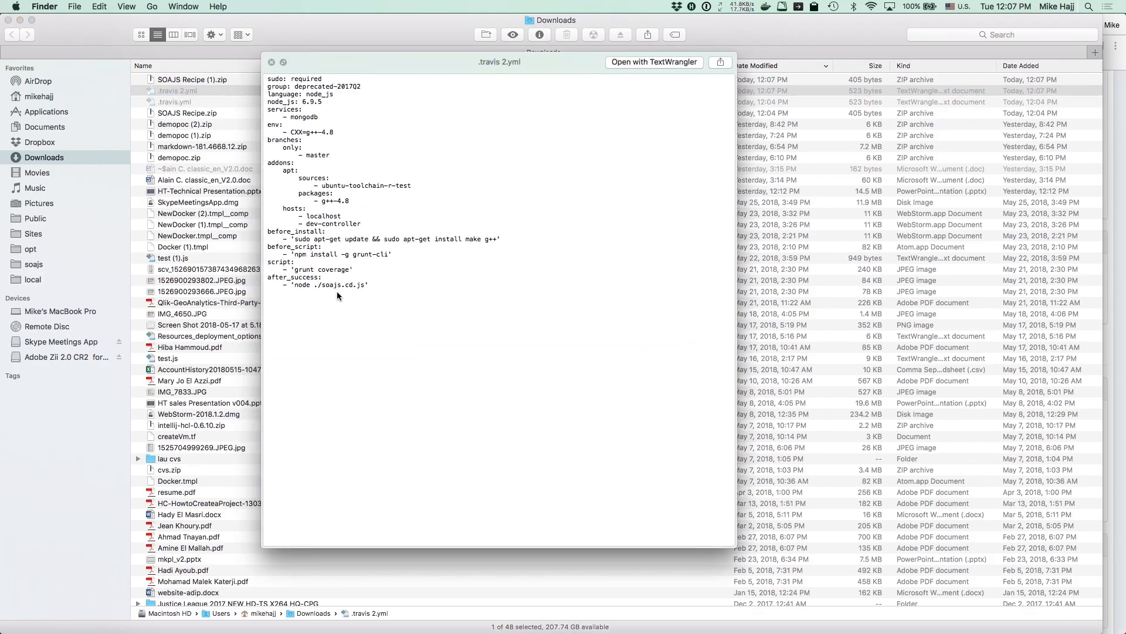
pyautogui.press('super+Tab')
pyautogui.scroll(-3, 400, 352)
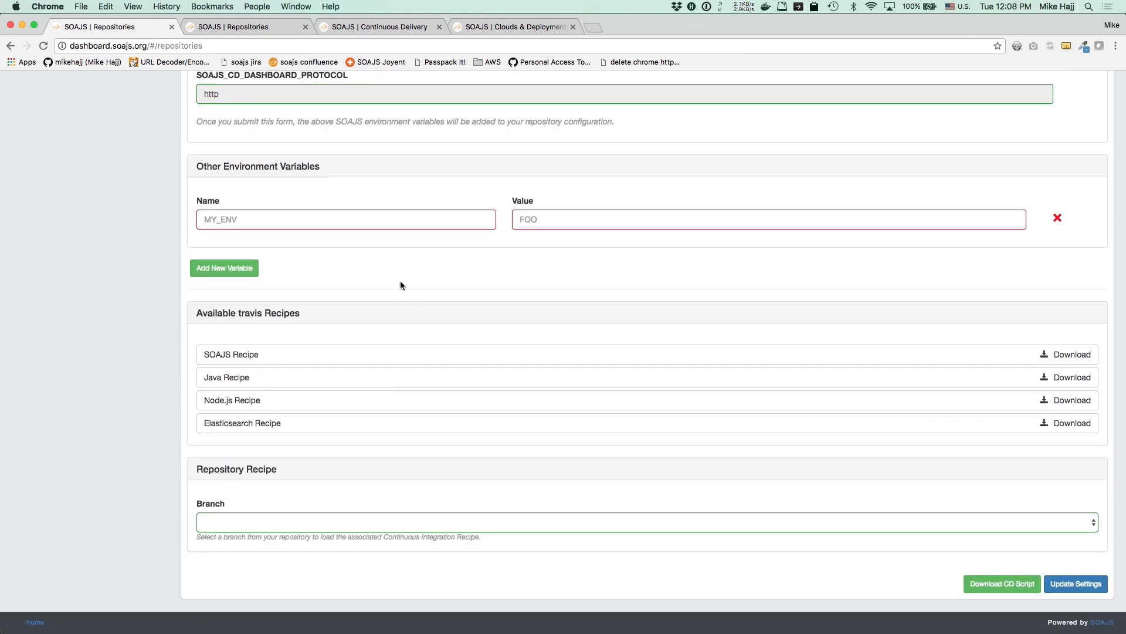
pyautogui.scroll(10, 400, 285)
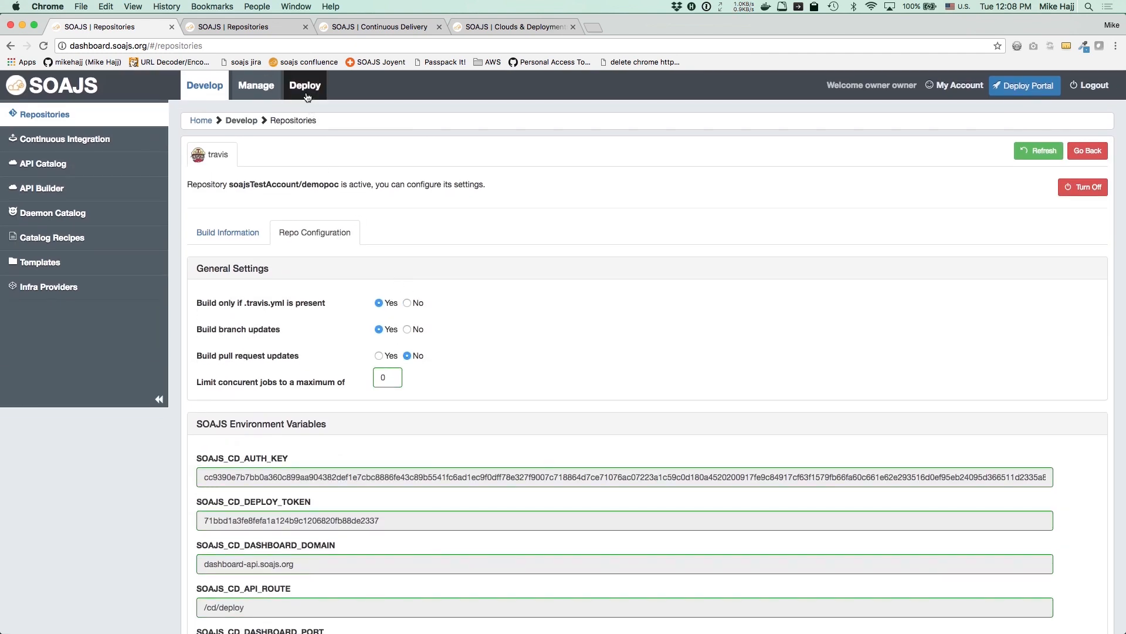
# Keep demopoc's master branch on the update strategy under Deploy > Continuous Delivery
pyautogui.click(307, 96)
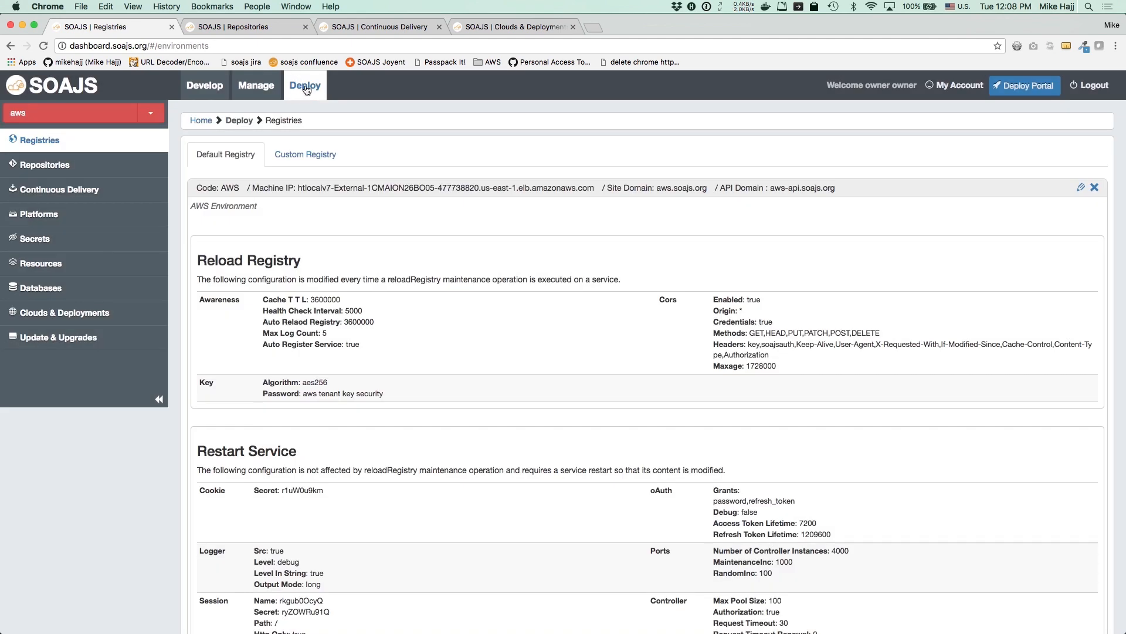
pyautogui.click(65, 189)
pyautogui.click(675, 253)
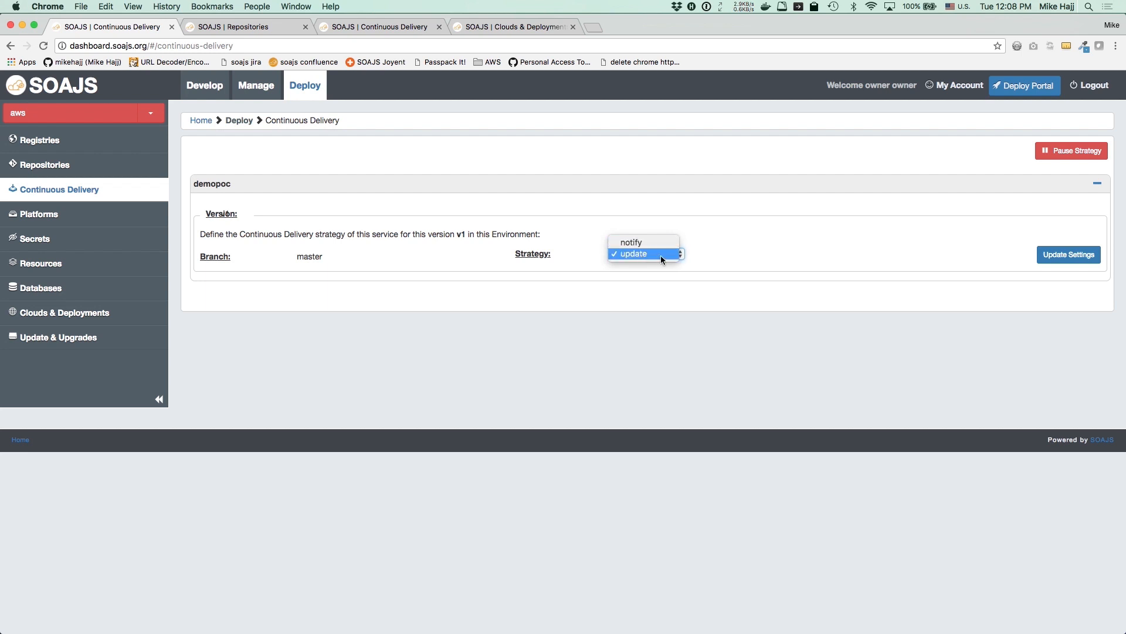
pyautogui.click(661, 256)
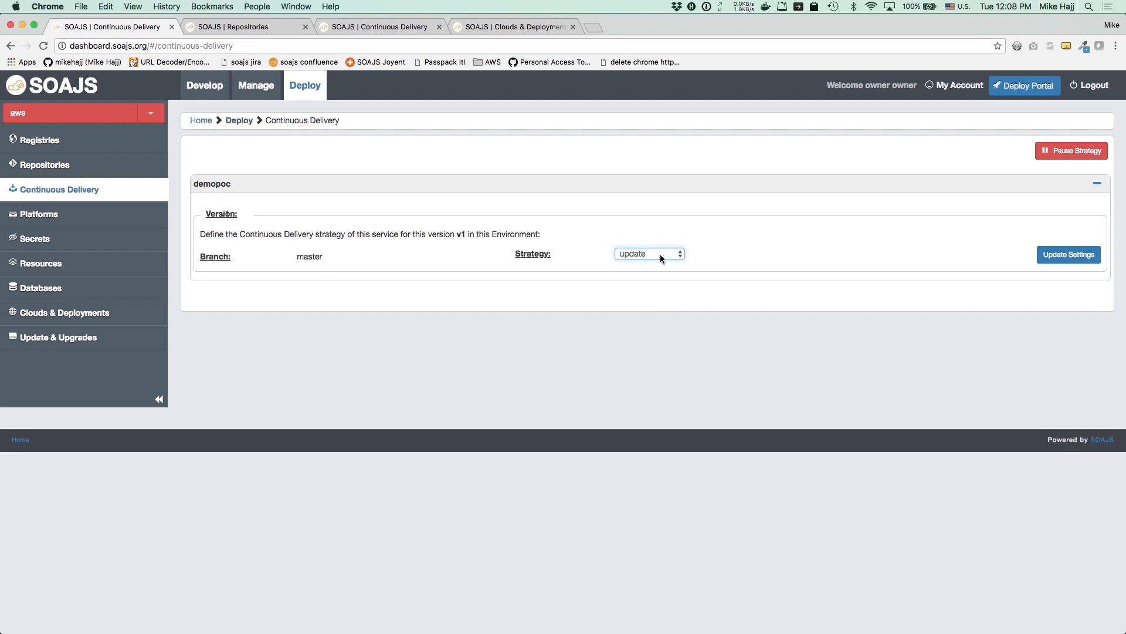
pyautogui.press('super+Tab')
# Append the author's name to the demo greeting on line 7 of getstatic_get.js
pyautogui.click(50, 80)
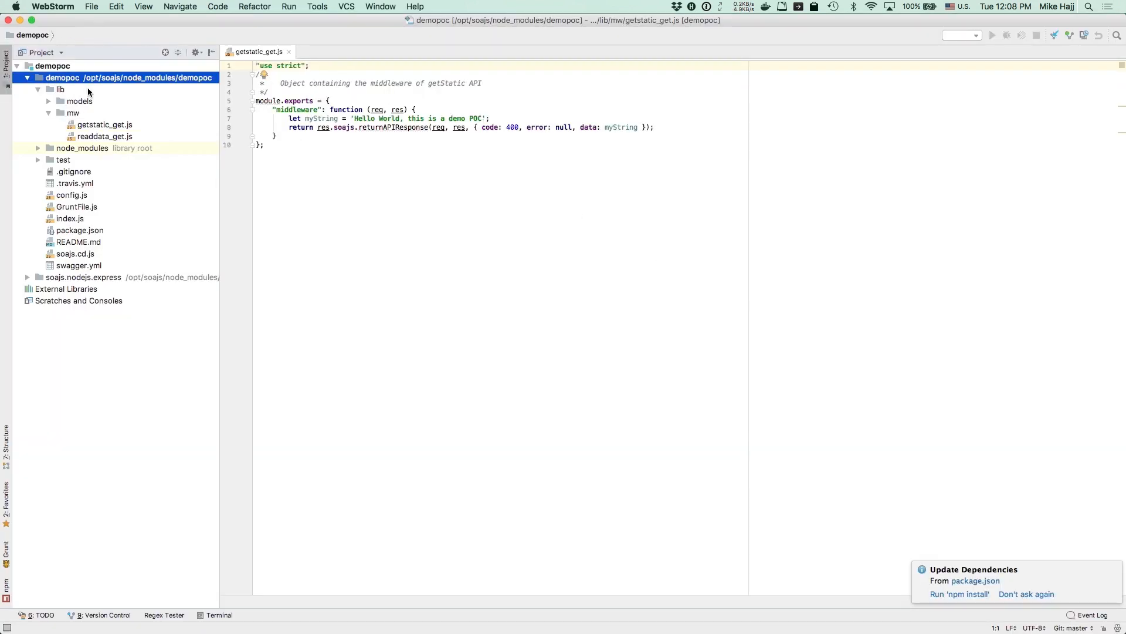
pyautogui.doubleClick(90, 123)
pyautogui.click(489, 119)
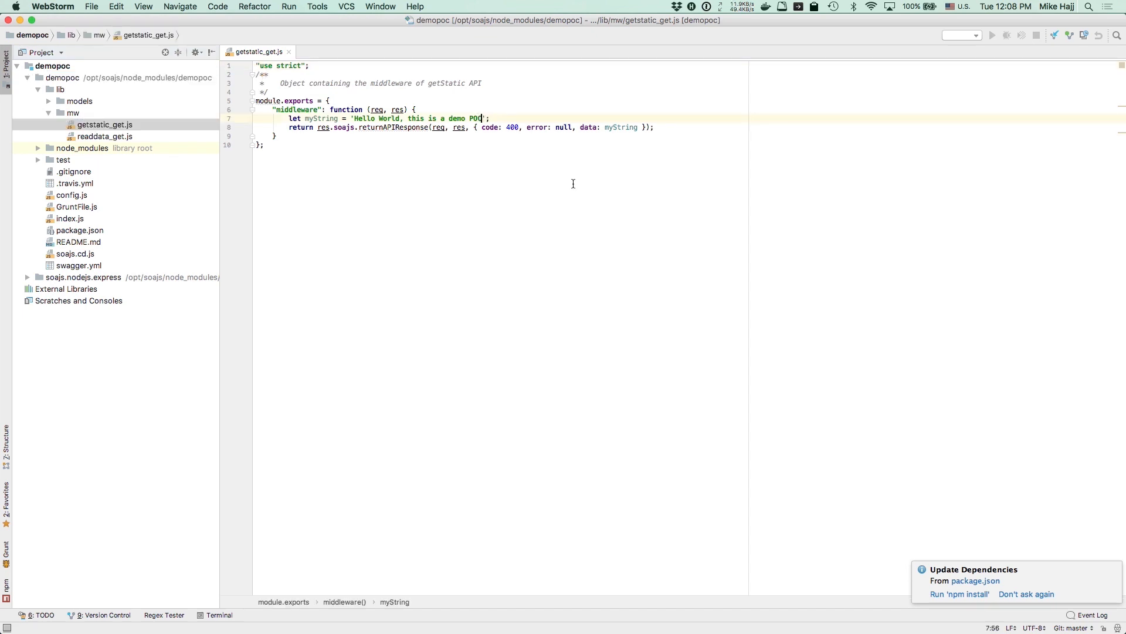
pyautogui.write(', my name is Mike')
# Commit getstatic_get.js as 'updated static response in microservice API' and push to origin master
pyautogui.rightClick(566, 204)
pyautogui.moveTo(610, 453)
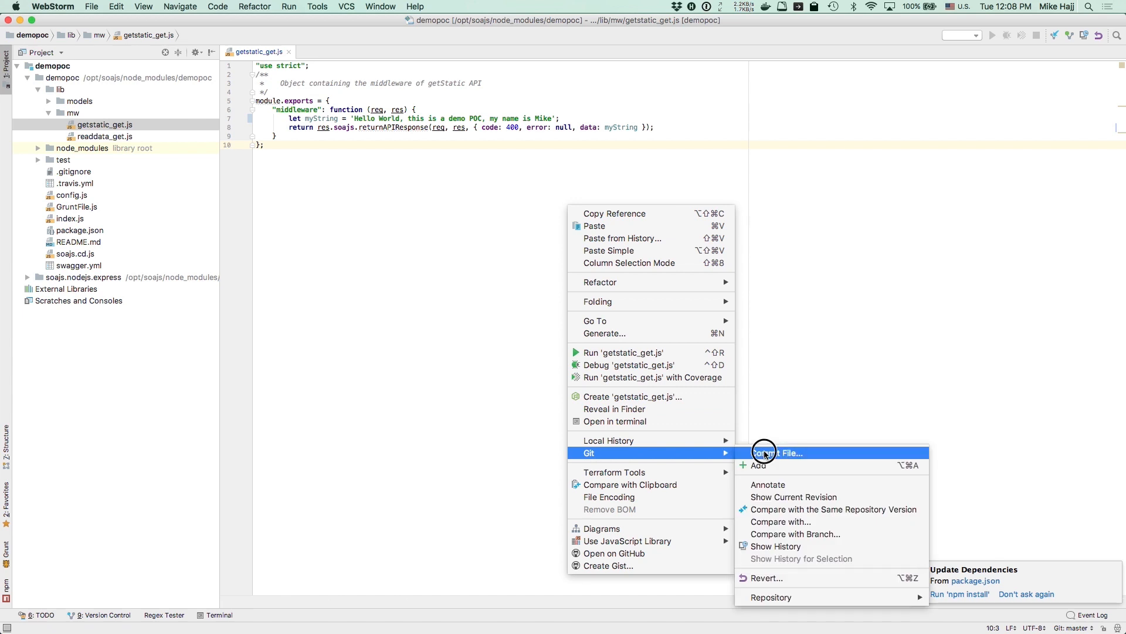
pyautogui.click(821, 453)
pyautogui.write('updated static response in microservice API')
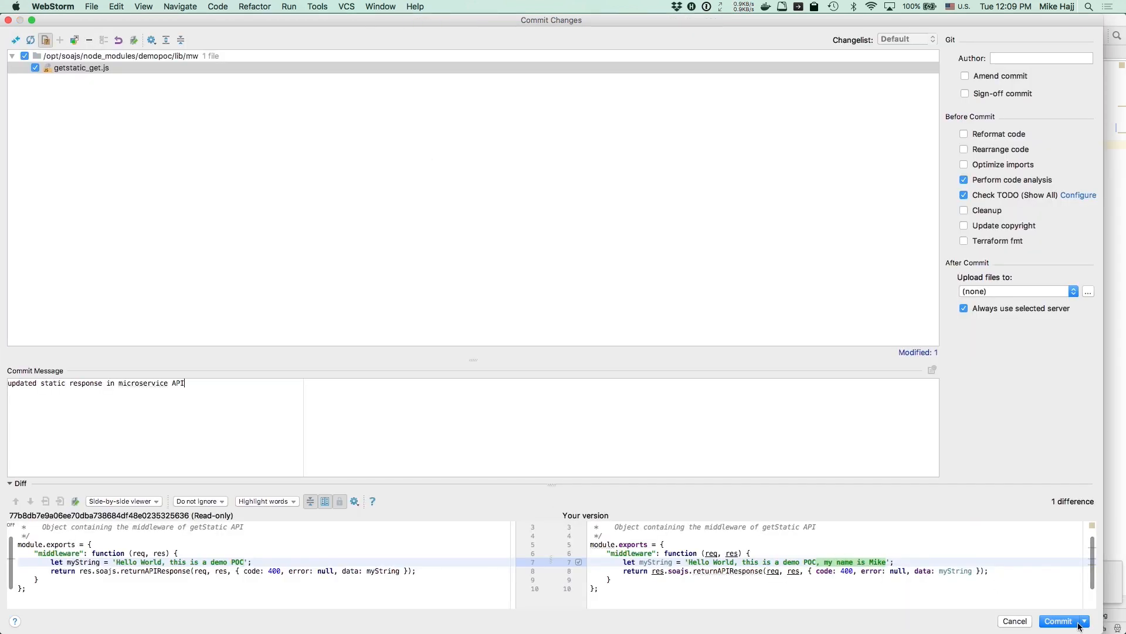
pyautogui.click(1060, 621)
pyautogui.press('super+shift+k')
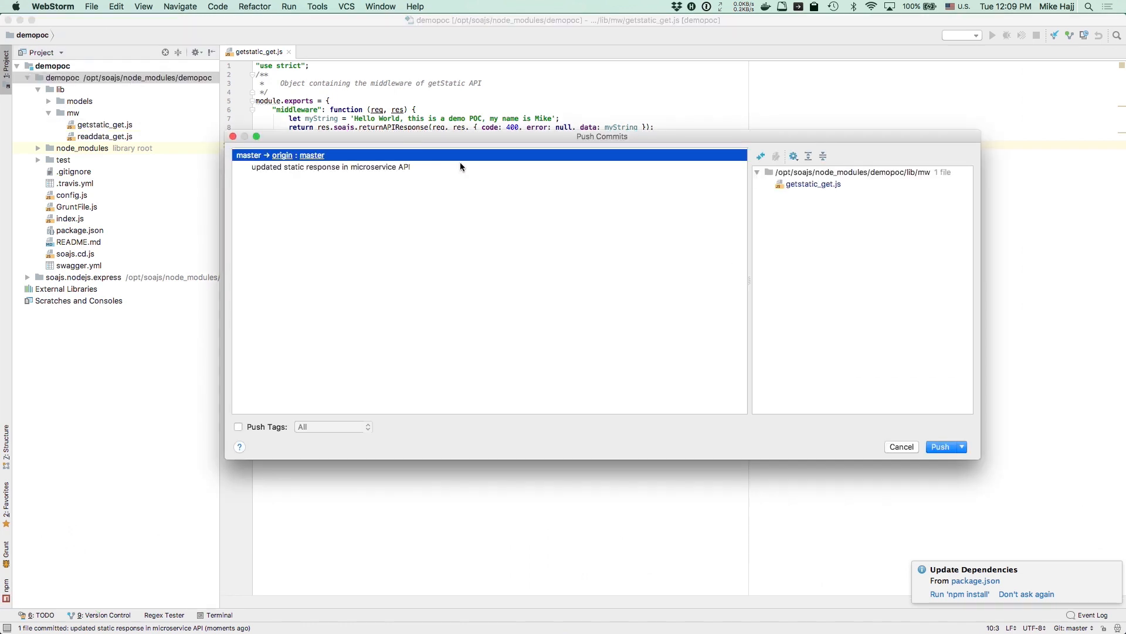
pyautogui.click(940, 447)
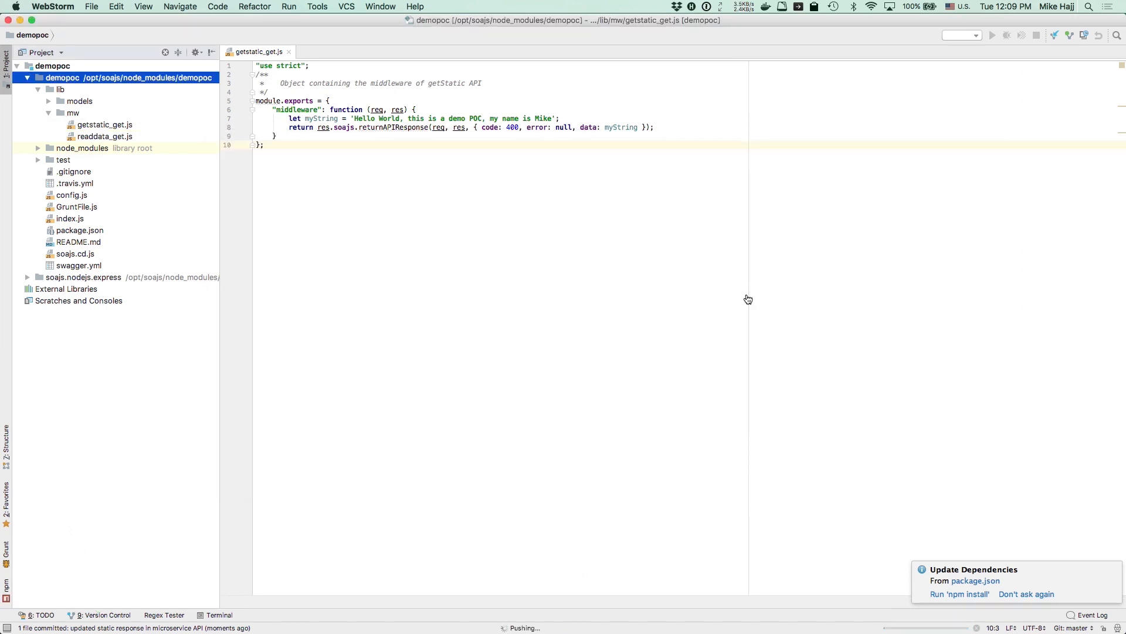
pyautogui.press('super+Tab')
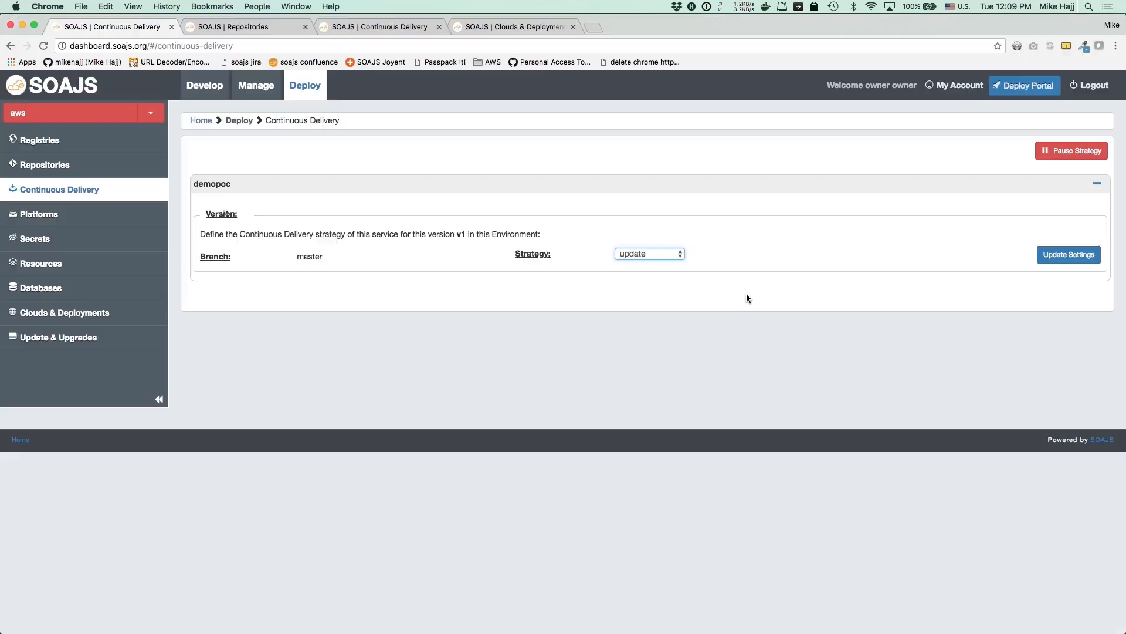
# Open demopoc's repository configuration under the test account in Develop
pyautogui.click(205, 86)
pyautogui.click(1097, 235)
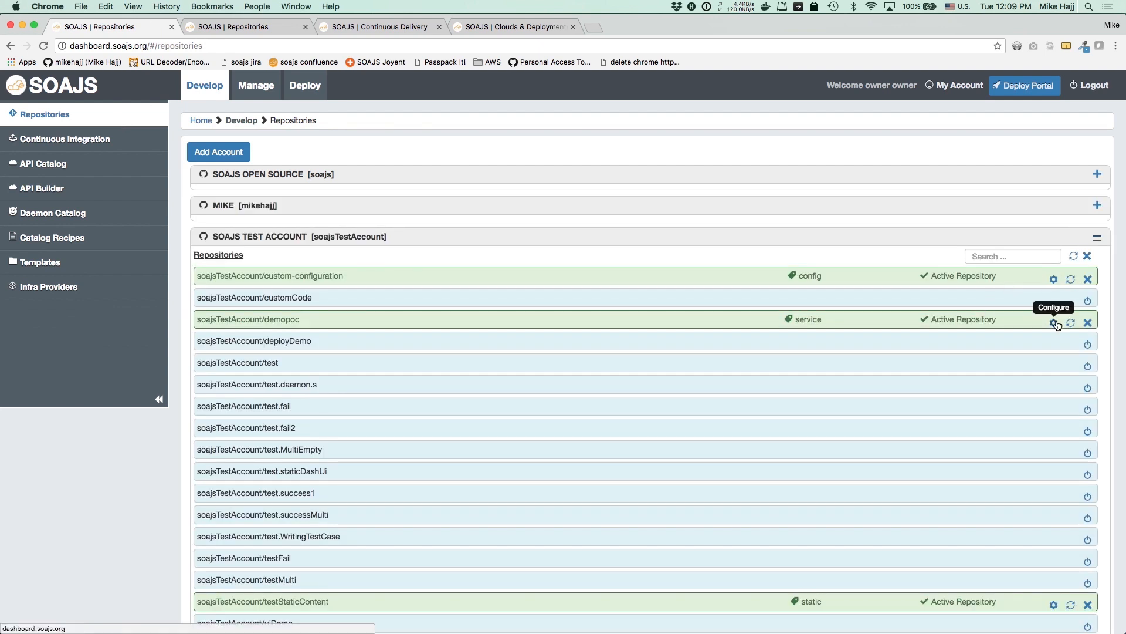
pyautogui.click(1056, 319)
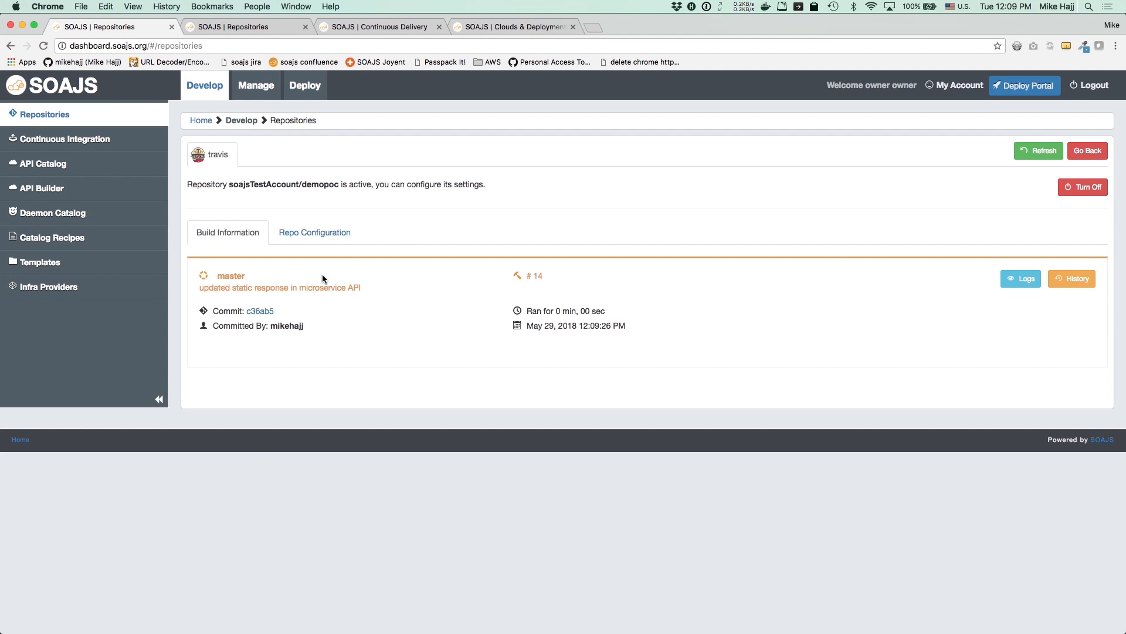
pyautogui.press('super+Tab')
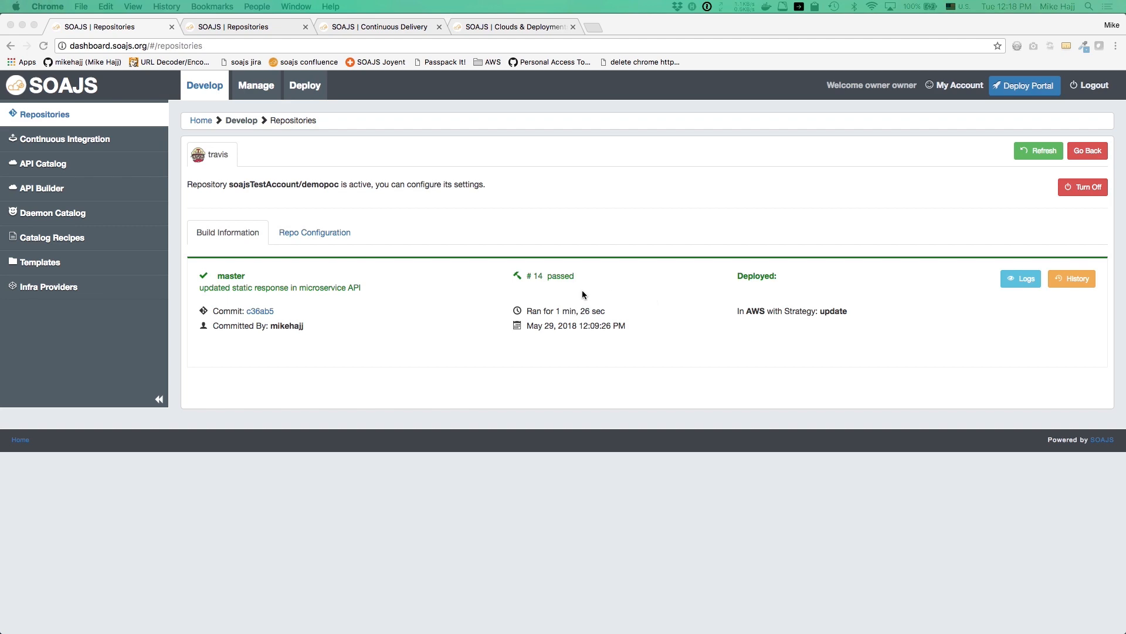
# Review build #14's logs and demopoc's build configuration
pyautogui.click(1021, 278)
pyautogui.scroll(-3, 677, 341)
pyautogui.scroll(-20, 282, 437)
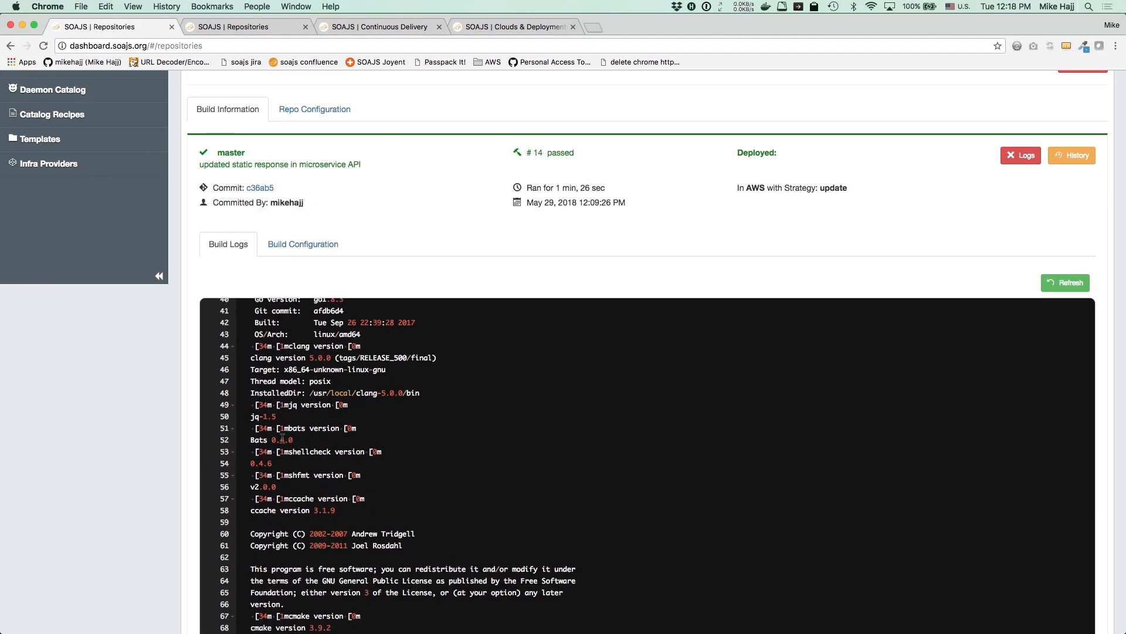
pyautogui.click(306, 246)
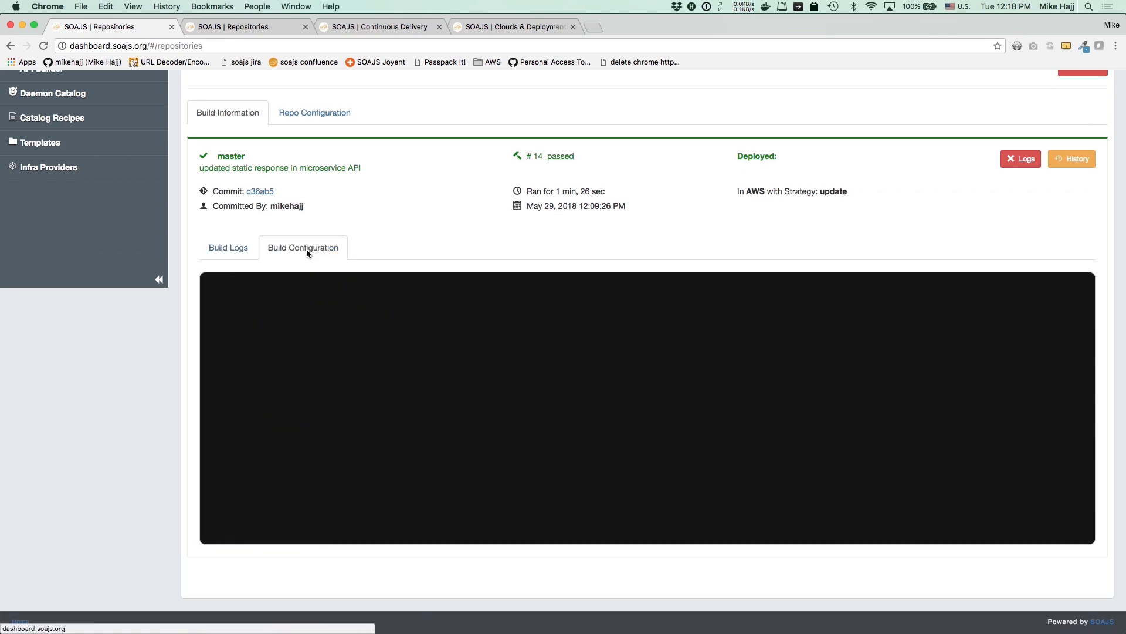
pyautogui.click(240, 253)
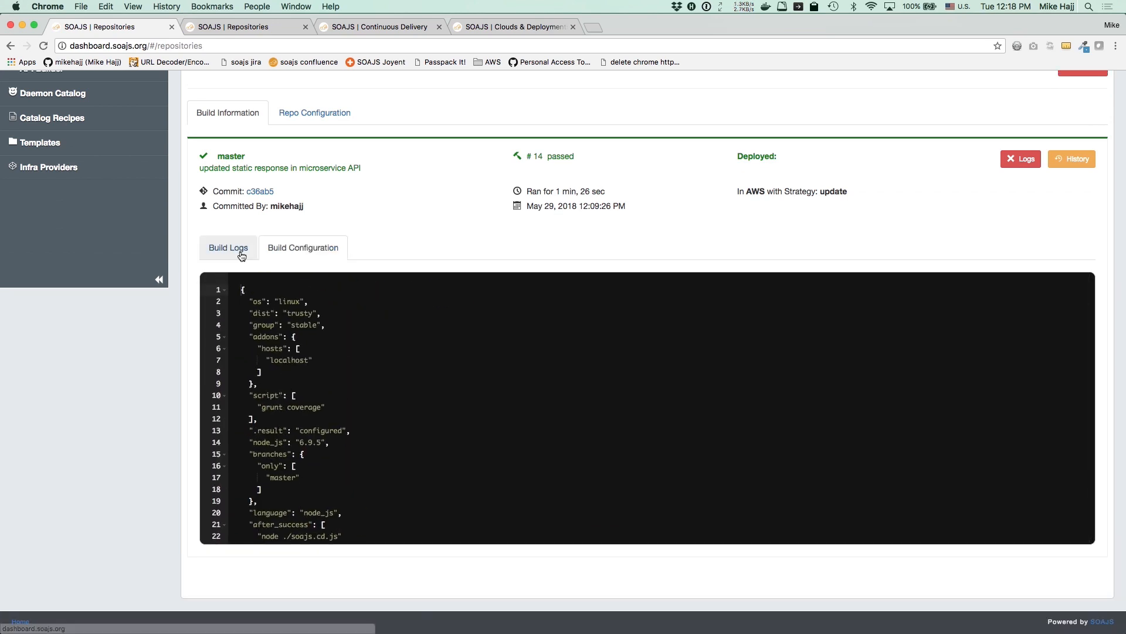
pyautogui.scroll(3, 347, 270)
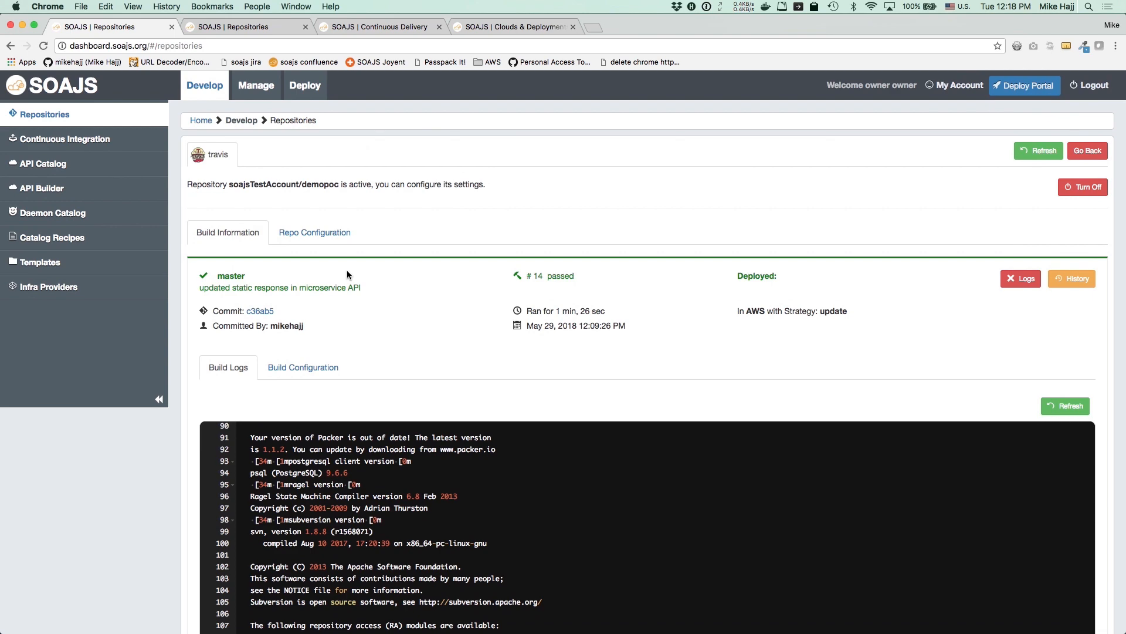
# List AWS deployed services and check demopoc's Service Info and deployed commit hash
pyautogui.click(313, 94)
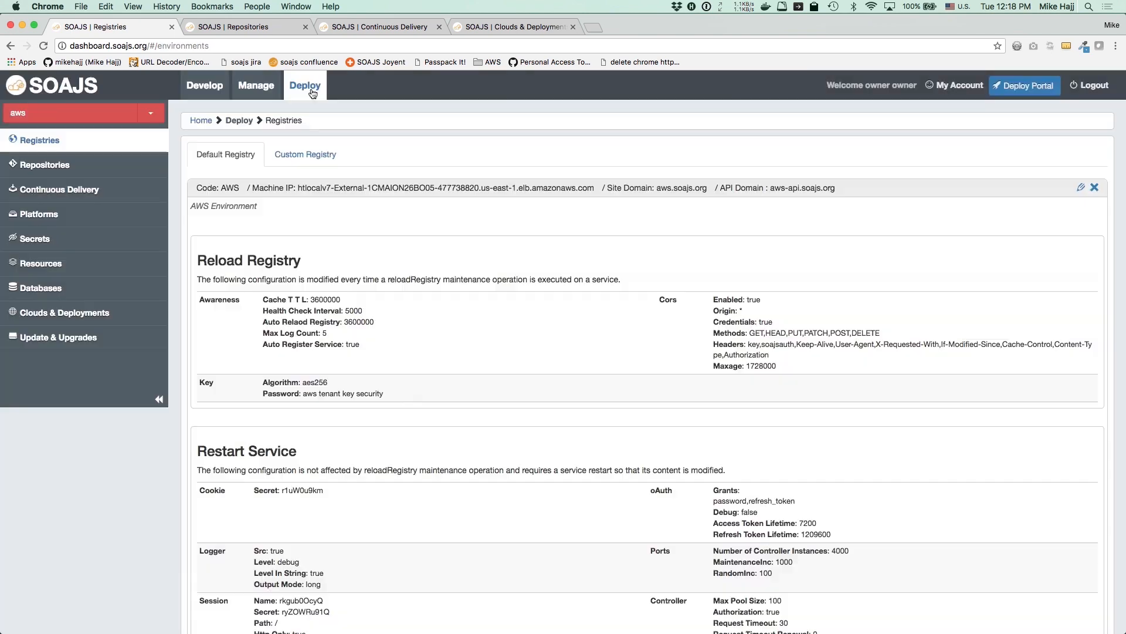
pyautogui.click(48, 316)
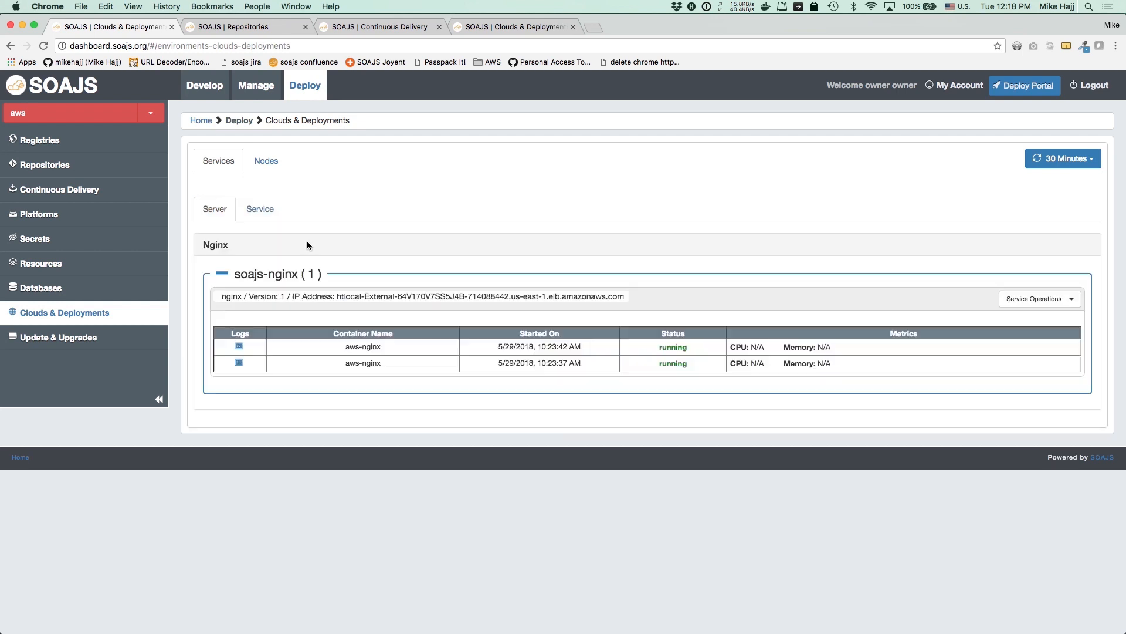
pyautogui.click(253, 210)
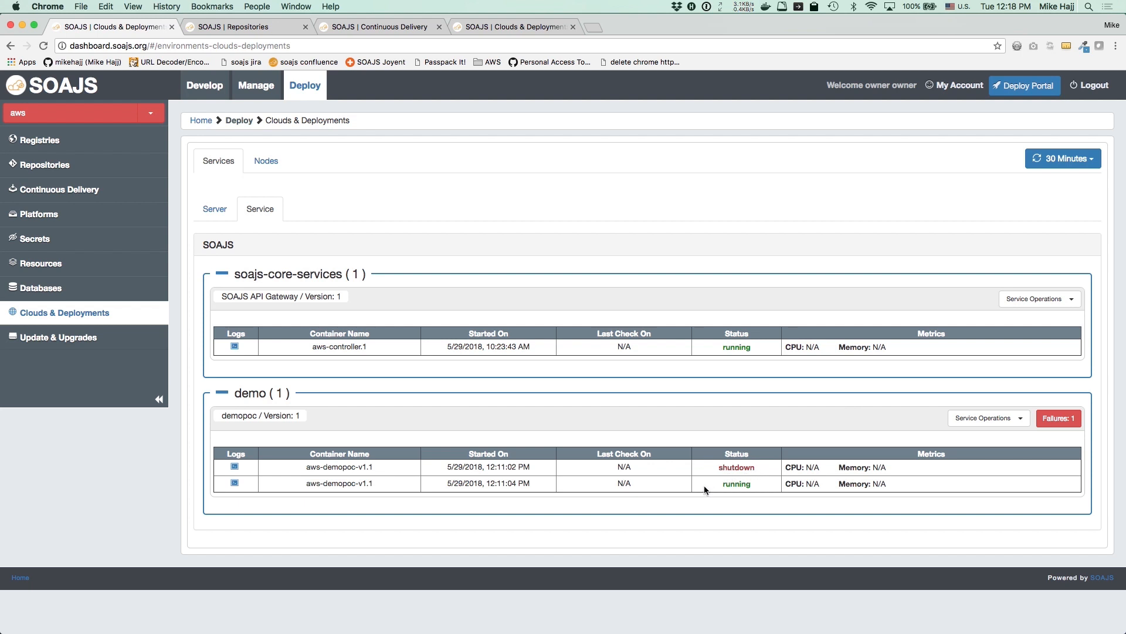
pyautogui.click(974, 417)
pyautogui.click(976, 439)
pyautogui.moveTo(412, 278); pyautogui.dragTo(582, 278)
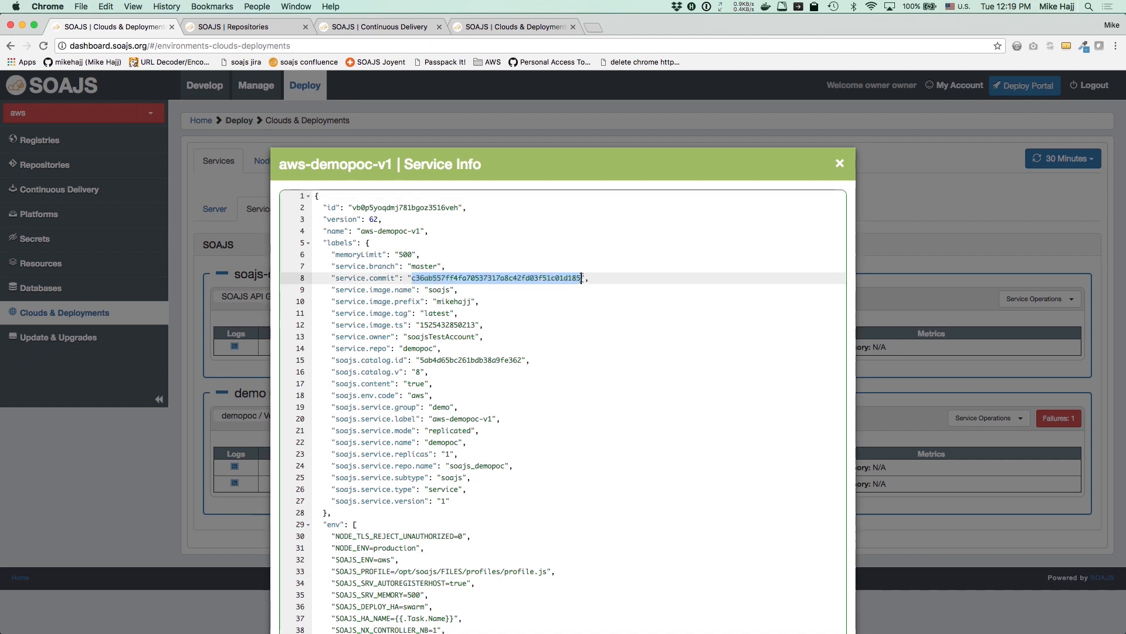
pyautogui.click(186, 453)
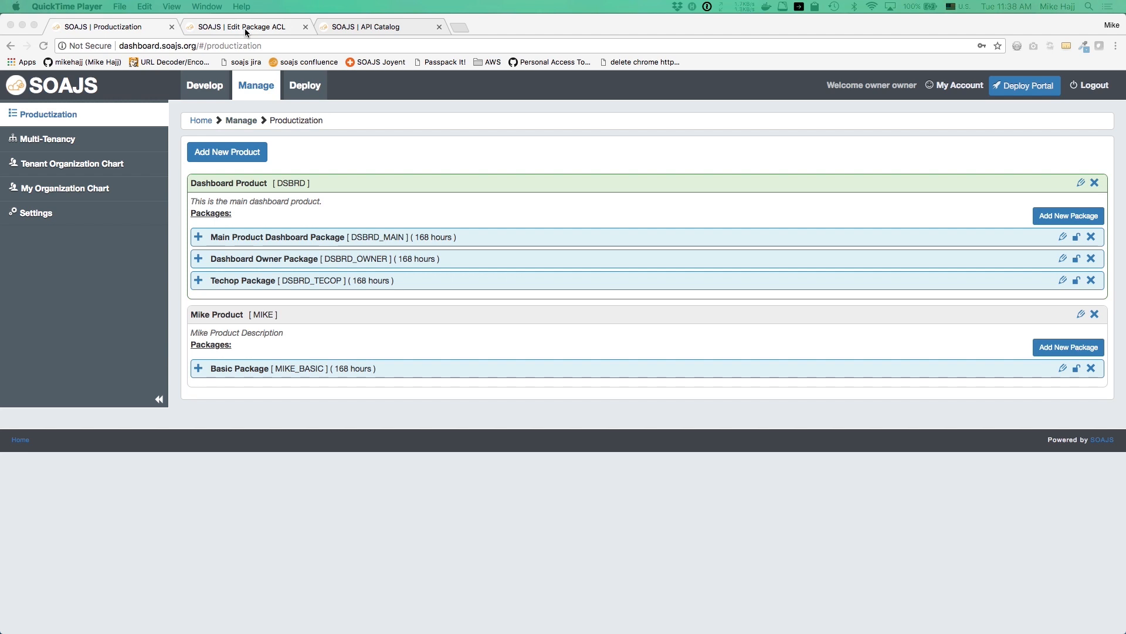
# Open Basic Package's ACL and view its AWS rules with demopoc enabled as public
pyautogui.click(1077, 368)
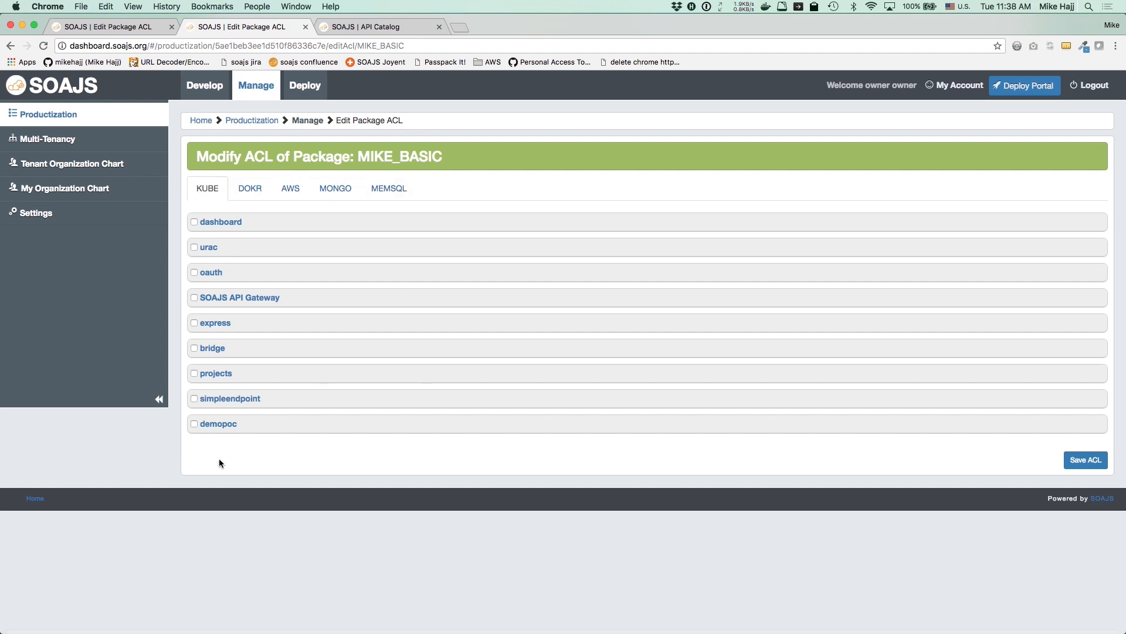
pyautogui.click(289, 188)
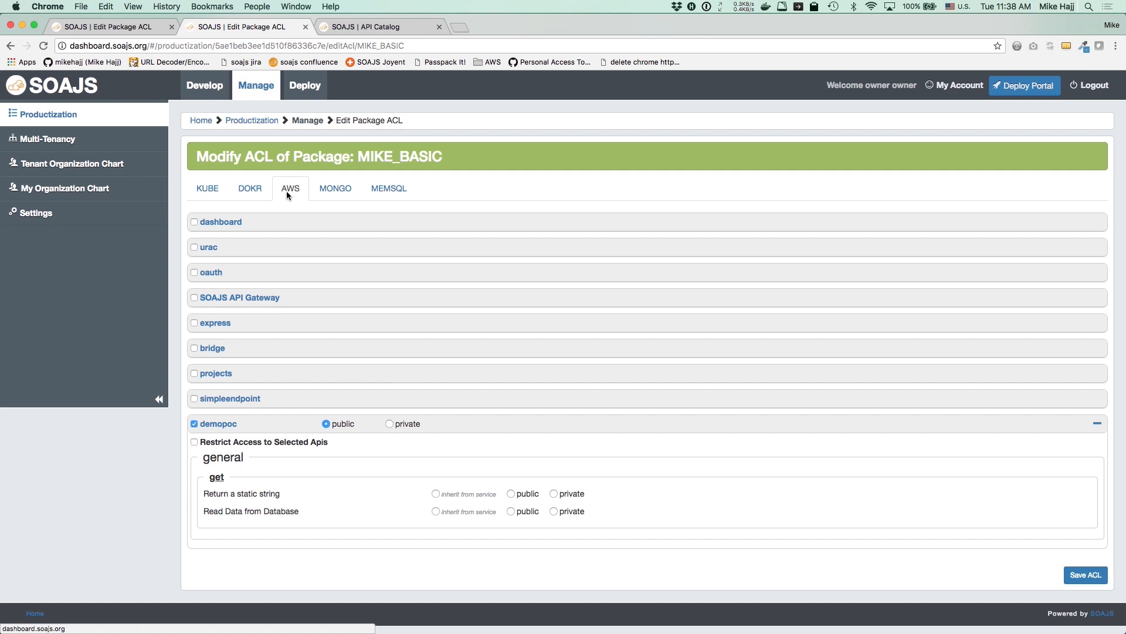
# Open the Multi-Tenancy client tenant list, starting and cancelling a new tenant
pyautogui.click(47, 139)
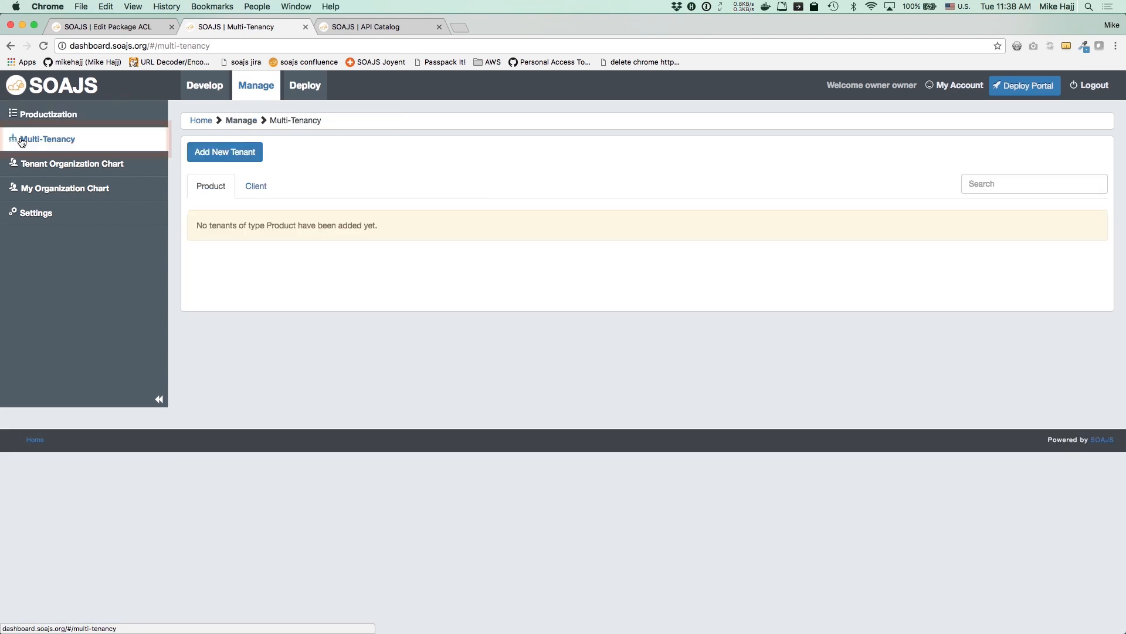
pyautogui.click(252, 197)
pyautogui.click(243, 152)
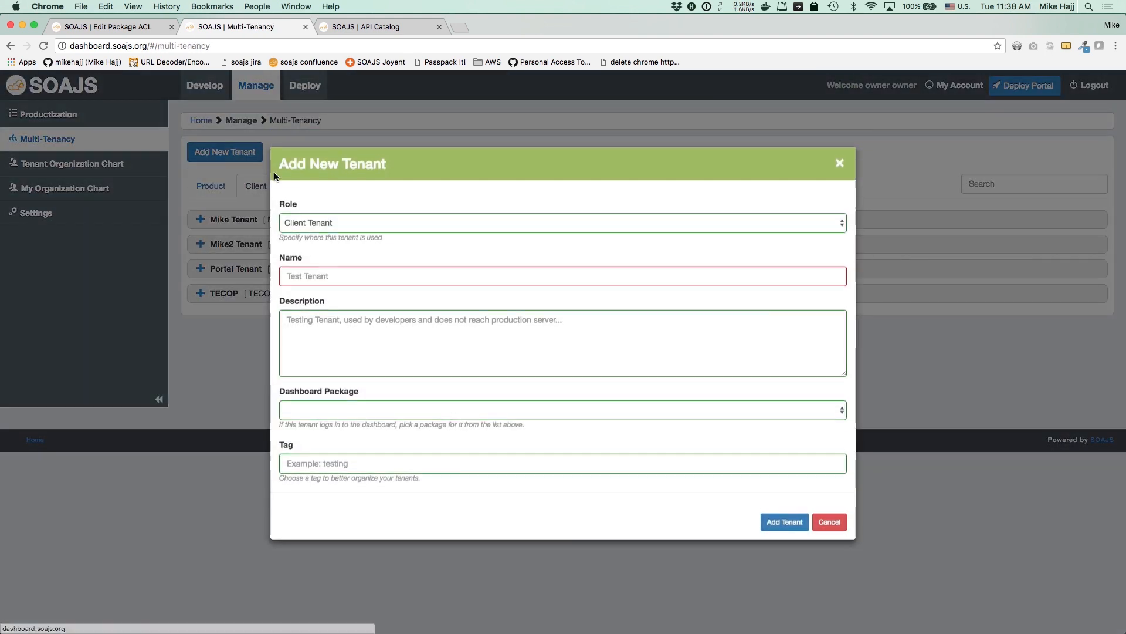
pyautogui.click(833, 522)
# Expand both tenants and review the first application's AWS ACL allowing Read Data from Database
pyautogui.click(200, 243)
pyautogui.click(200, 219)
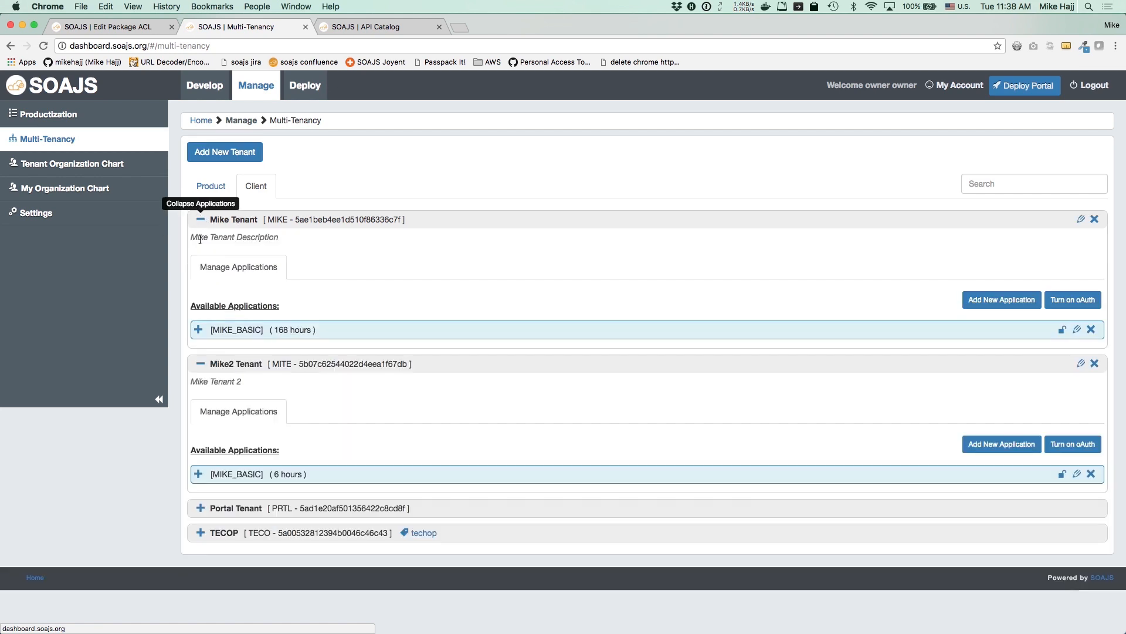
pyautogui.moveTo(221, 329); pyautogui.dragTo(262, 330)
pyautogui.moveTo(221, 473); pyautogui.dragTo(261, 474)
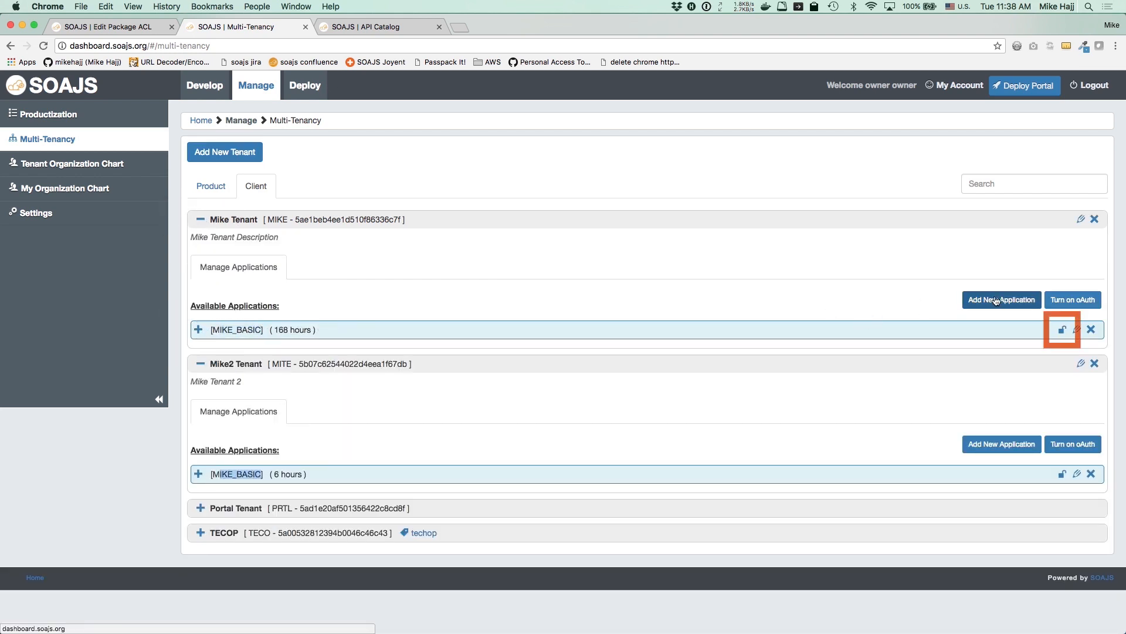
pyautogui.click(1077, 329)
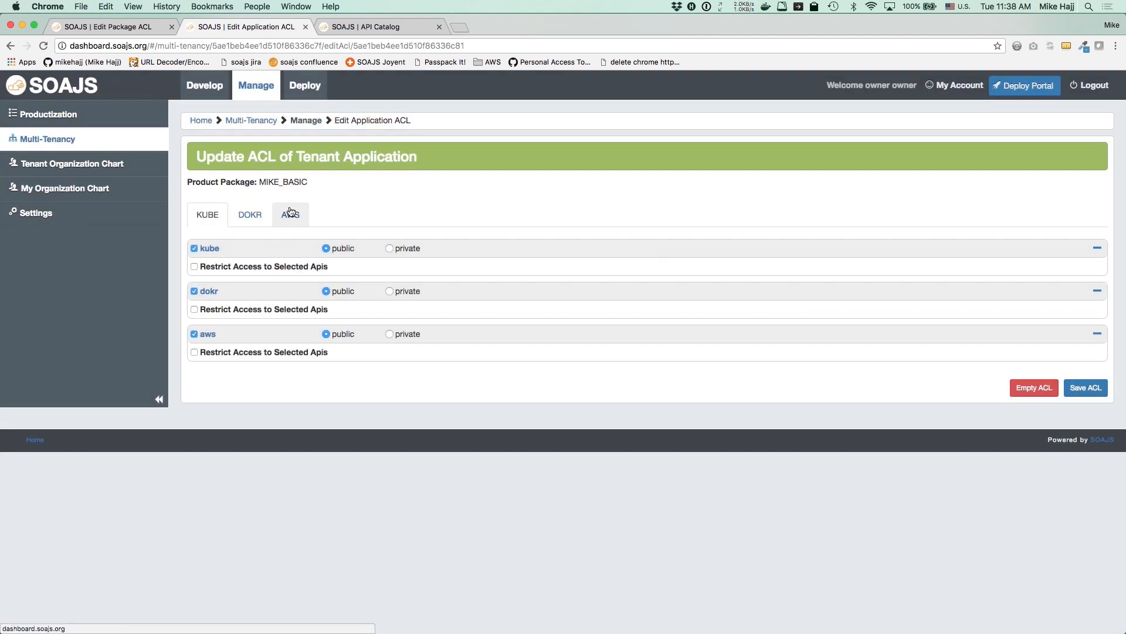
pyautogui.click(290, 212)
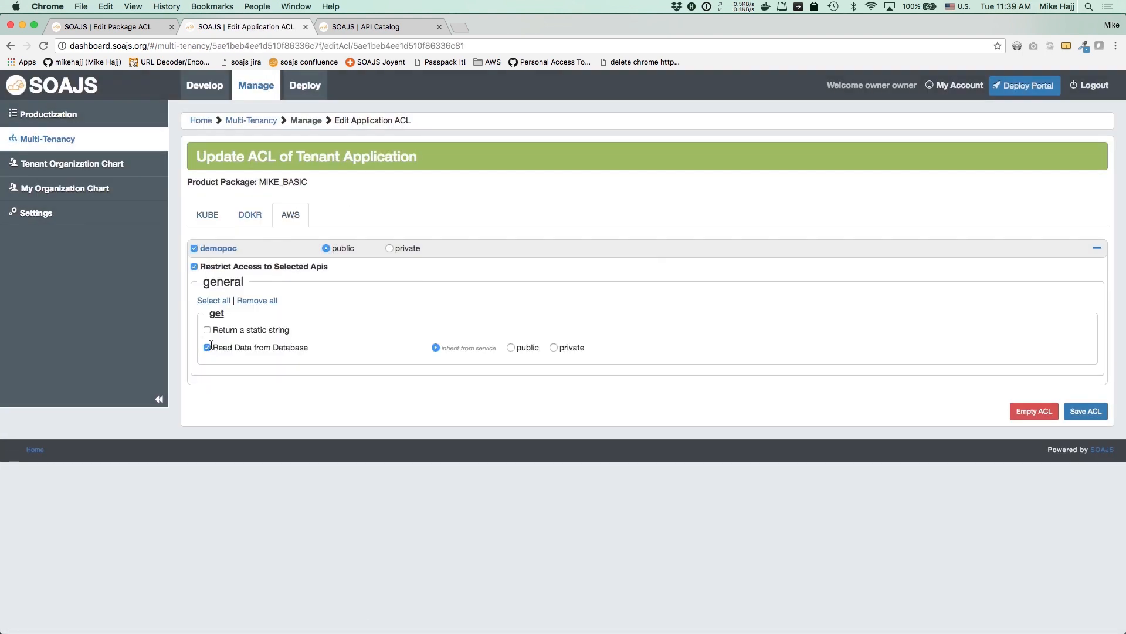
pyautogui.moveTo(233, 348); pyautogui.dragTo(293, 345)
# Expand both tenants' applications and show the first application key's external keys
pyautogui.click(48, 139)
pyautogui.click(203, 244)
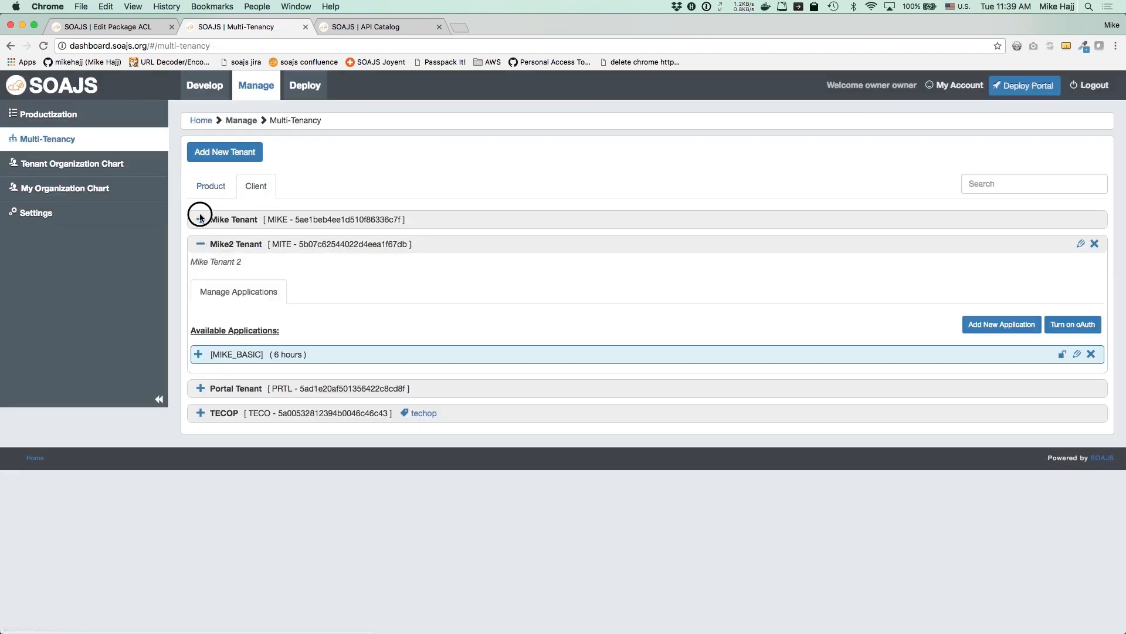
pyautogui.click(200, 218)
pyautogui.click(199, 329)
pyautogui.click(197, 534)
pyautogui.click(278, 382)
pyautogui.scroll(-3, 328, 352)
pyautogui.click(376, 321)
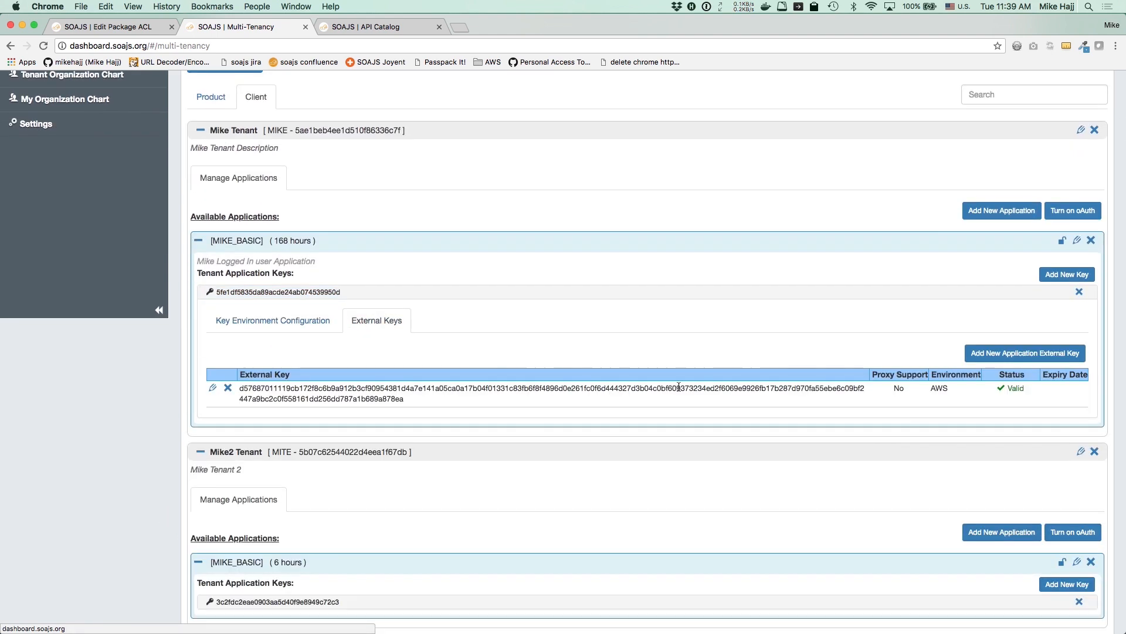
# Inspect the AWS external key and oAuth settings, cancel both, and show per-environment configuration
pyautogui.click(212, 387)
pyautogui.scroll(-1, 435, 310)
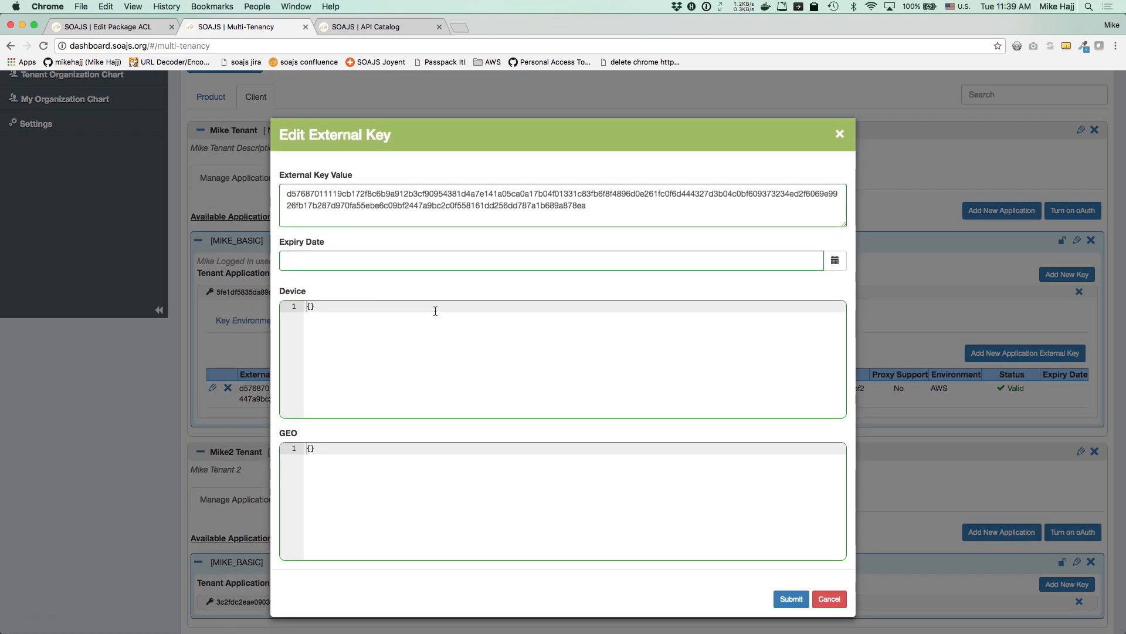
pyautogui.moveTo(572, 256)
pyautogui.click(832, 599)
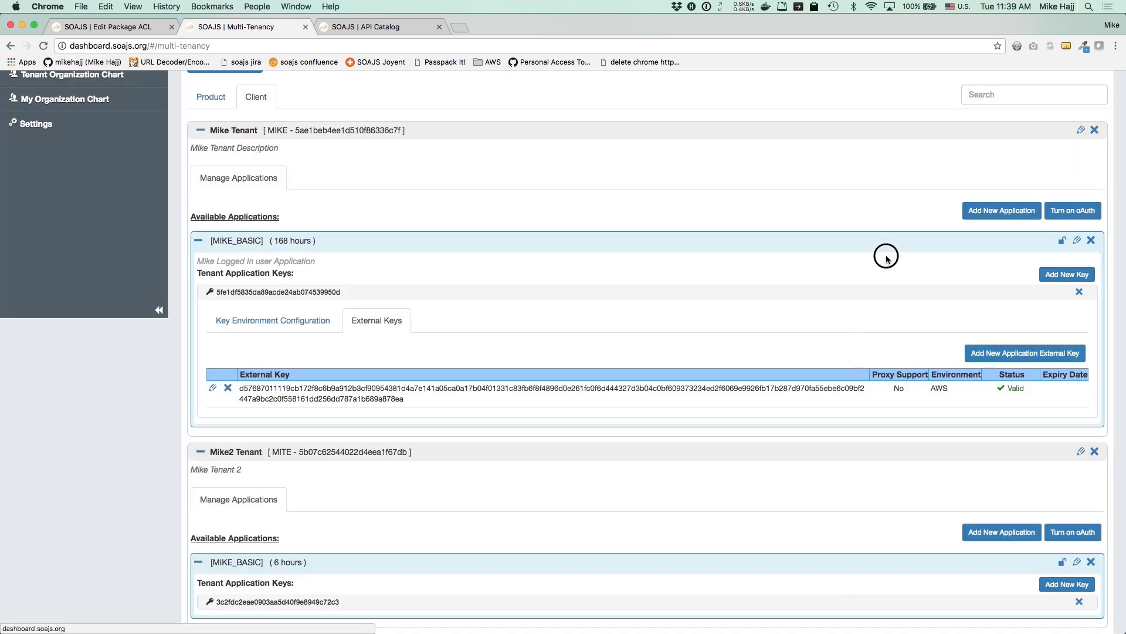
pyautogui.click(1075, 208)
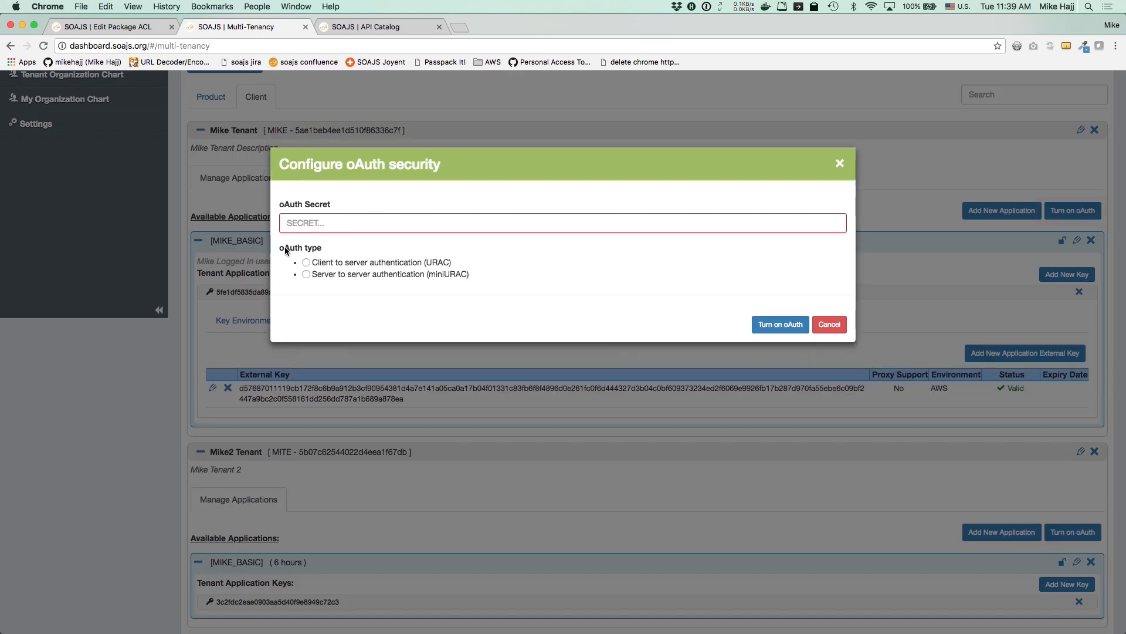
pyautogui.click(829, 324)
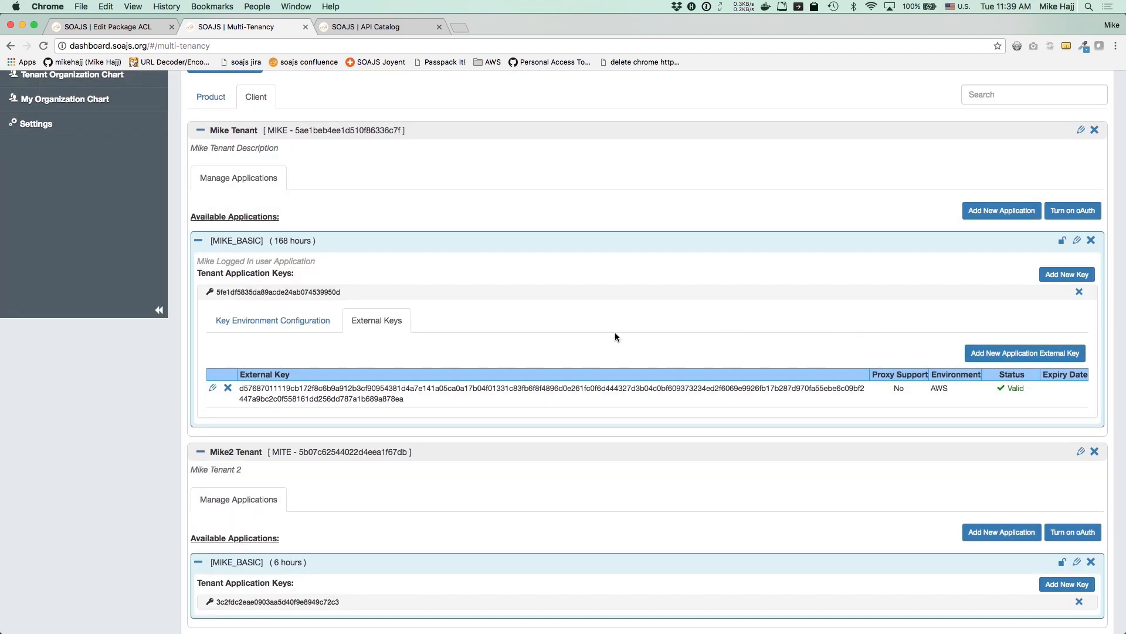
pyautogui.click(229, 320)
# Review the first key's aws configuration pointing demopoc to memsql with sqlusers
pyautogui.scroll(-2, 228, 320)
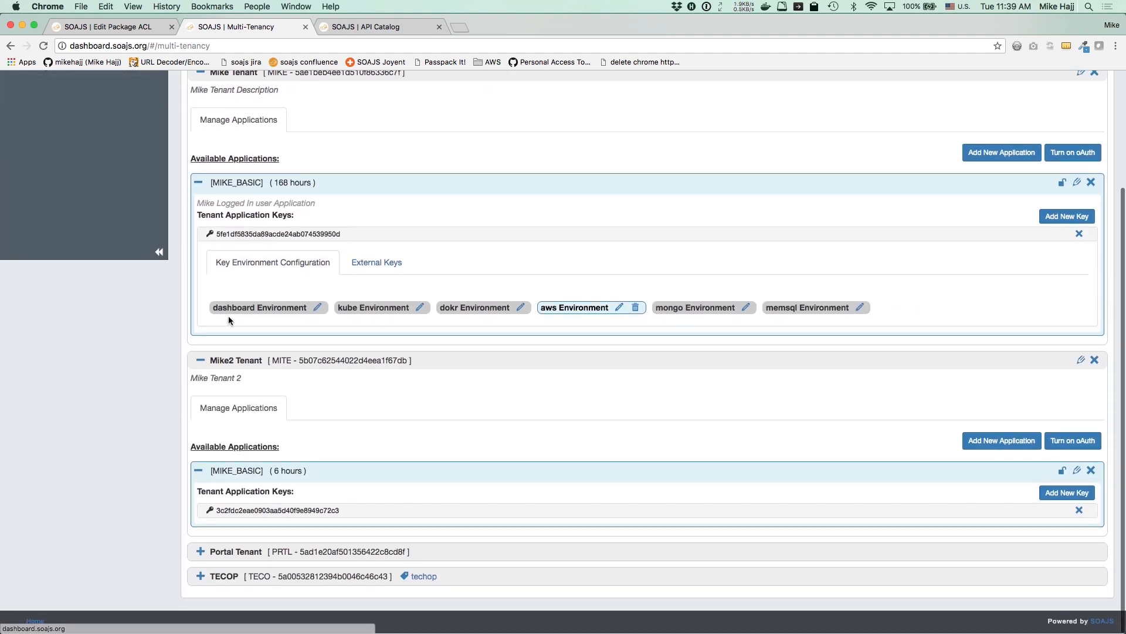
pyautogui.click(223, 513)
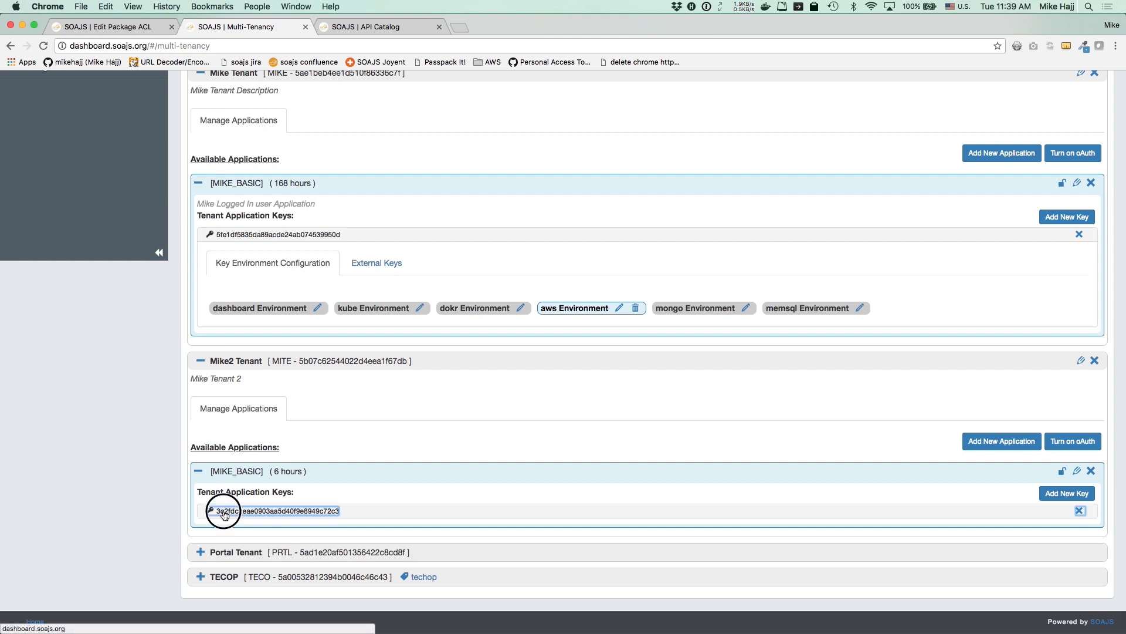
pyautogui.scroll(-3, 223, 511)
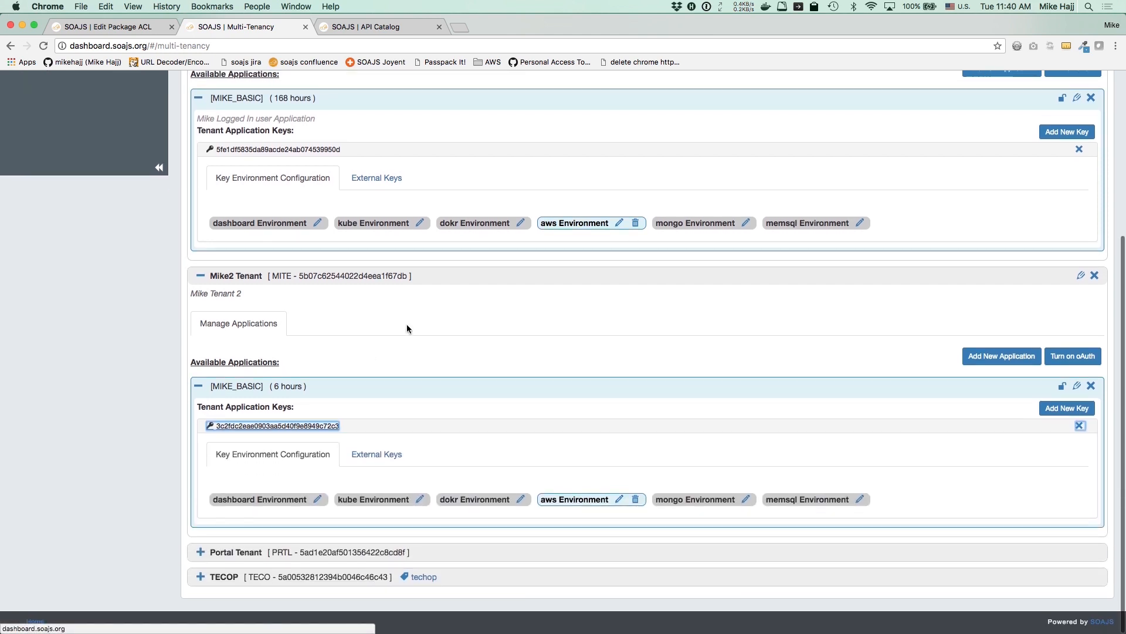
pyautogui.click(619, 224)
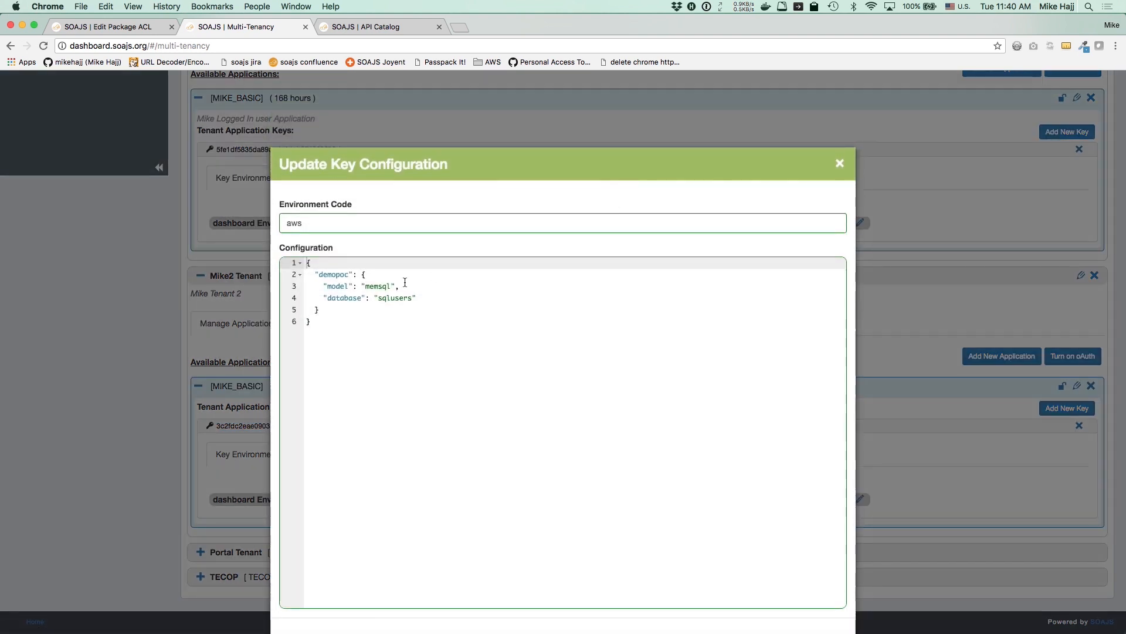
pyautogui.moveTo(322, 285); pyautogui.dragTo(402, 284)
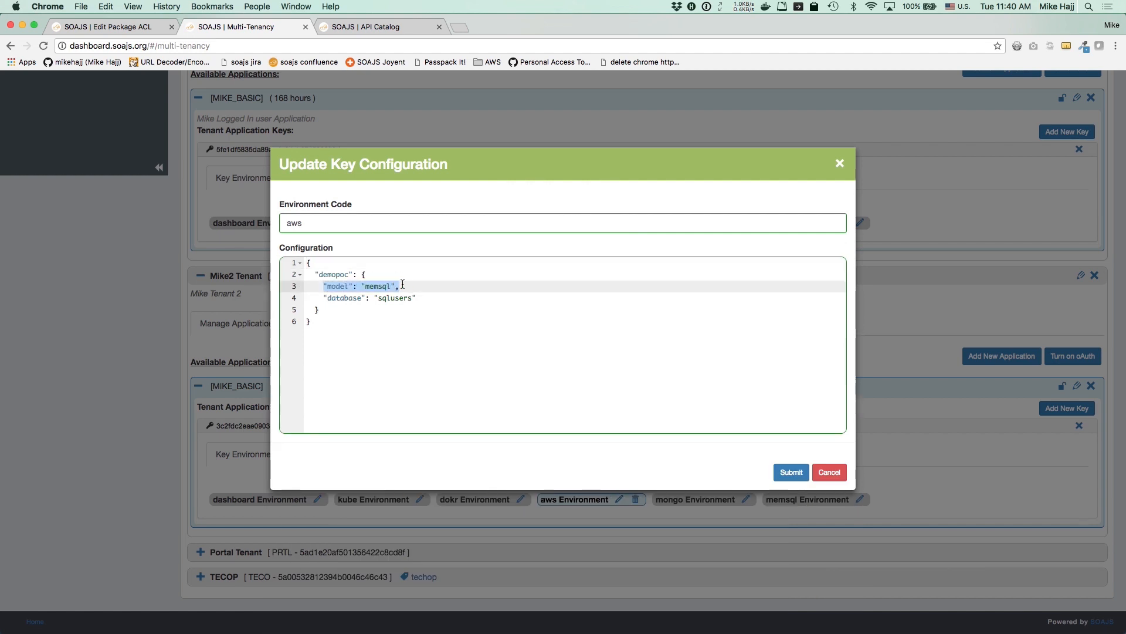
pyautogui.click(830, 472)
# Review the second key's aws configuration with demopoc on mongo/mongousers, closing it unchanged
pyautogui.click(619, 499)
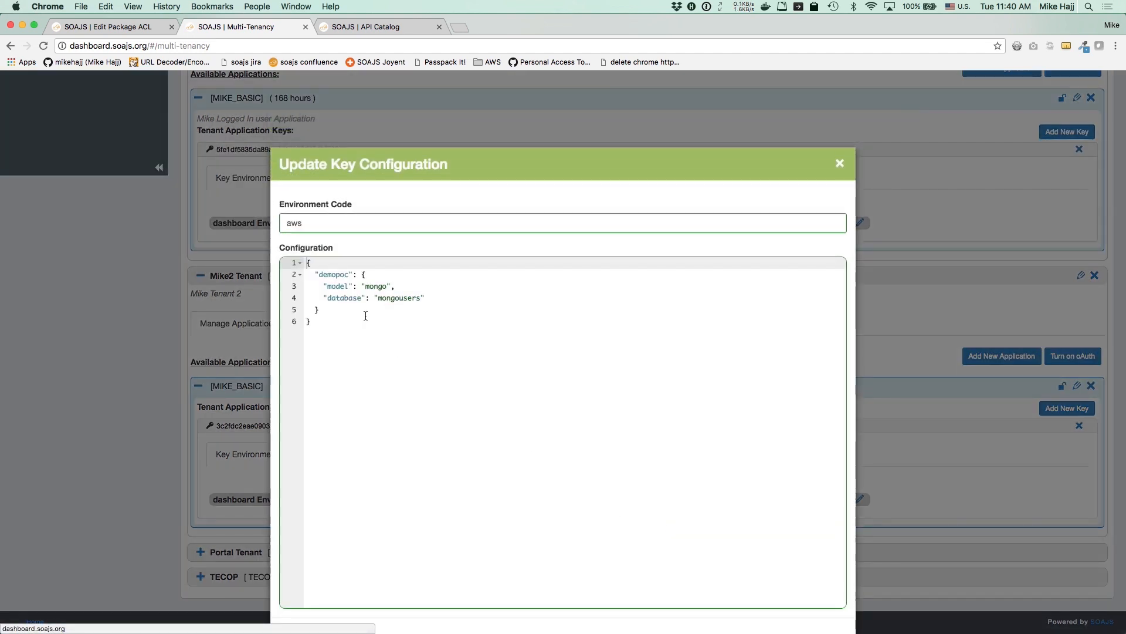
pyautogui.moveTo(323, 285); pyautogui.dragTo(398, 284)
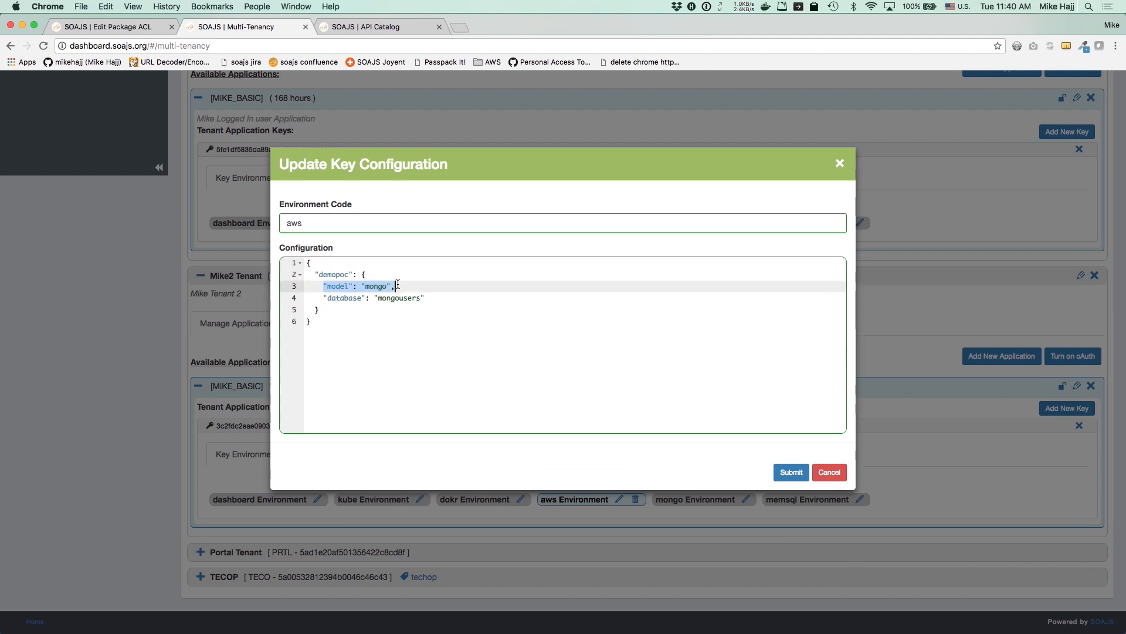
pyautogui.click(829, 472)
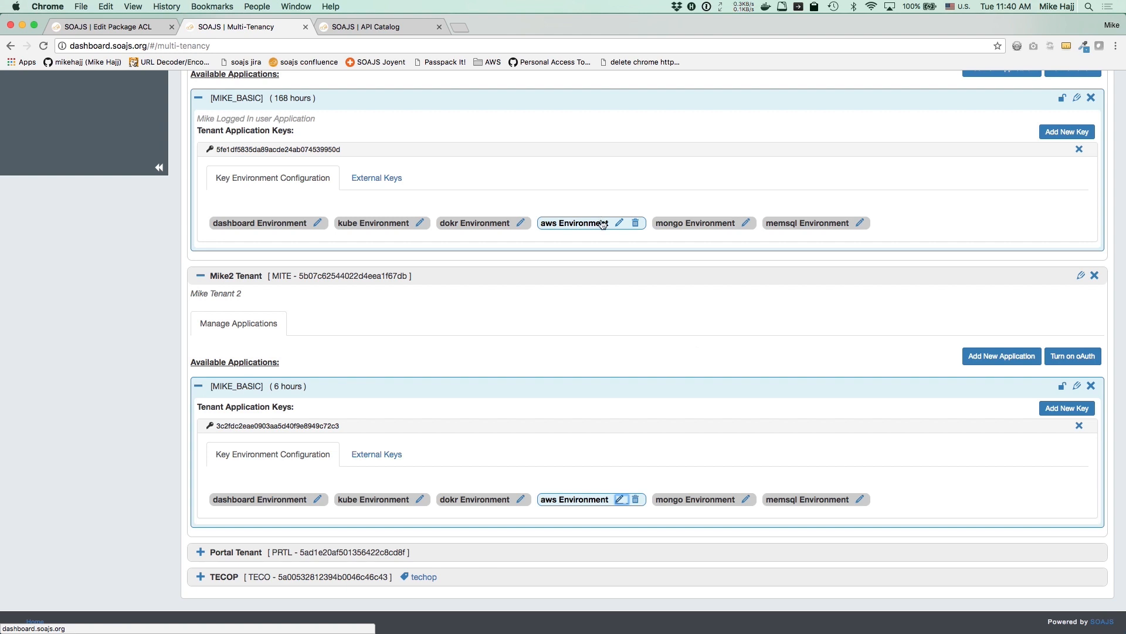
pyautogui.press('super+Tab')
pyautogui.click(261, 136)
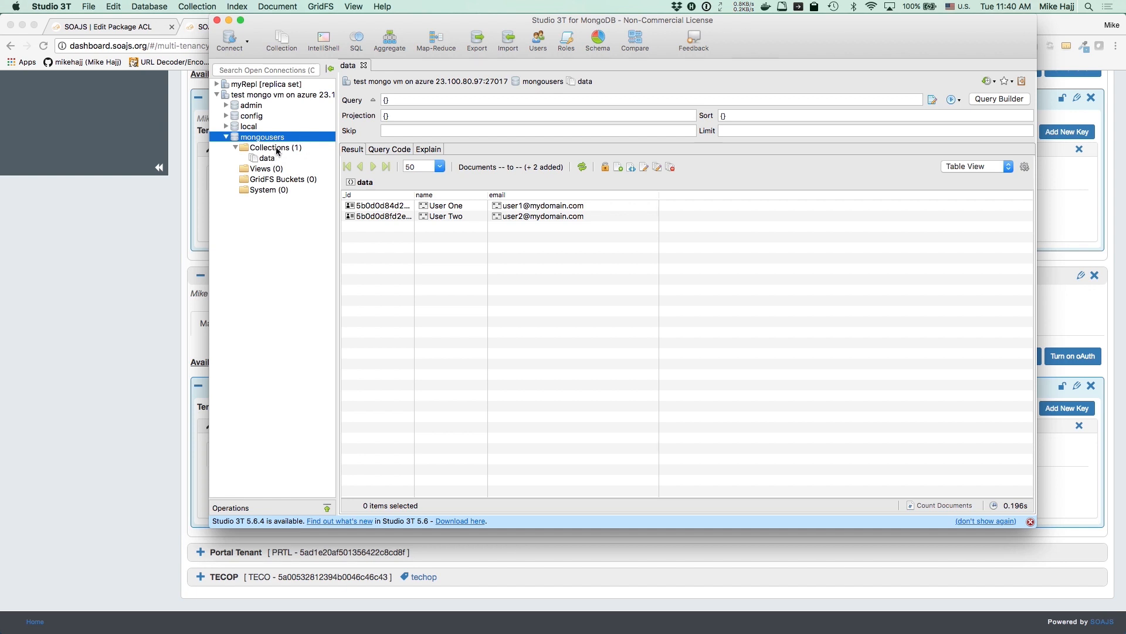
pyautogui.moveTo(350, 209)
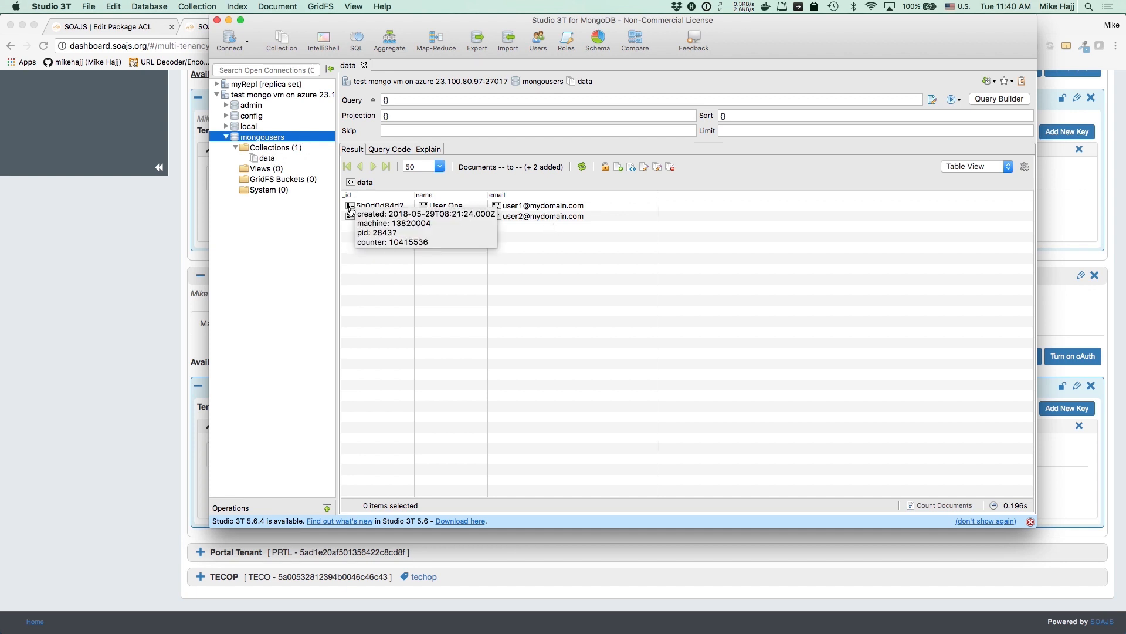
pyautogui.press('super+Tab')
pyautogui.moveTo(440, 189); pyautogui.dragTo(539, 262)
pyautogui.click(341, 263)
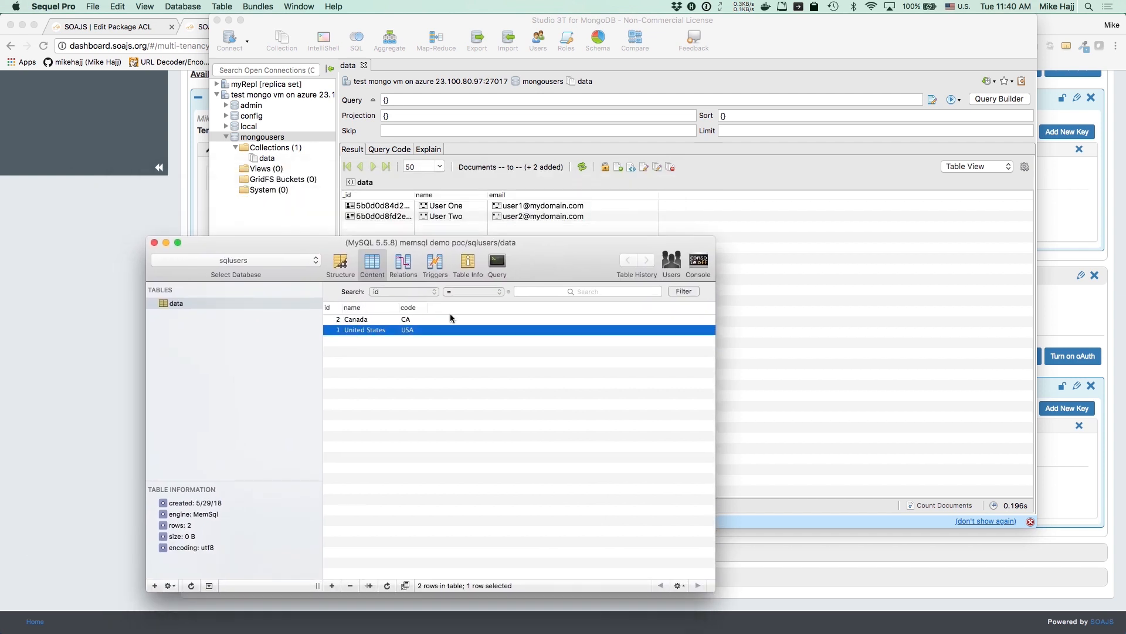
pyautogui.click(115, 280)
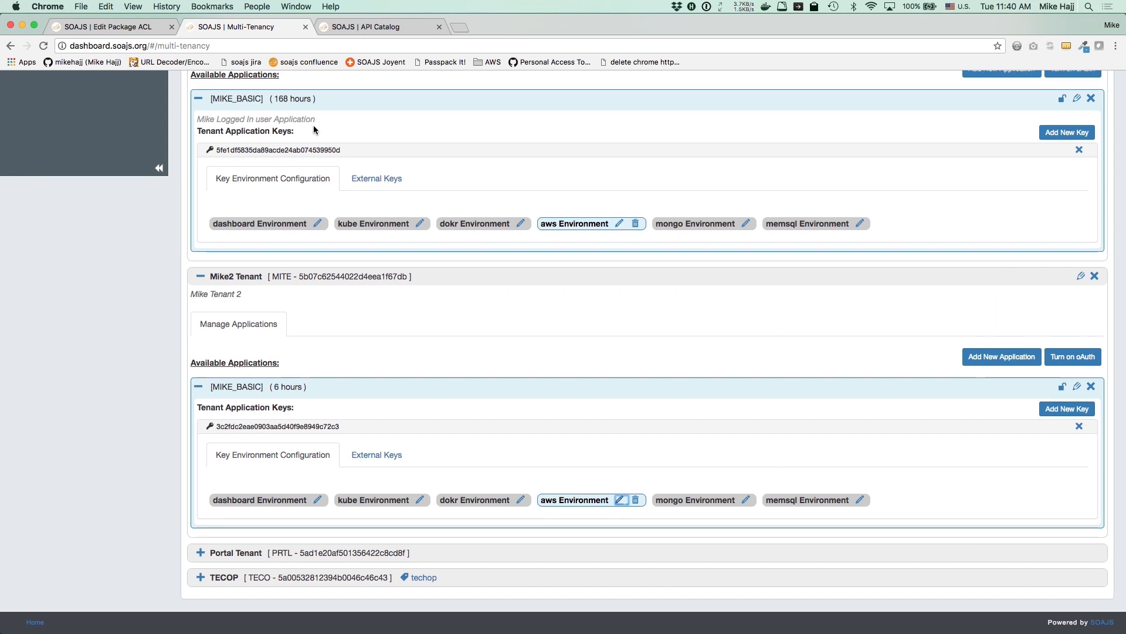
pyautogui.scroll(10, 314, 130)
# Open demopoc's API test page from Develop > API Catalog > Services
pyautogui.click(204, 85)
pyautogui.click(52, 165)
pyautogui.click(326, 156)
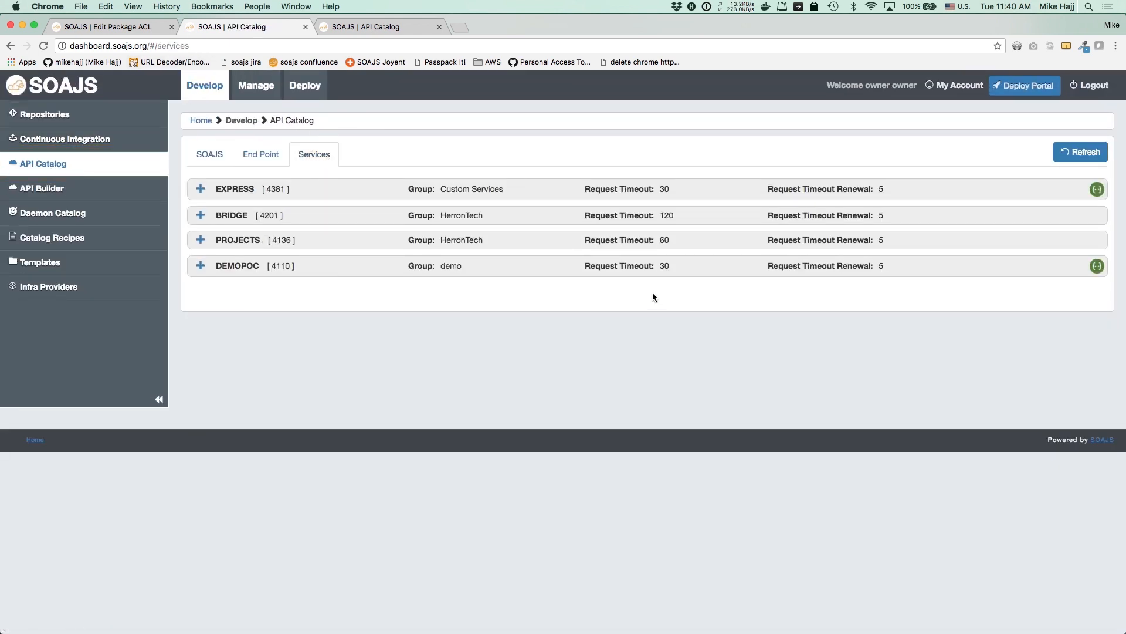
pyautogui.click(1097, 266)
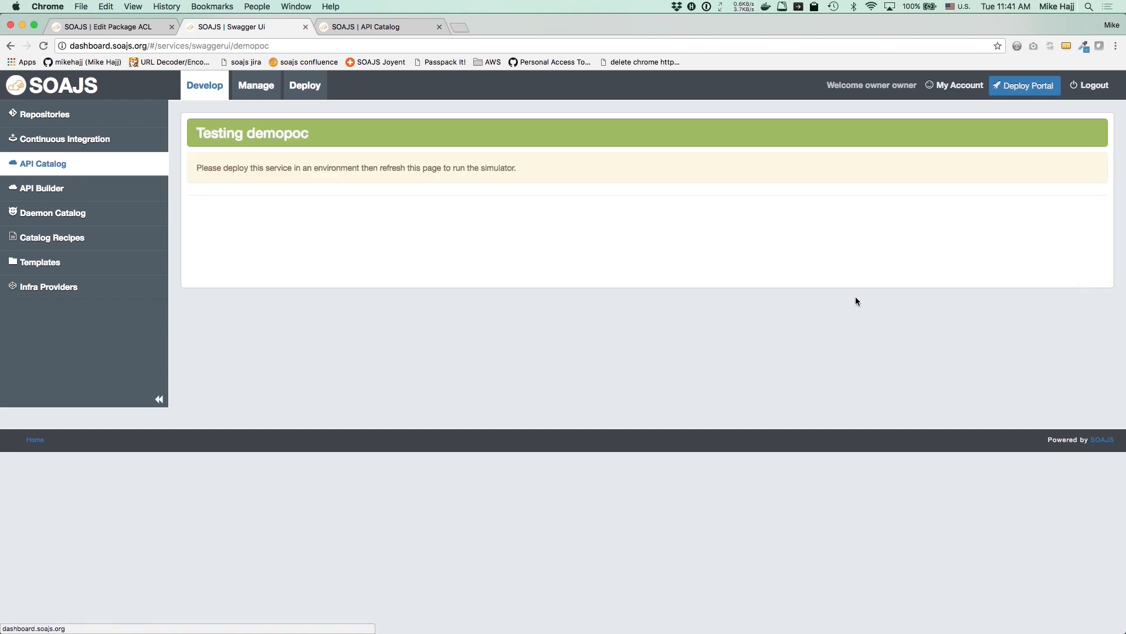
# Choose aws as the test environment and expand the general operations group
pyautogui.click(484, 170)
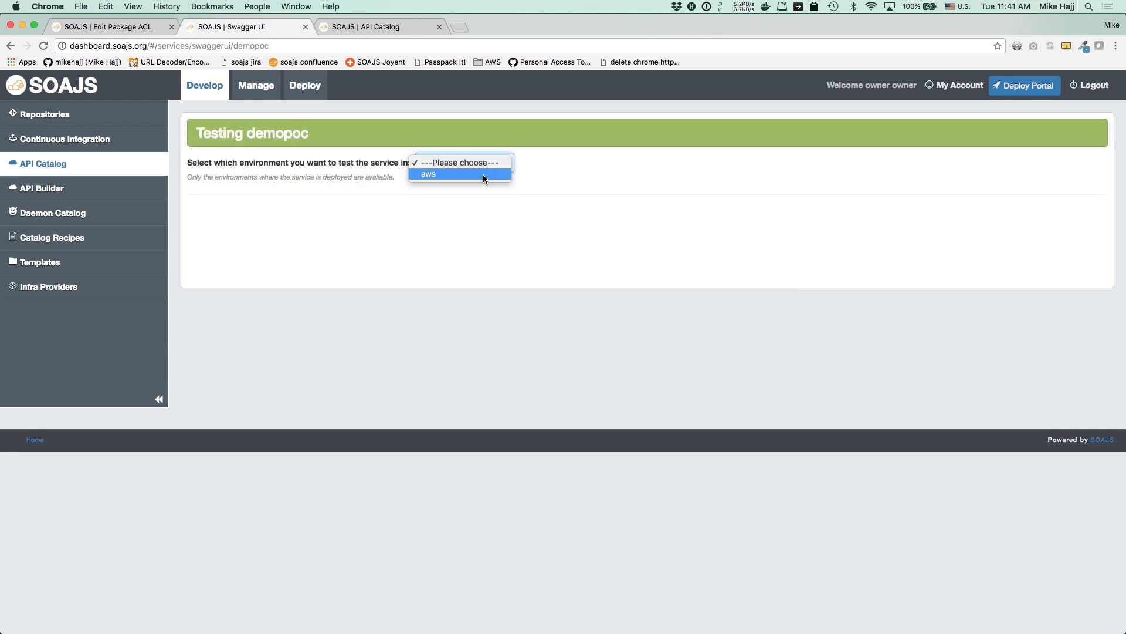
pyautogui.click(437, 174)
pyautogui.click(455, 191)
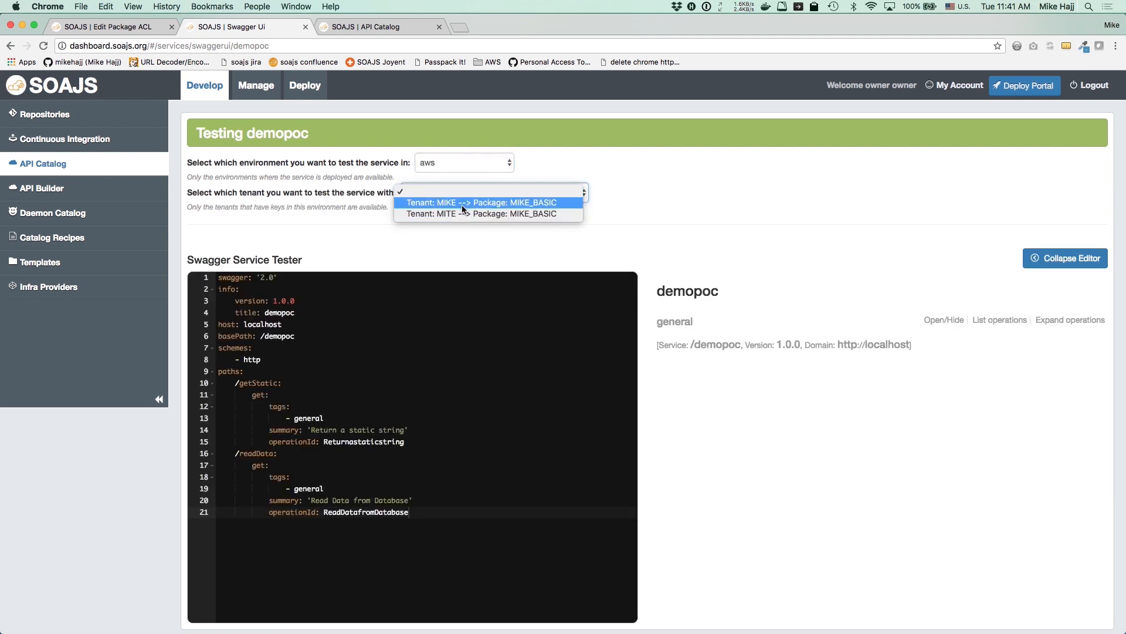
pyautogui.click(424, 254)
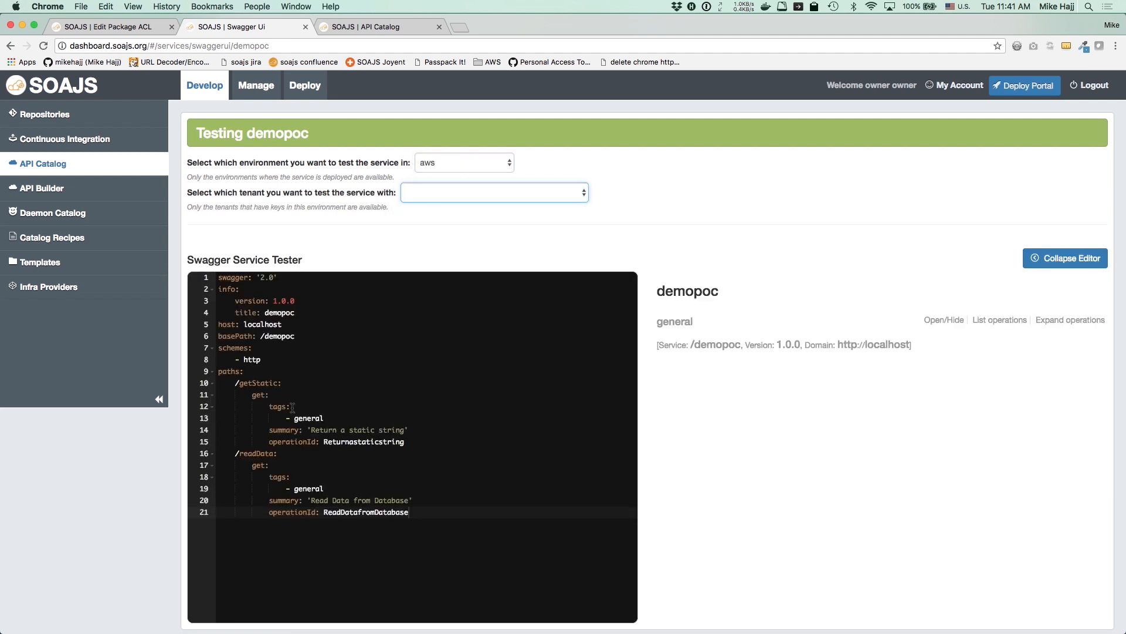
pyautogui.click(674, 321)
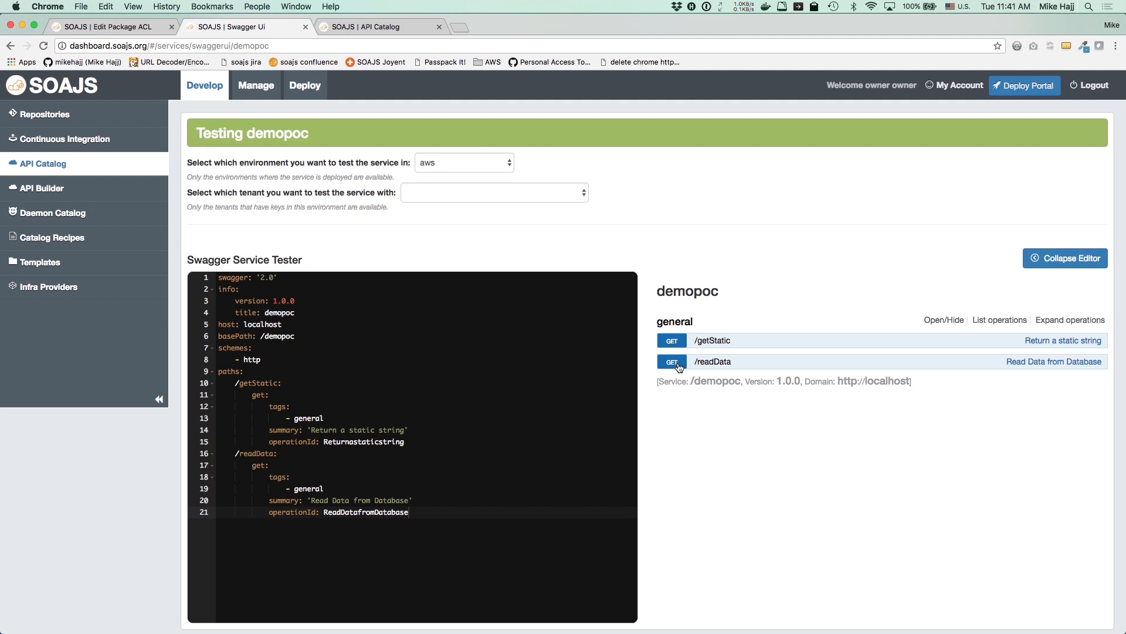
# Run GET /getStatic for tenant MITE, returning the Hello World demo greeting
pyautogui.click(1050, 258)
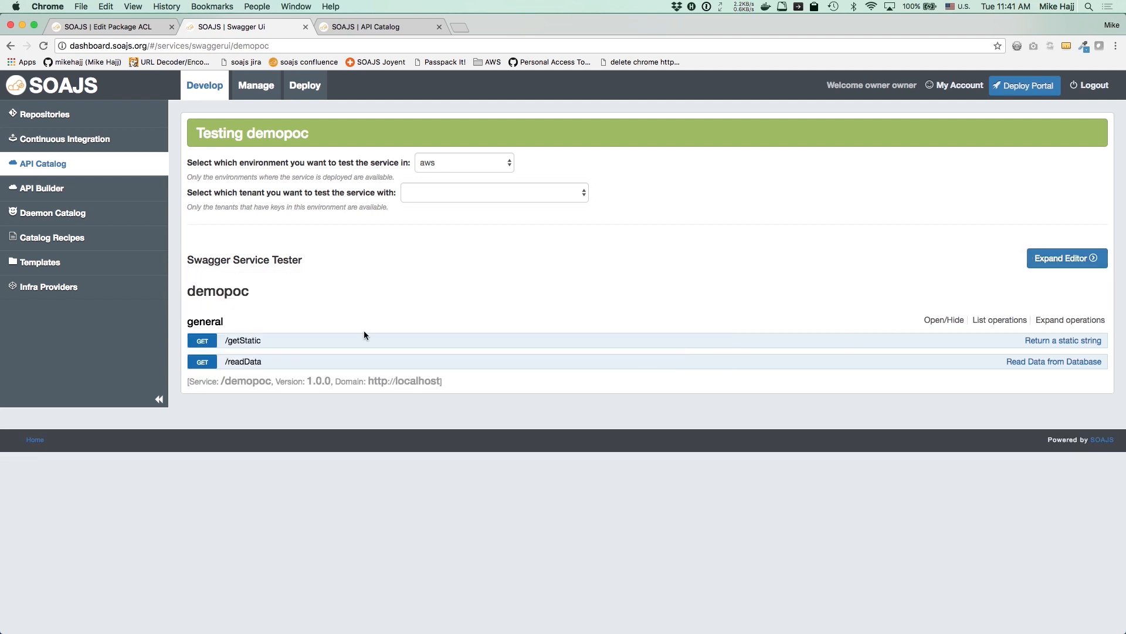
pyautogui.click(237, 341)
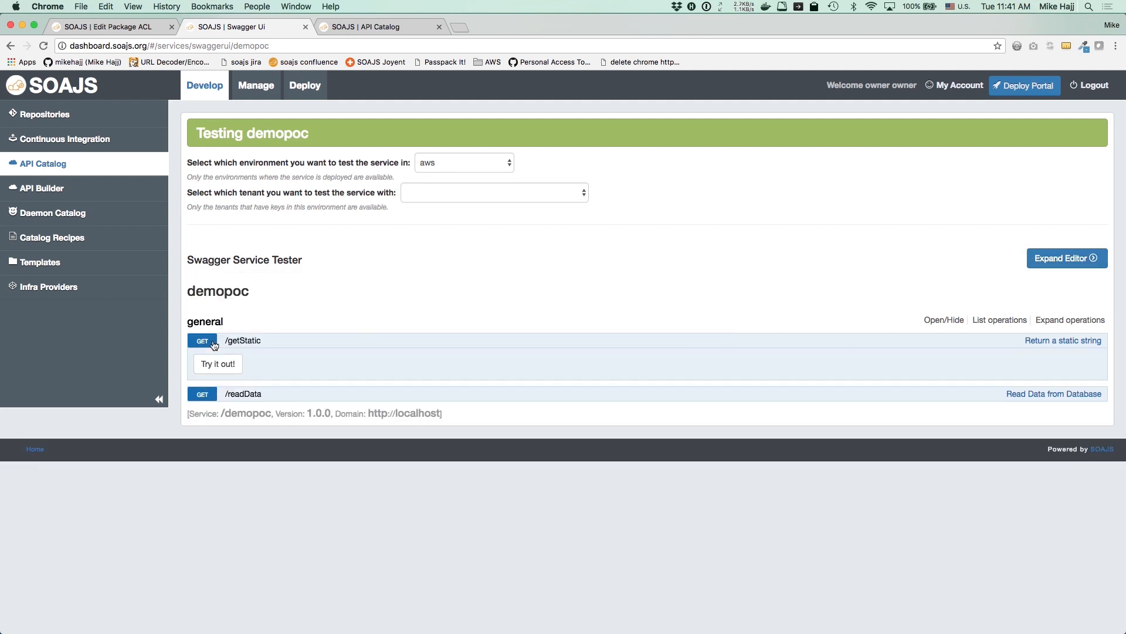
pyautogui.click(467, 205)
pyautogui.click(469, 212)
pyautogui.click(211, 366)
pyautogui.moveTo(203, 456); pyautogui.dragTo(386, 458)
# Rerun /getStatic with the first tenant, getting error 159, then expand /readData
pyautogui.click(474, 192)
pyautogui.click(474, 170)
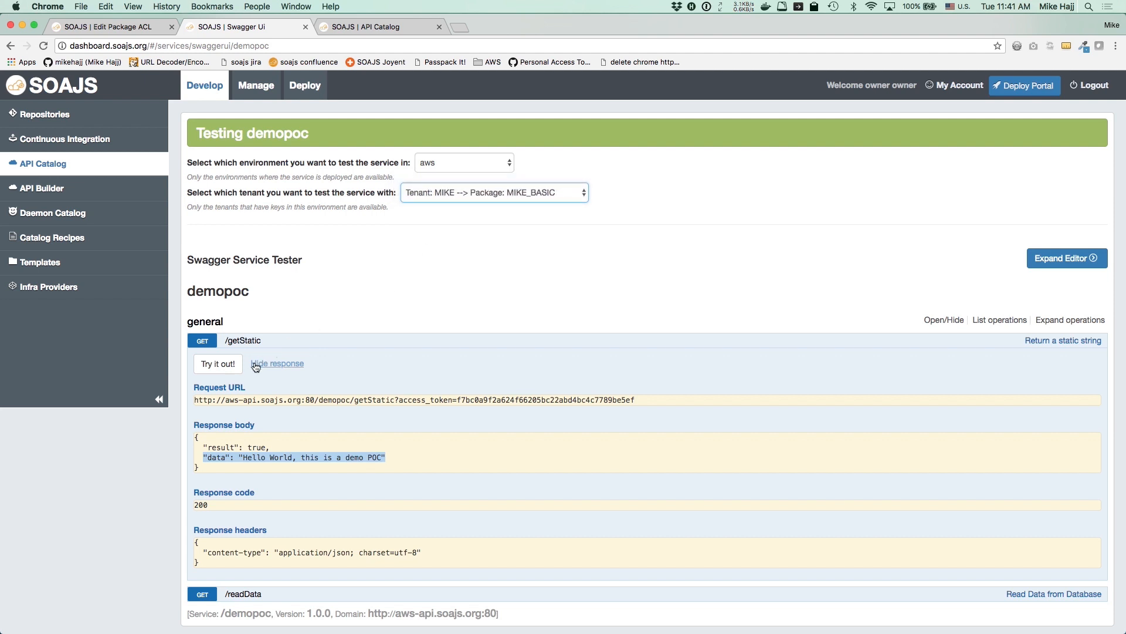
pyautogui.click(216, 364)
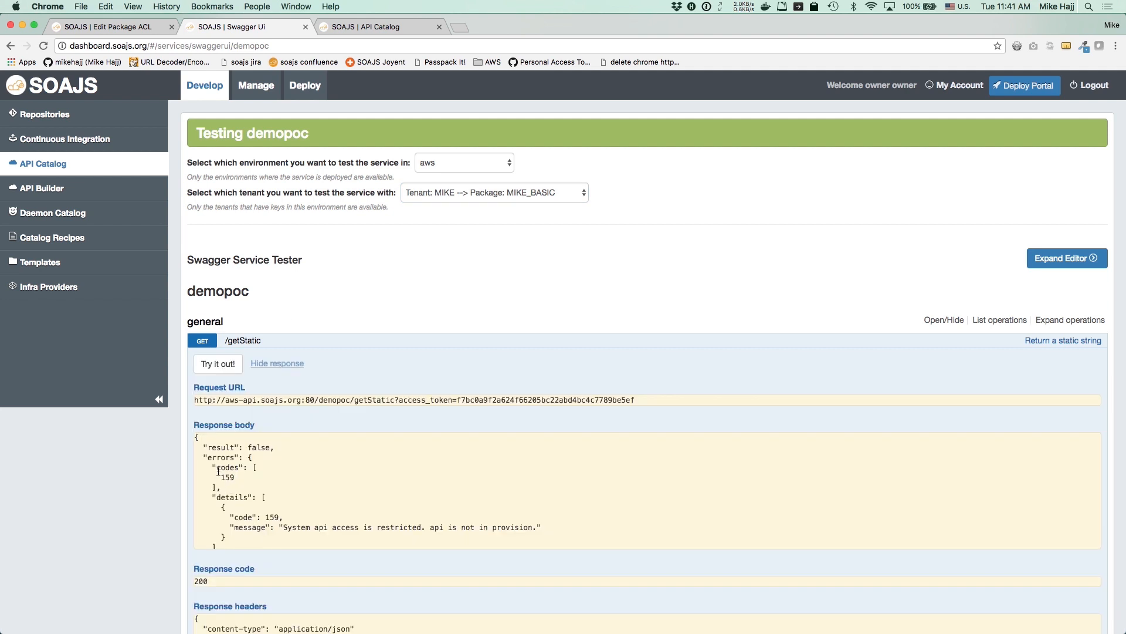
pyautogui.moveTo(217, 477); pyautogui.dragTo(246, 480)
pyautogui.moveTo(283, 528); pyautogui.dragTo(405, 530)
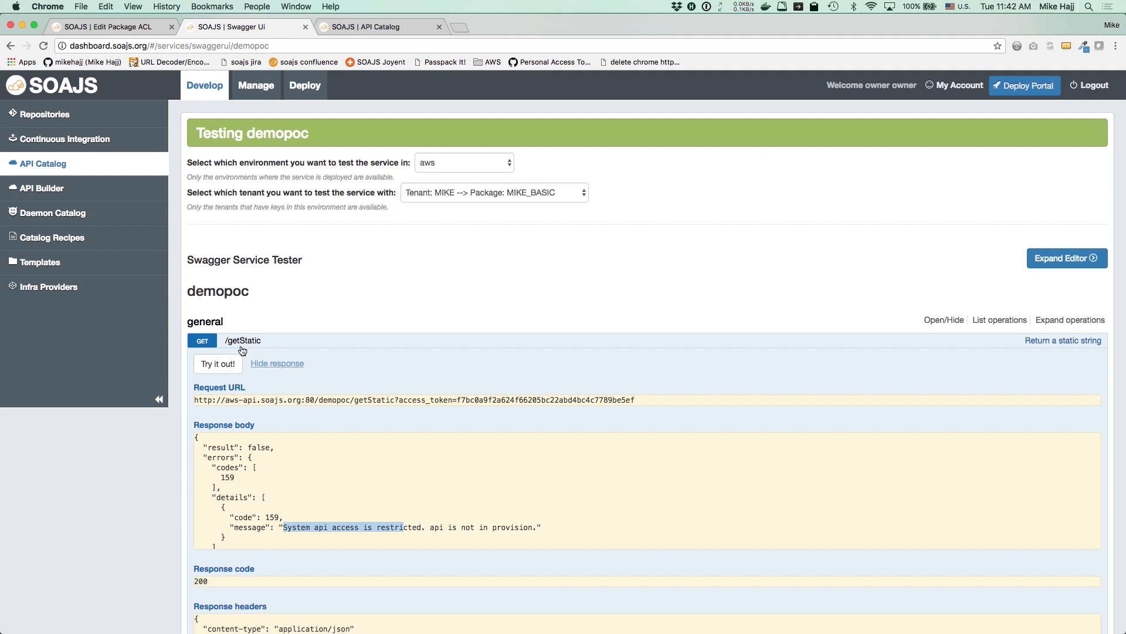
pyautogui.click(202, 341)
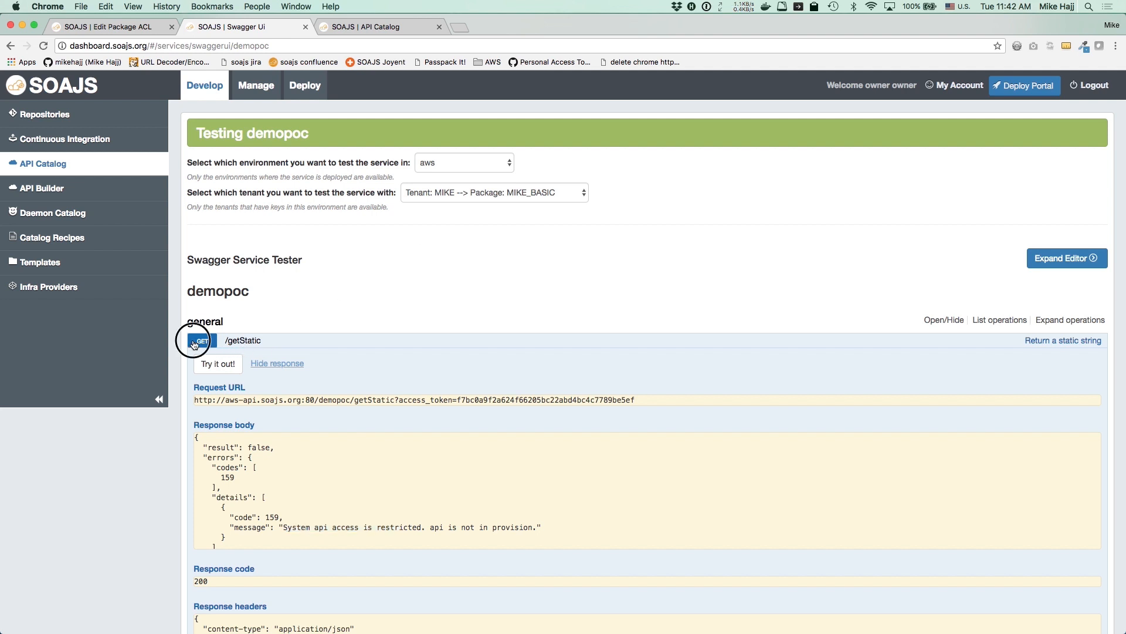
pyautogui.click(202, 366)
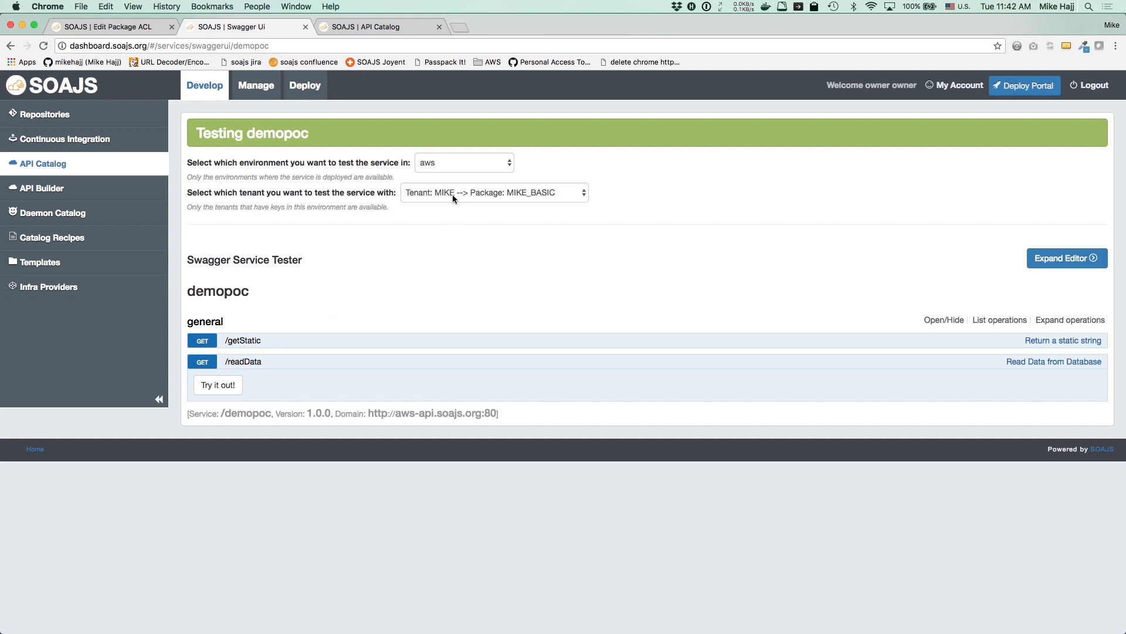
# Run /readData for the first tenant and compare its Canada and United States rows with Sequel Pro
pyautogui.click(468, 193)
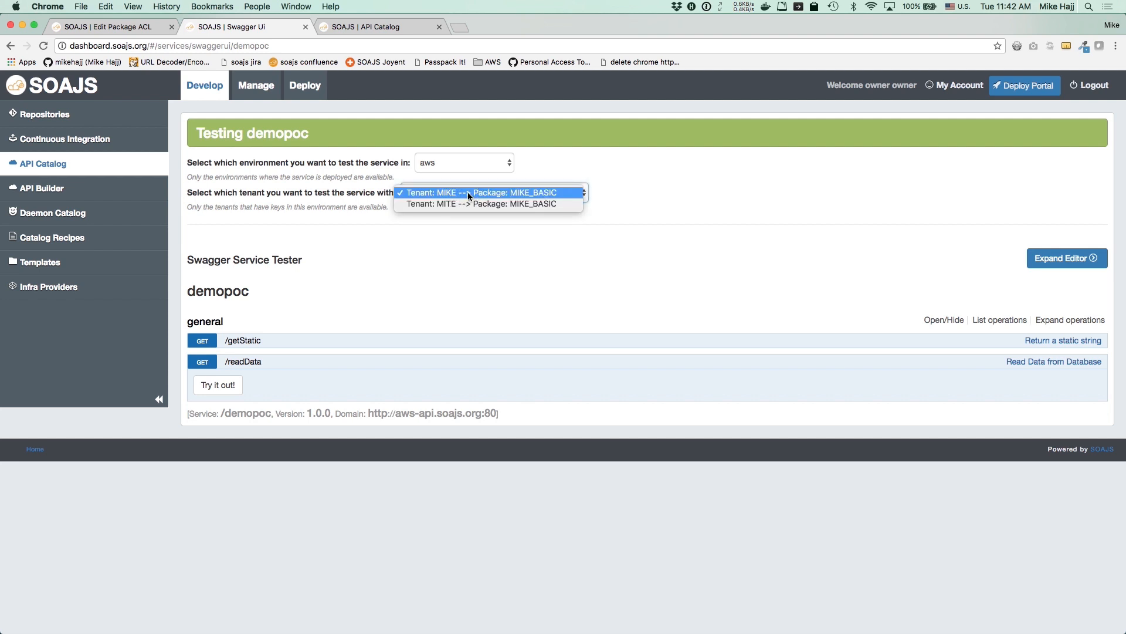
pyautogui.click(401, 276)
pyautogui.click(208, 385)
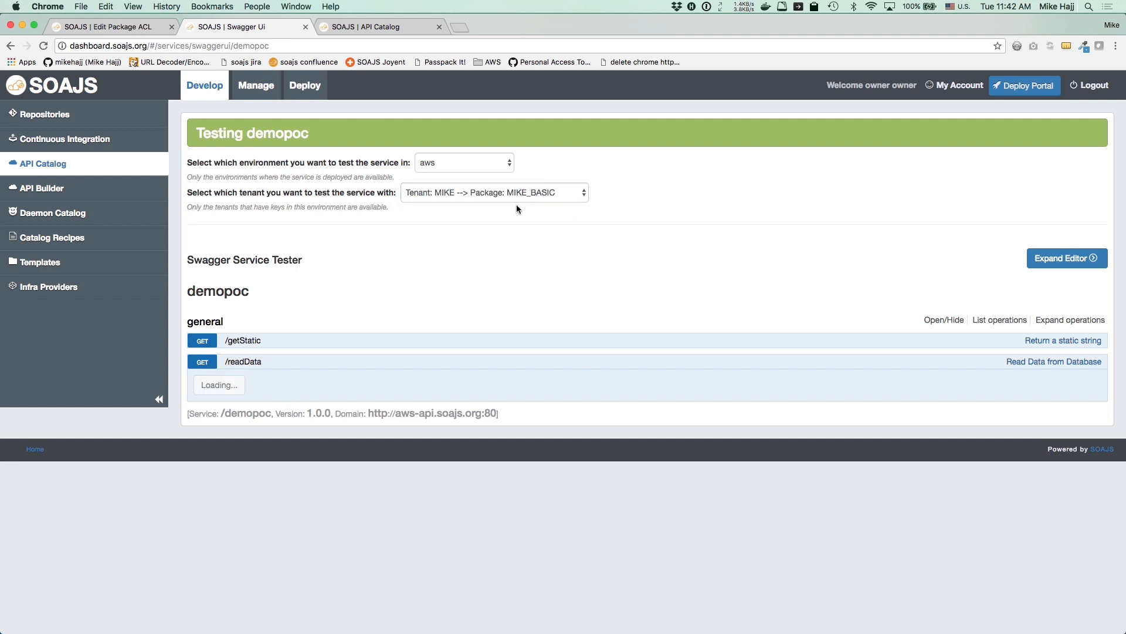
pyautogui.scroll(-3, 348, 521)
pyautogui.scroll(2, 316, 473)
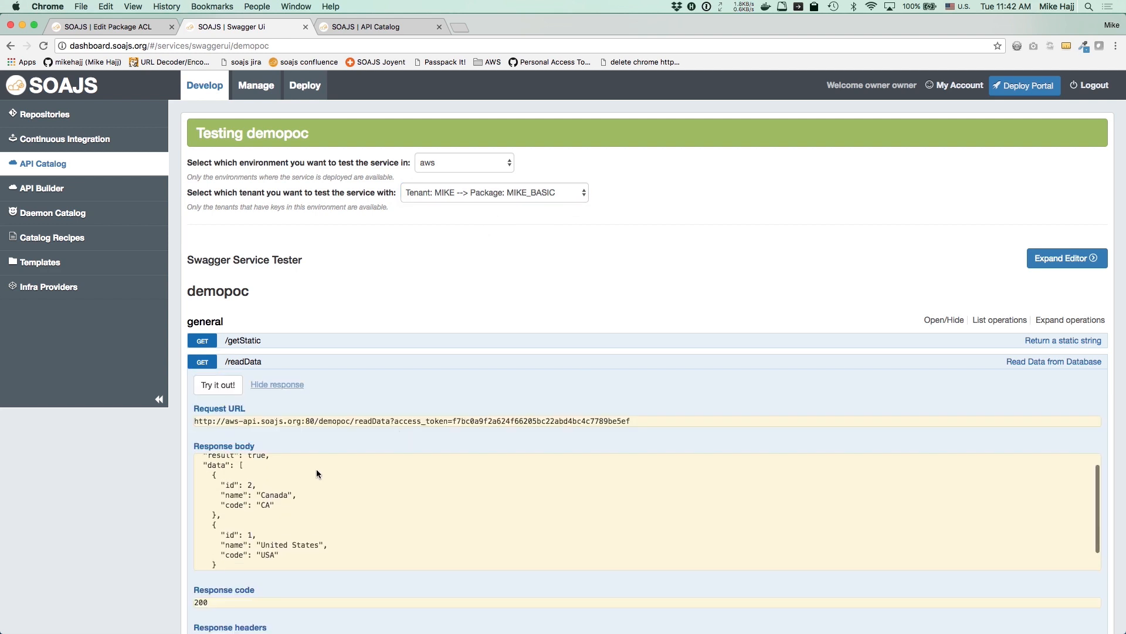
pyautogui.scroll(-1, 316, 470)
pyautogui.press('super+Tab')
pyautogui.moveTo(287, 237); pyautogui.dragTo(628, 234)
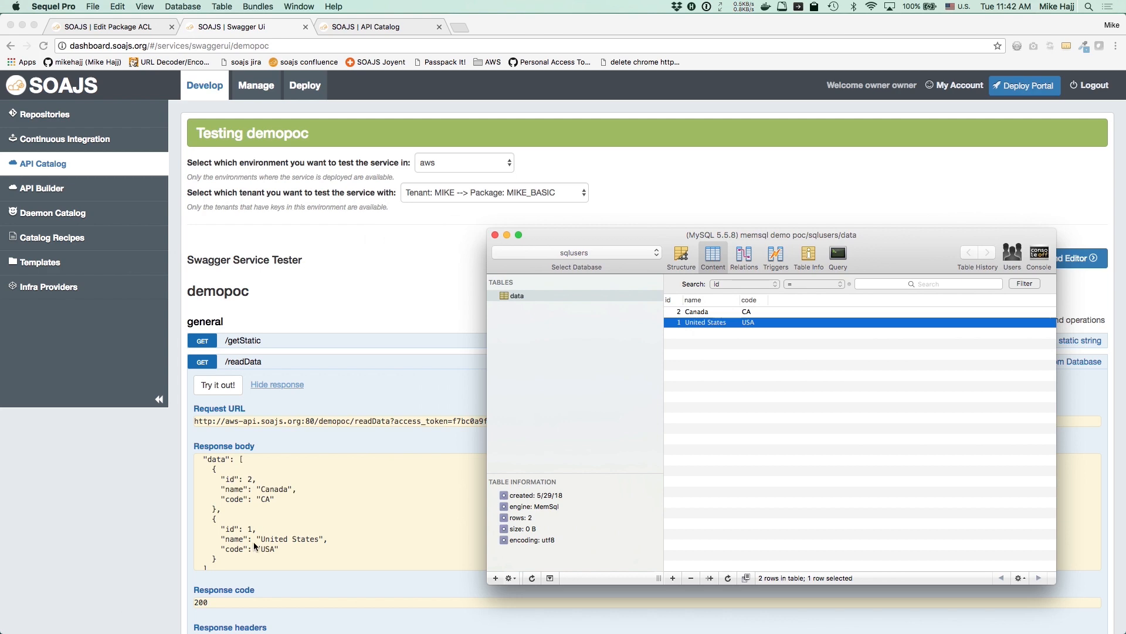
pyautogui.click(439, 284)
# Rerun /readData for tenant MITE and compare the User One and User Two records in Studio 3T
pyautogui.click(475, 193)
pyautogui.click(478, 205)
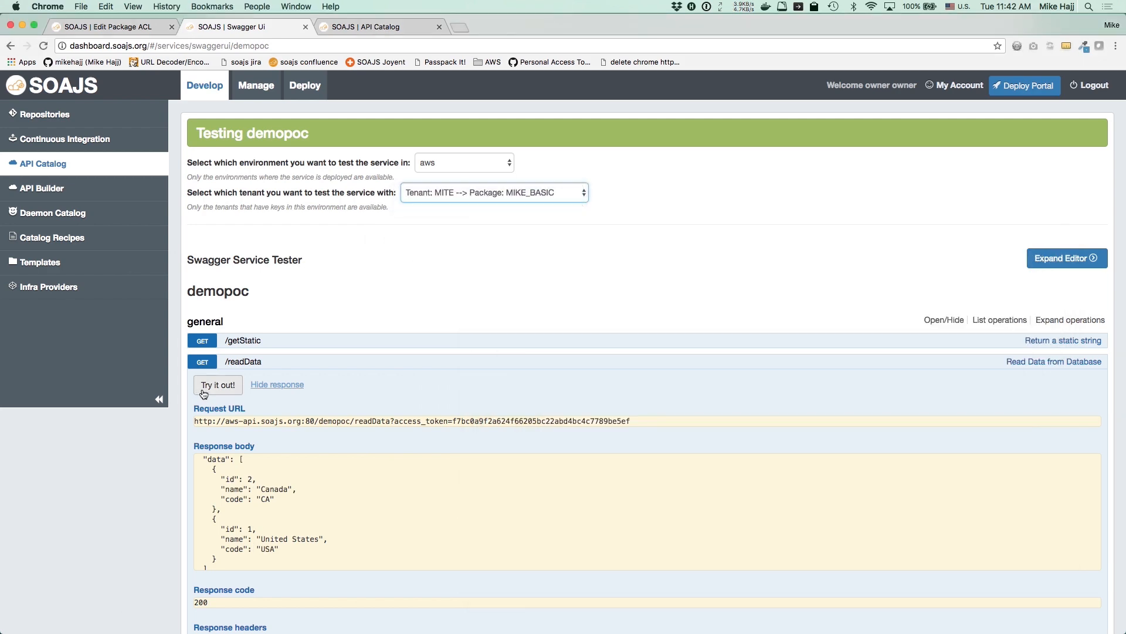
pyautogui.click(217, 385)
pyautogui.press('super+Tab')
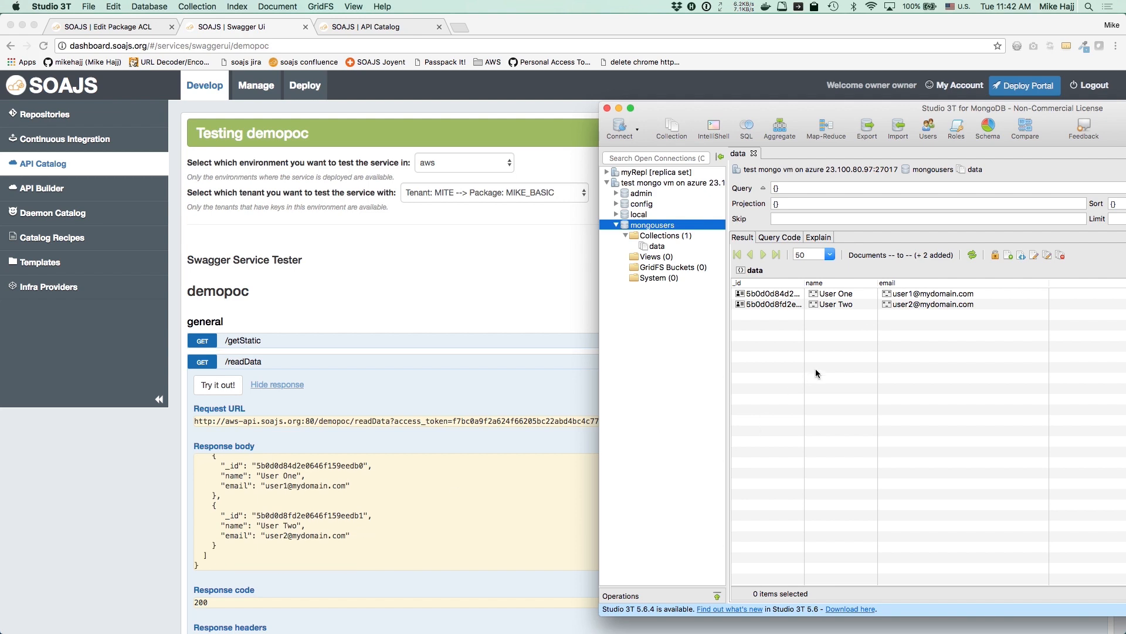
pyautogui.press('super+Tab')
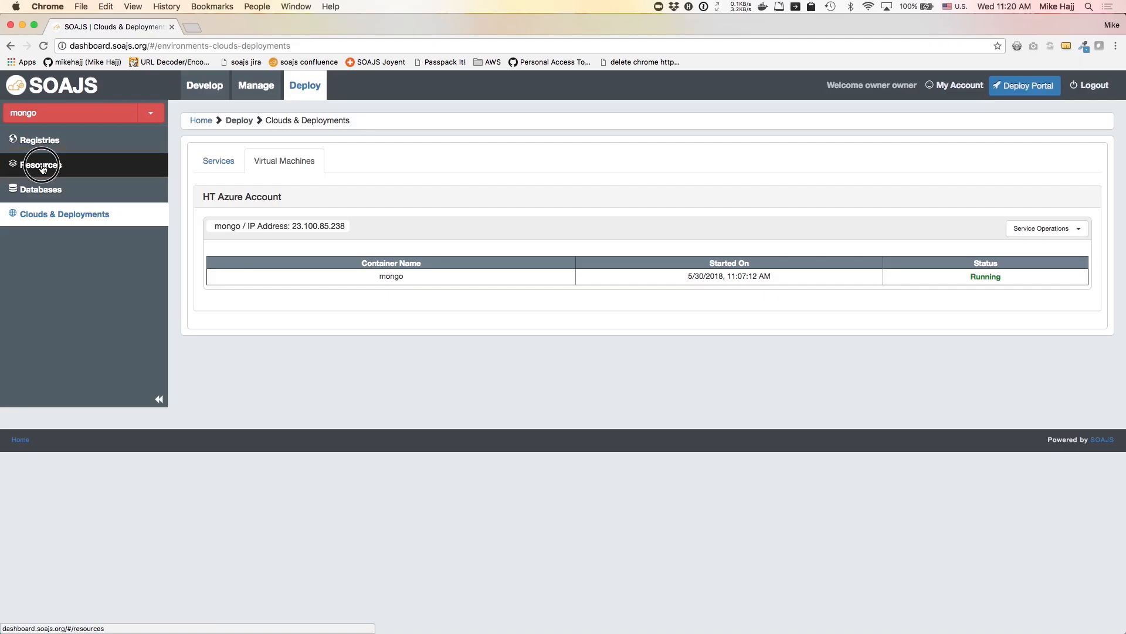
# Open the Deploy Resources page listing dash_cluster and mongo
pyautogui.click(41, 166)
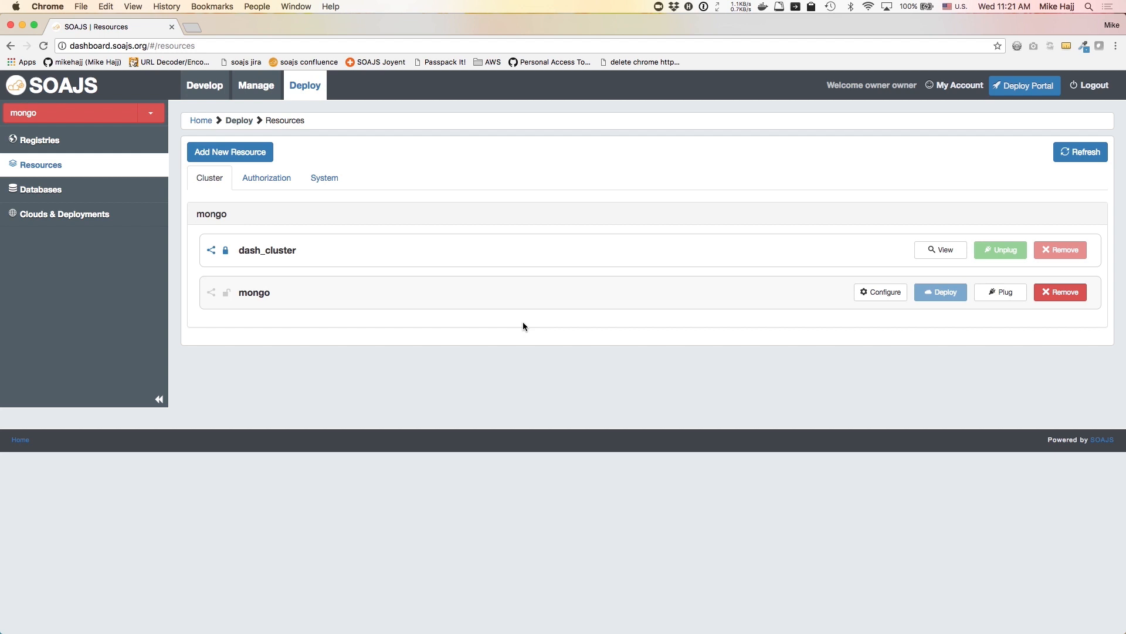
# Turn on Share Resource and Plug Resource for the mongo cluster and save it
pyautogui.click(879, 297)
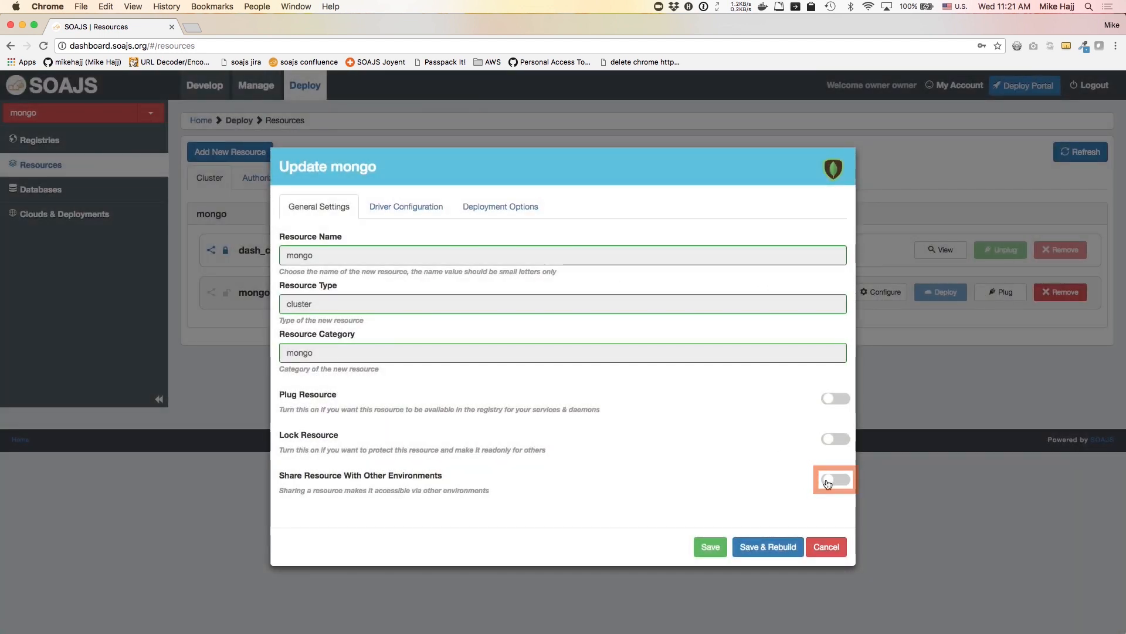
pyautogui.click(827, 482)
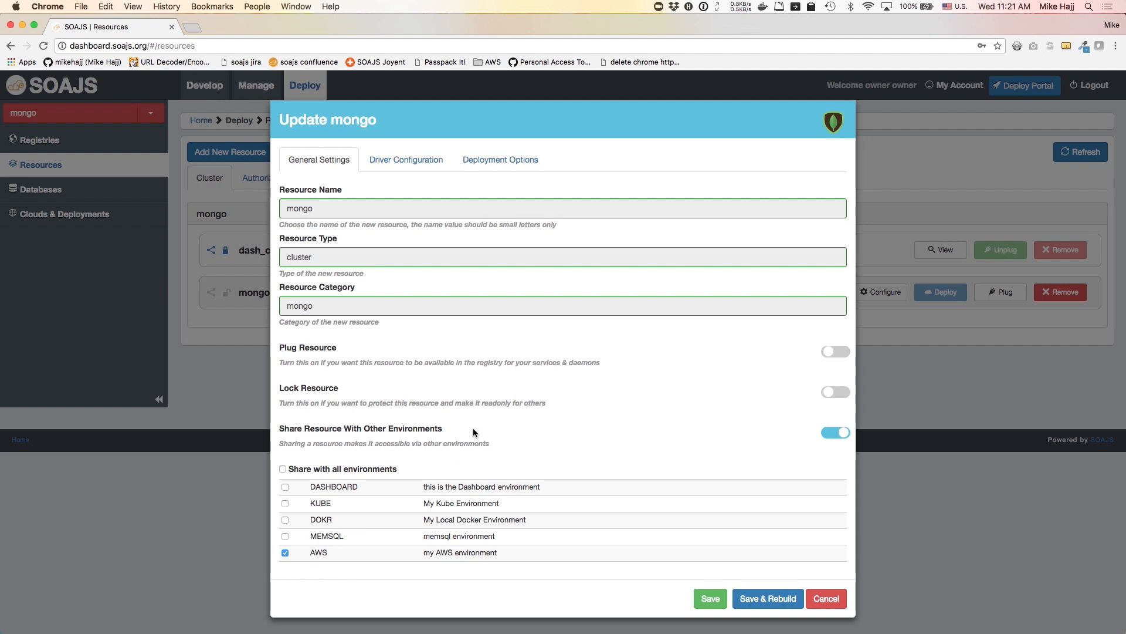
pyautogui.click(829, 352)
pyautogui.click(708, 598)
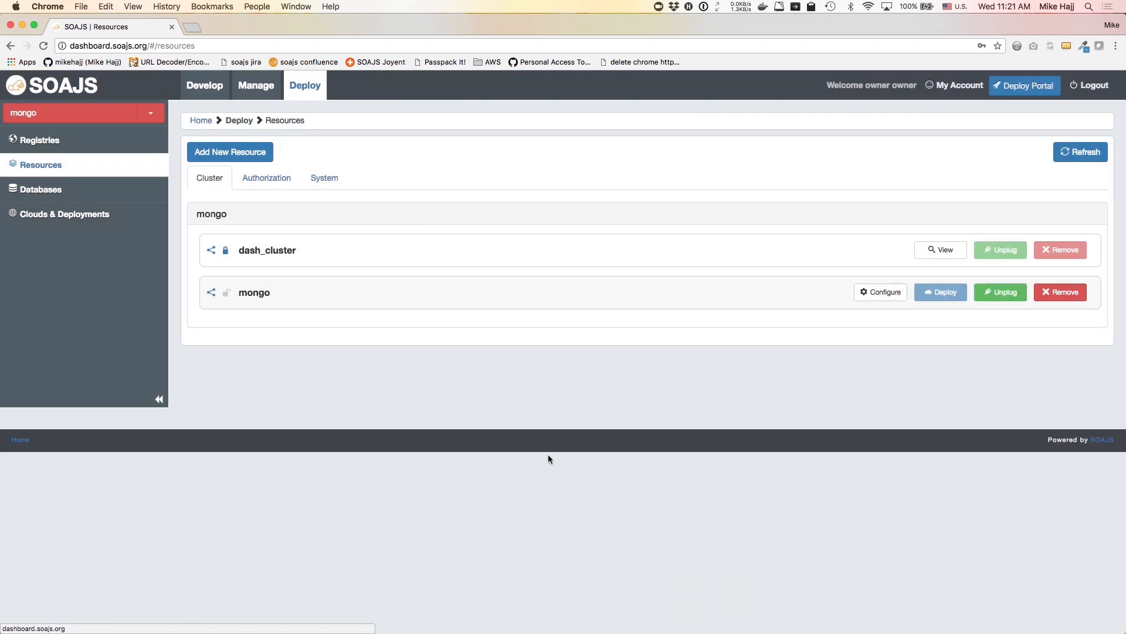
# Switch to the AWS environment and view mongo's driver settings and stored credentials
pyautogui.click(150, 113)
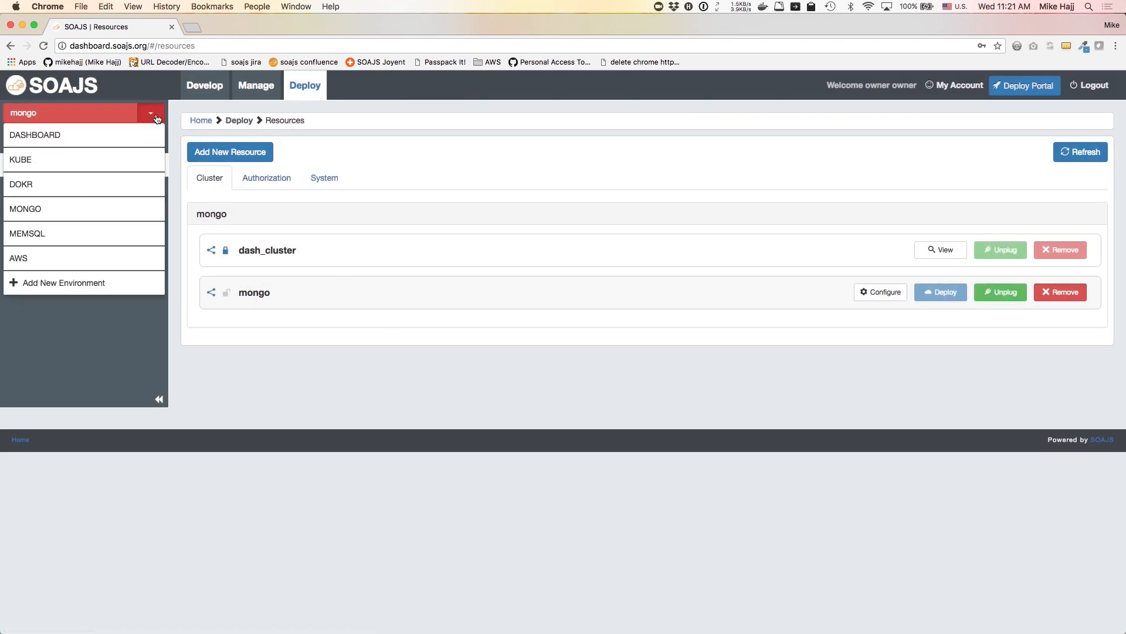
pyautogui.click(105, 257)
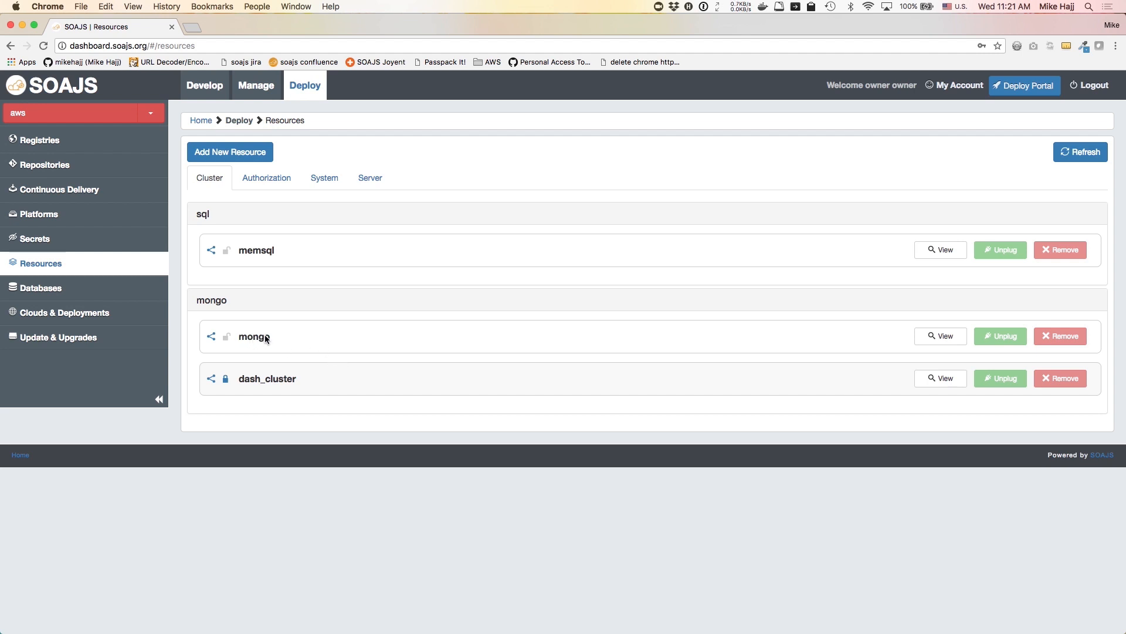
pyautogui.click(931, 338)
pyautogui.click(942, 338)
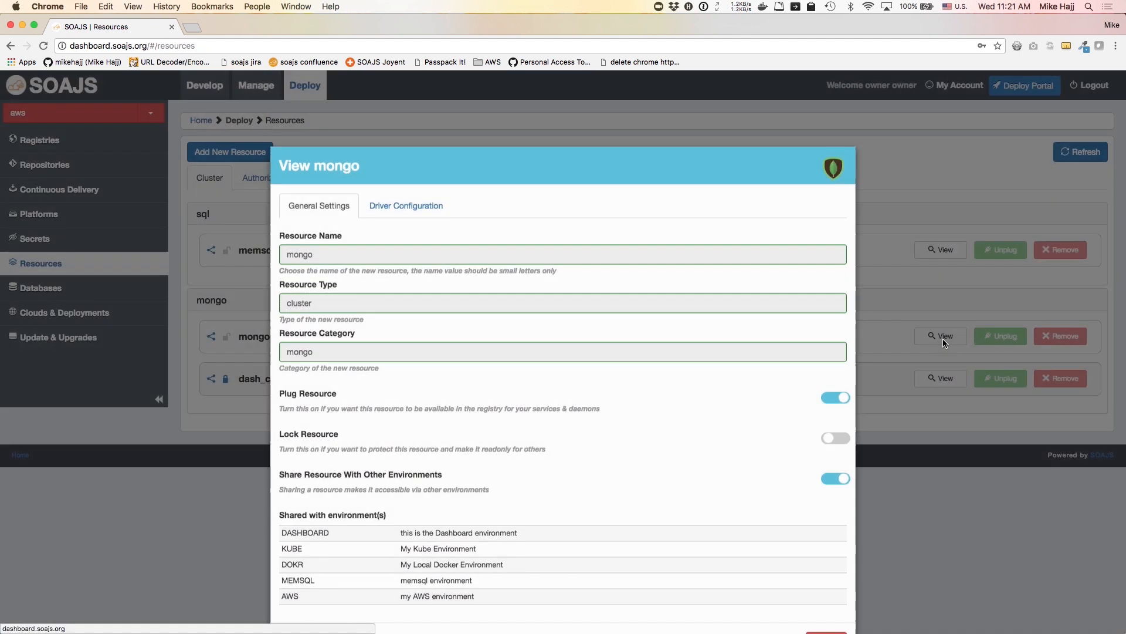
pyautogui.click(410, 211)
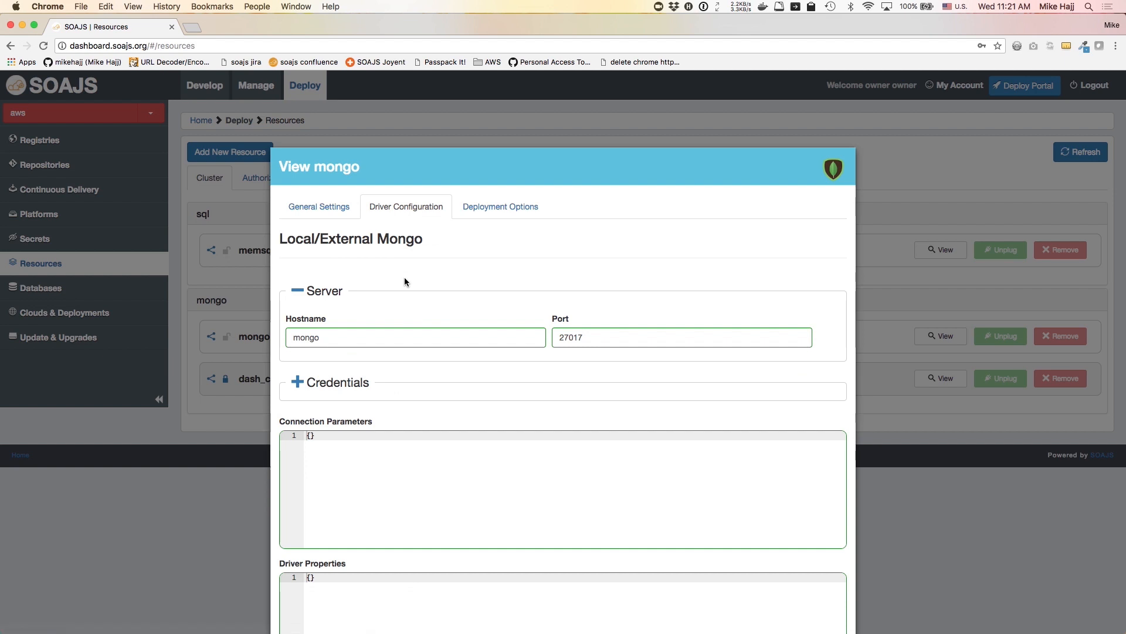
pyautogui.scroll(-3, 403, 277)
pyautogui.click(298, 258)
pyautogui.scroll(-4, 297, 259)
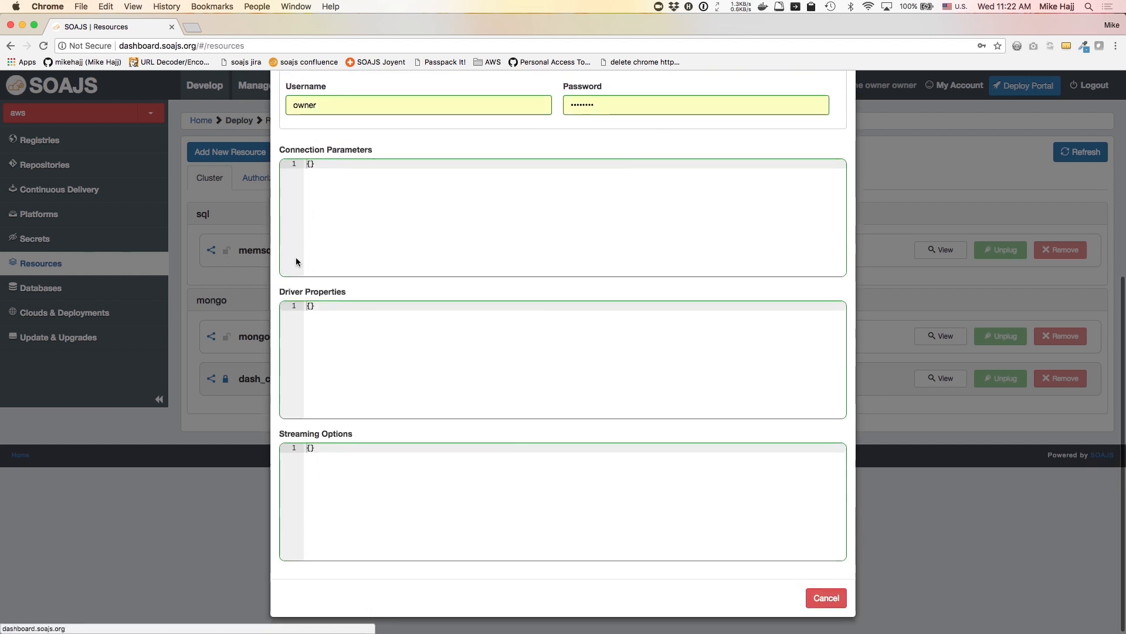
pyautogui.scroll(5, 305, 176)
pyautogui.click(312, 104)
pyautogui.click(228, 228)
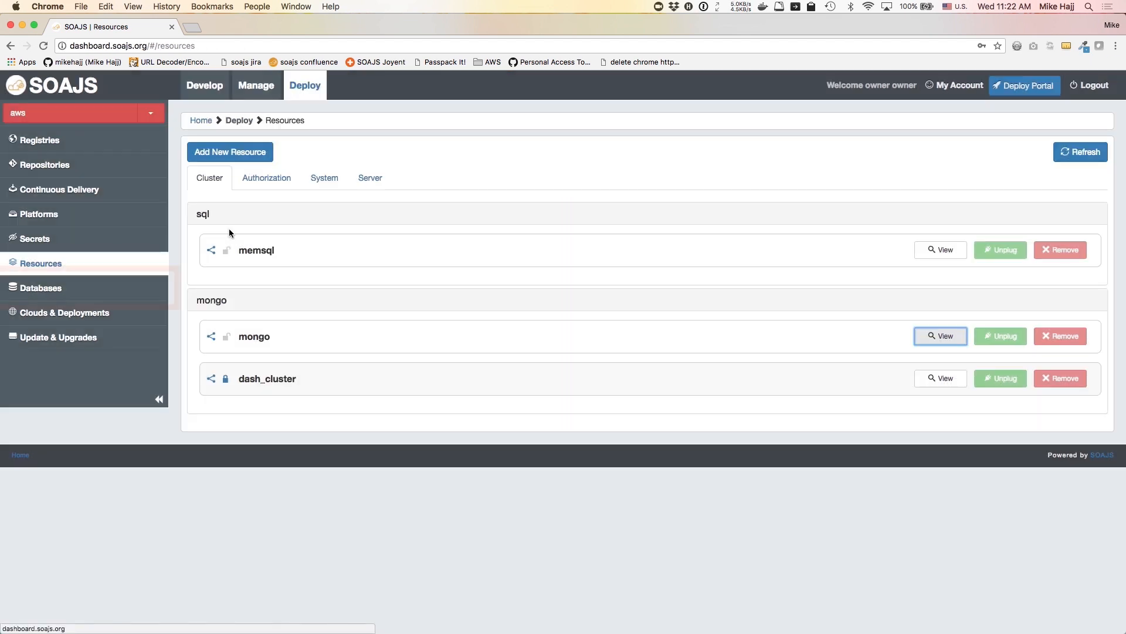
# Add a non-tenant-specific mongousers database on the mongo cluster, then go to Clouds & Deployments
pyautogui.click(16, 291)
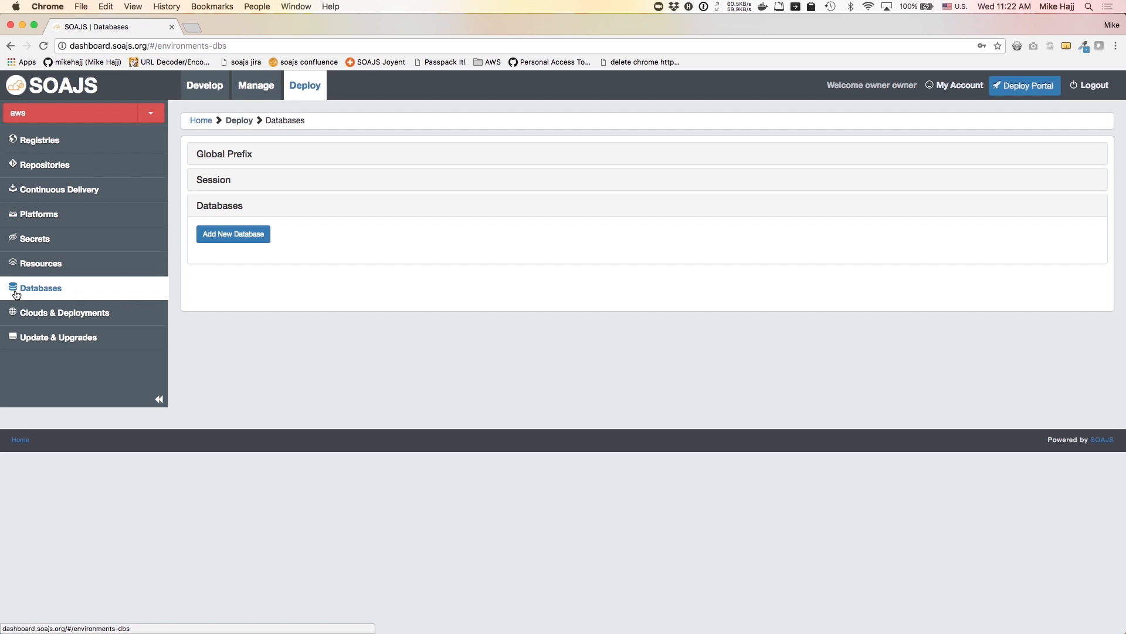
pyautogui.click(234, 234)
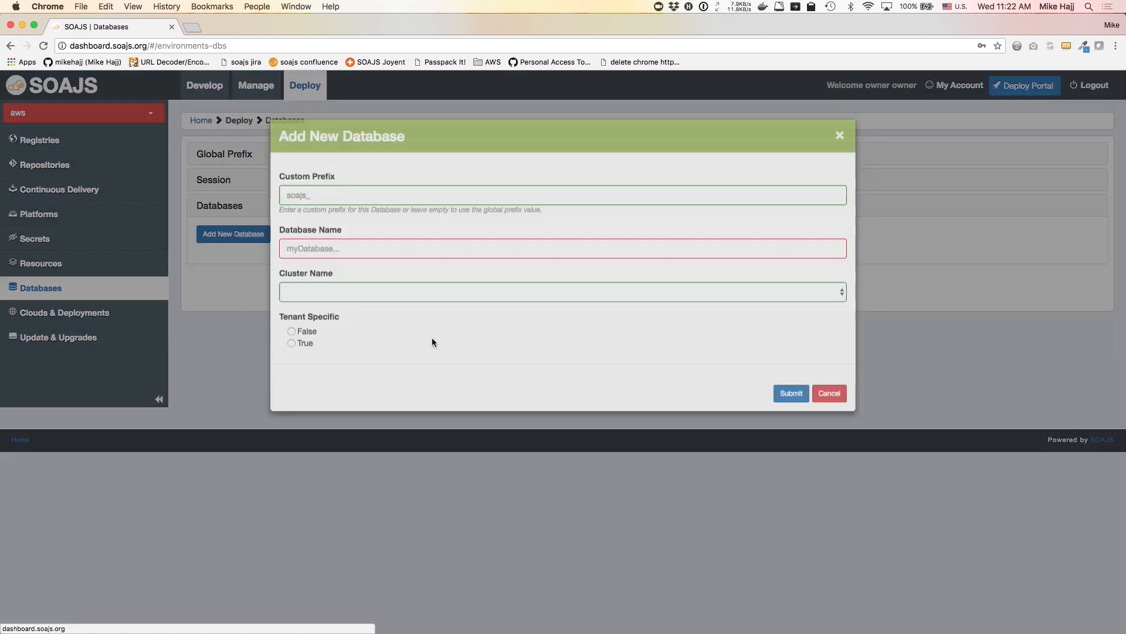
pyautogui.write('mongousers')
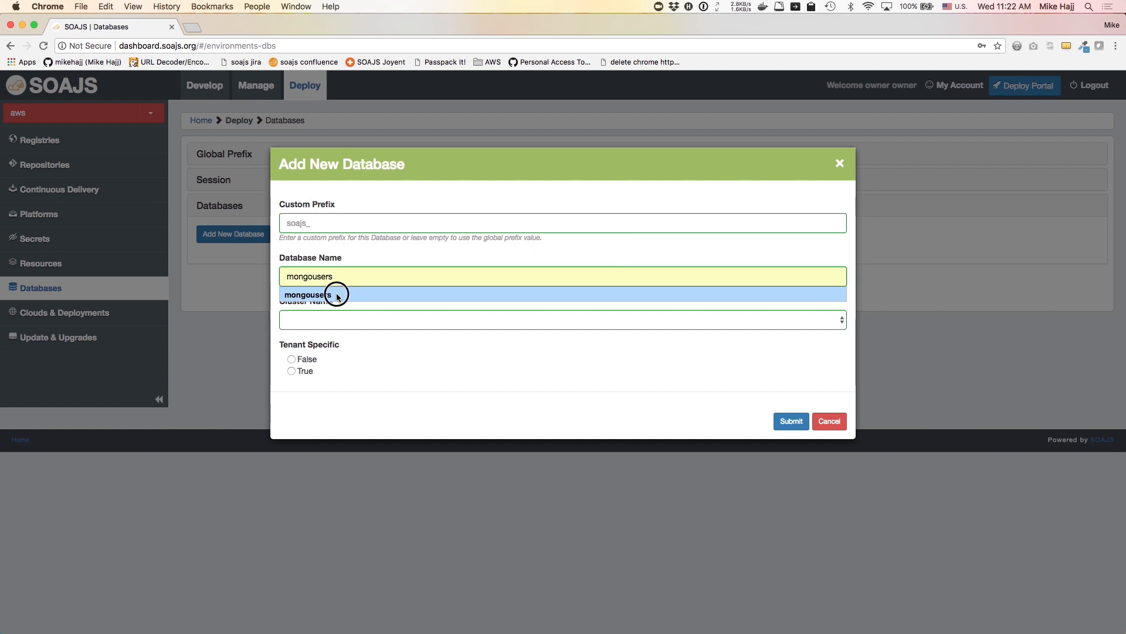
pyautogui.click(339, 293)
pyautogui.click(328, 325)
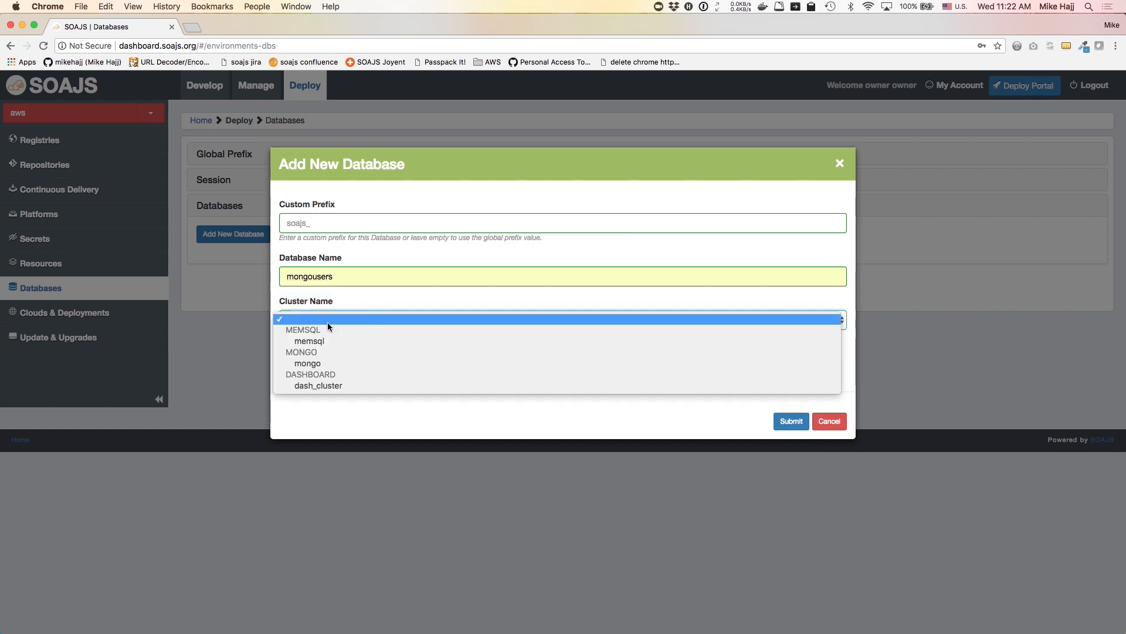
pyautogui.click(317, 363)
pyautogui.click(291, 360)
pyautogui.click(786, 420)
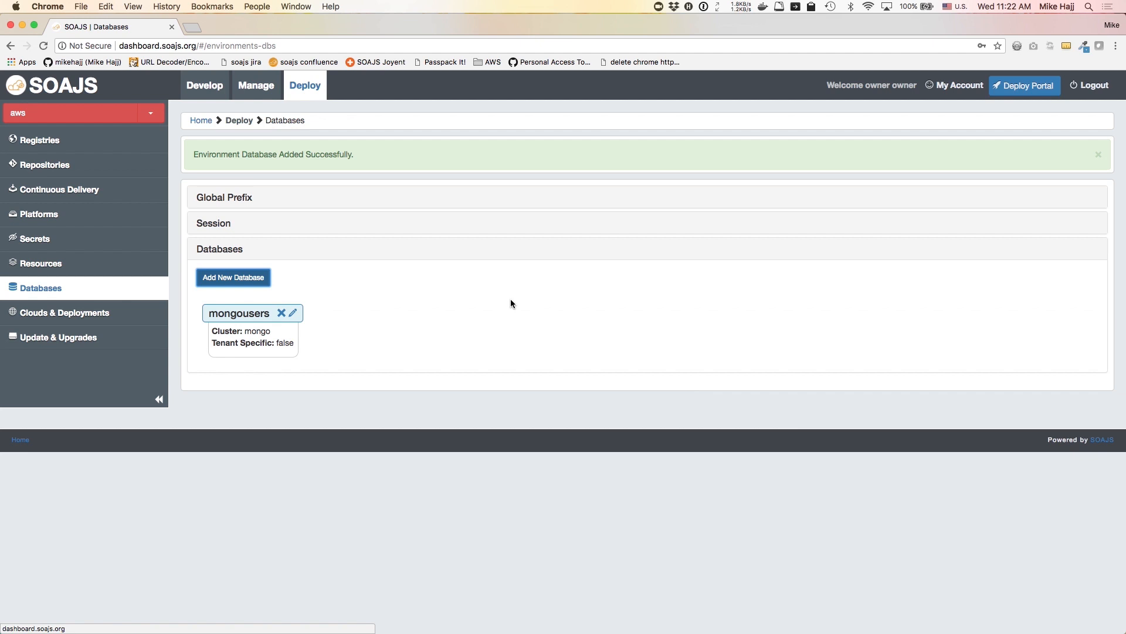
pyautogui.click(81, 316)
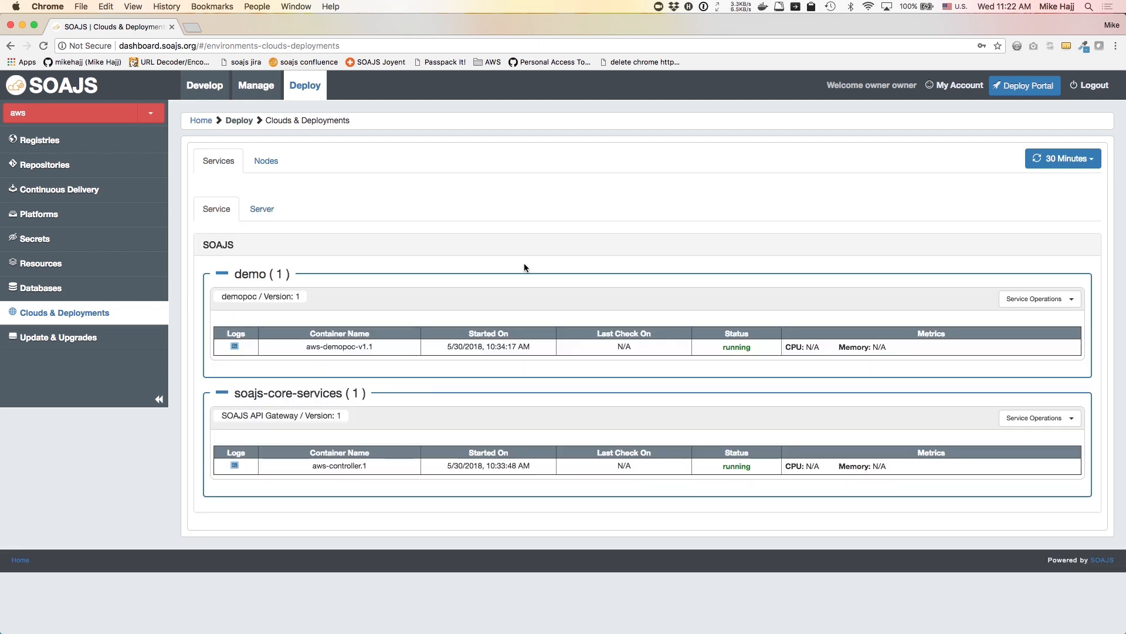
# Reload the SOAJS API Gateway's registry and locate the mongousers database entry
pyautogui.moveTo(226, 417); pyautogui.dragTo(320, 421)
pyautogui.click(1042, 420)
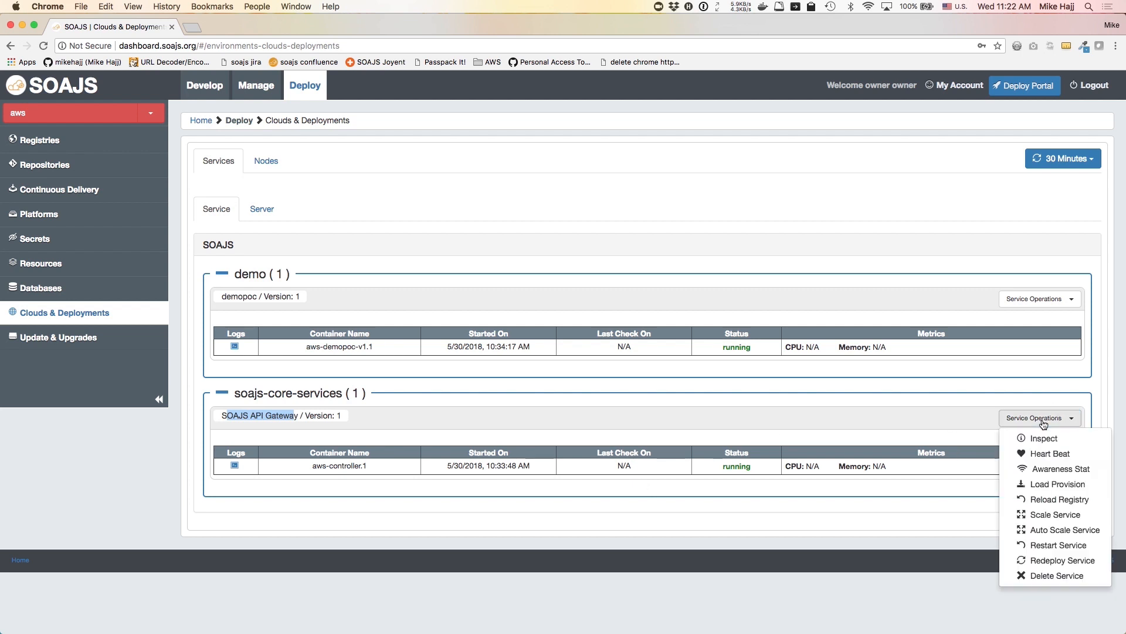
pyautogui.click(1019, 501)
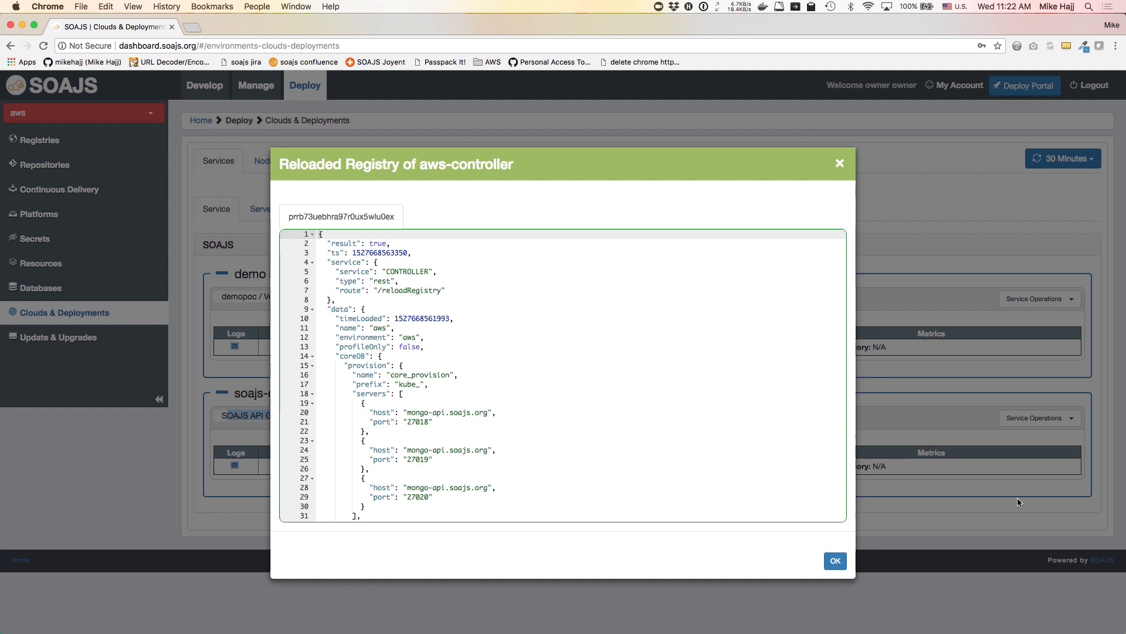
pyautogui.click(312, 366)
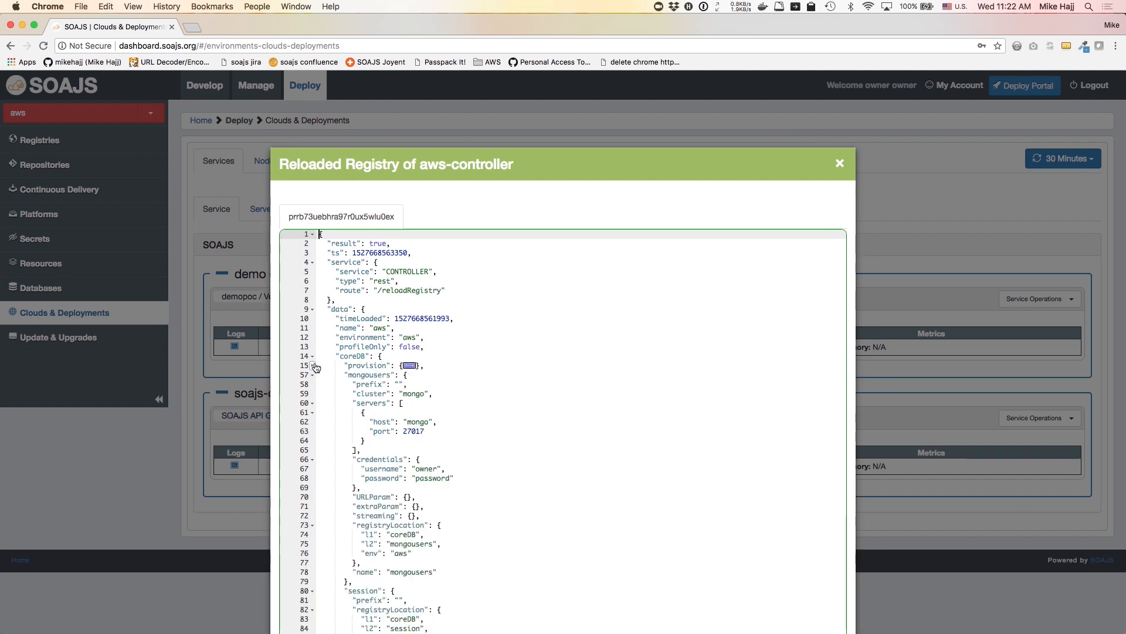
pyautogui.moveTo(349, 375); pyautogui.dragTo(391, 375)
# Inspect the mongo resource's sharedEnv block in the registry output, then close it
pyautogui.scroll(-3, 391, 375)
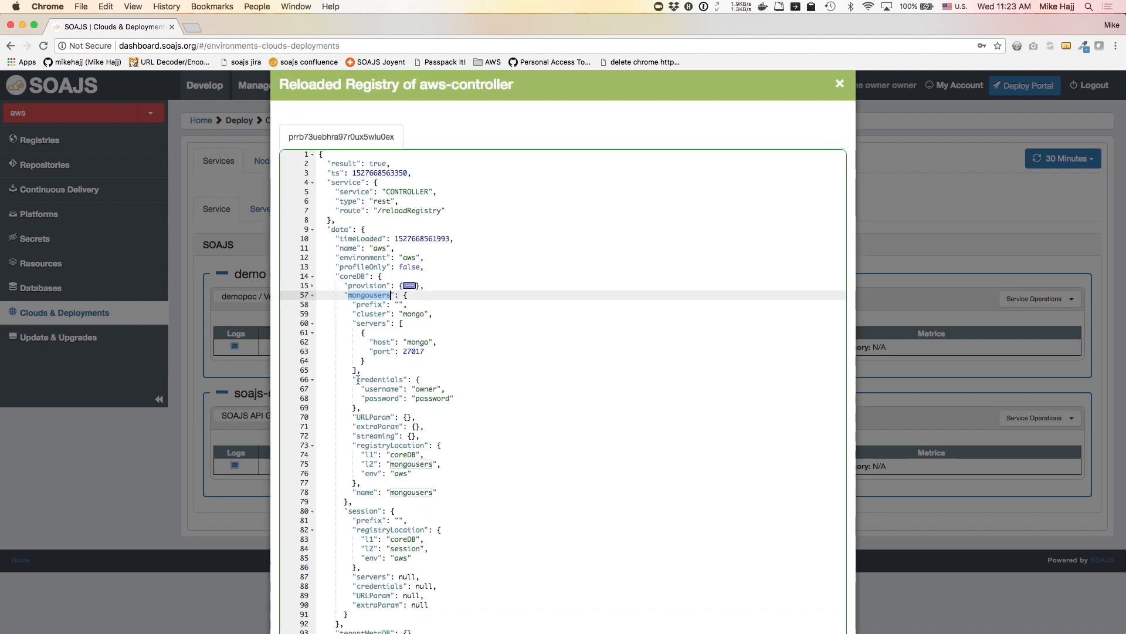
pyautogui.click(312, 275)
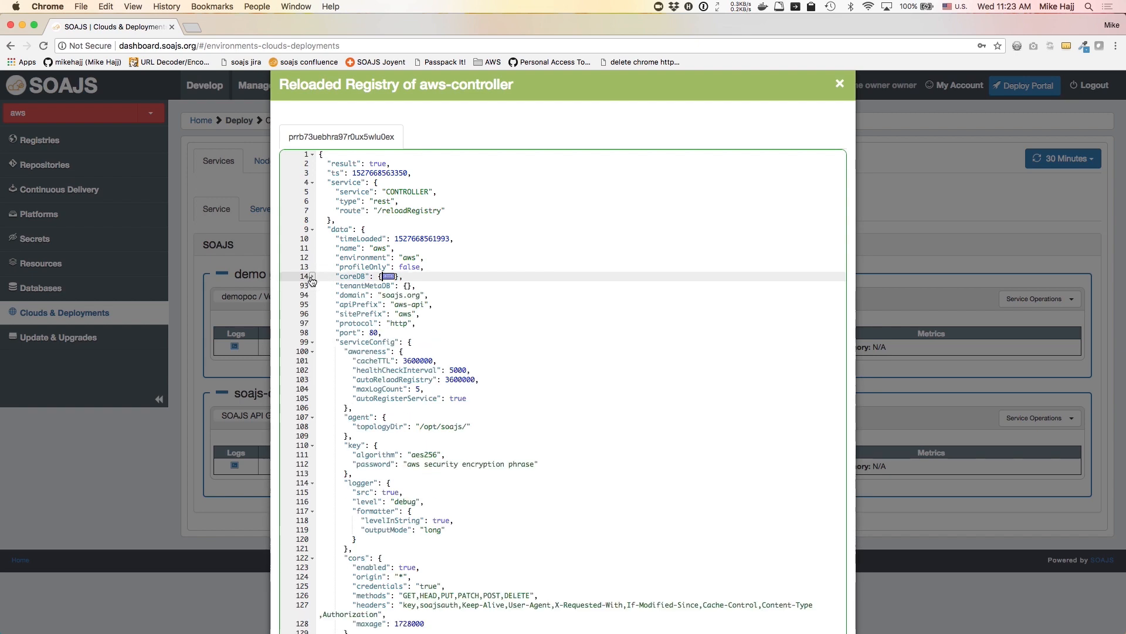
pyautogui.click(312, 342)
pyautogui.click(313, 352)
pyautogui.doubleClick(354, 370)
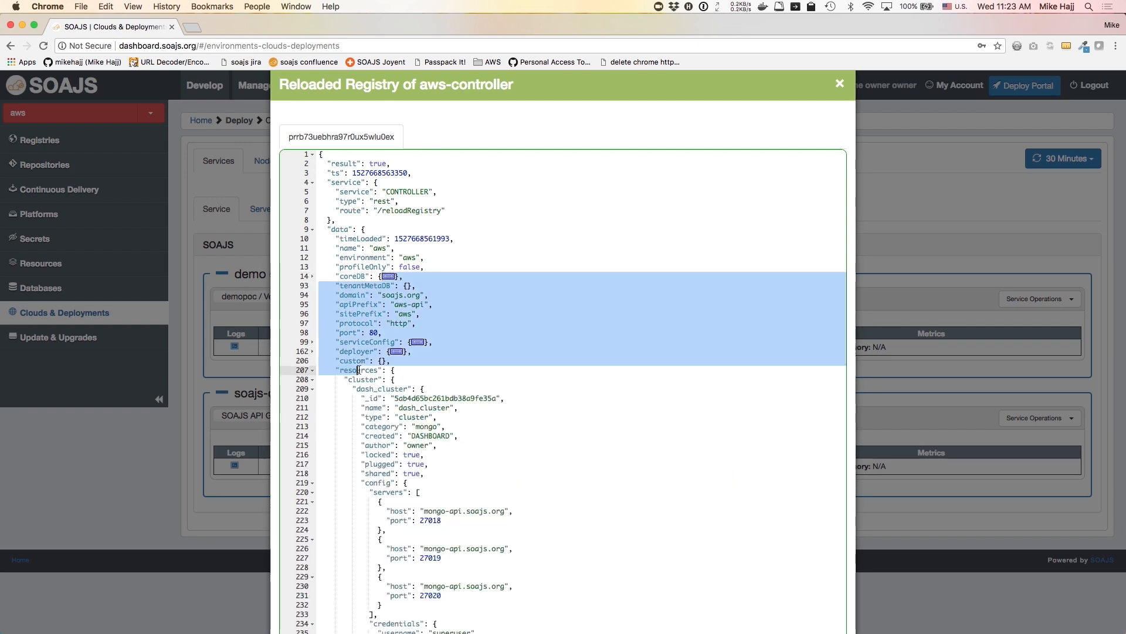
pyautogui.click(312, 389)
pyautogui.scroll(-3, 383, 333)
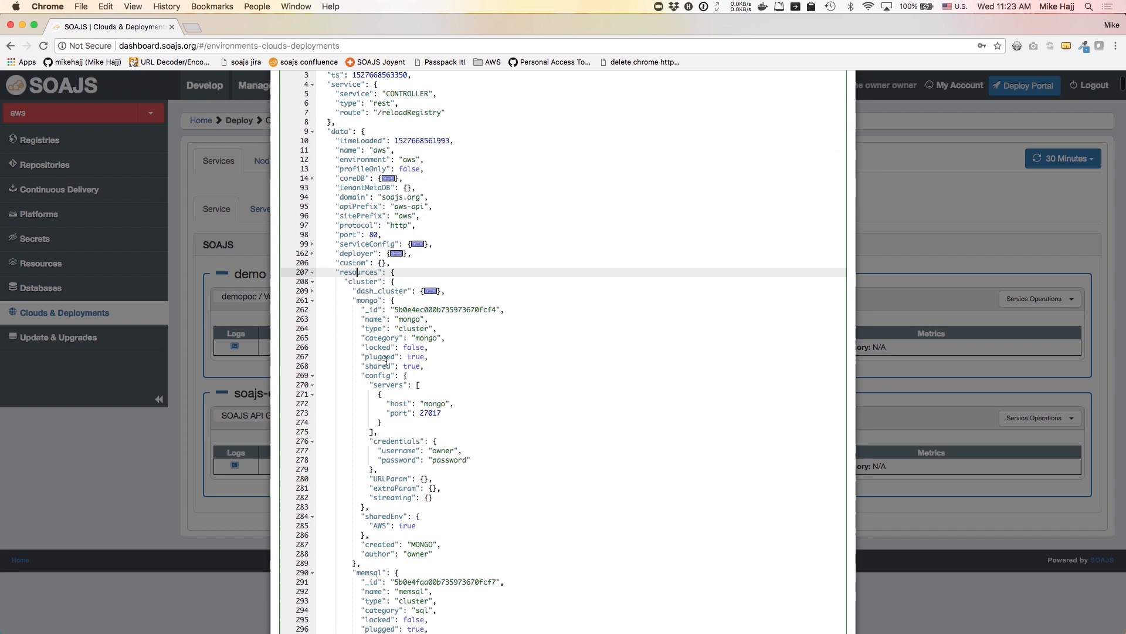
pyautogui.scroll(-1, 382, 333)
pyautogui.moveTo(404, 505); pyautogui.dragTo(432, 504)
pyautogui.moveTo(358, 478); pyautogui.dragTo(382, 496)
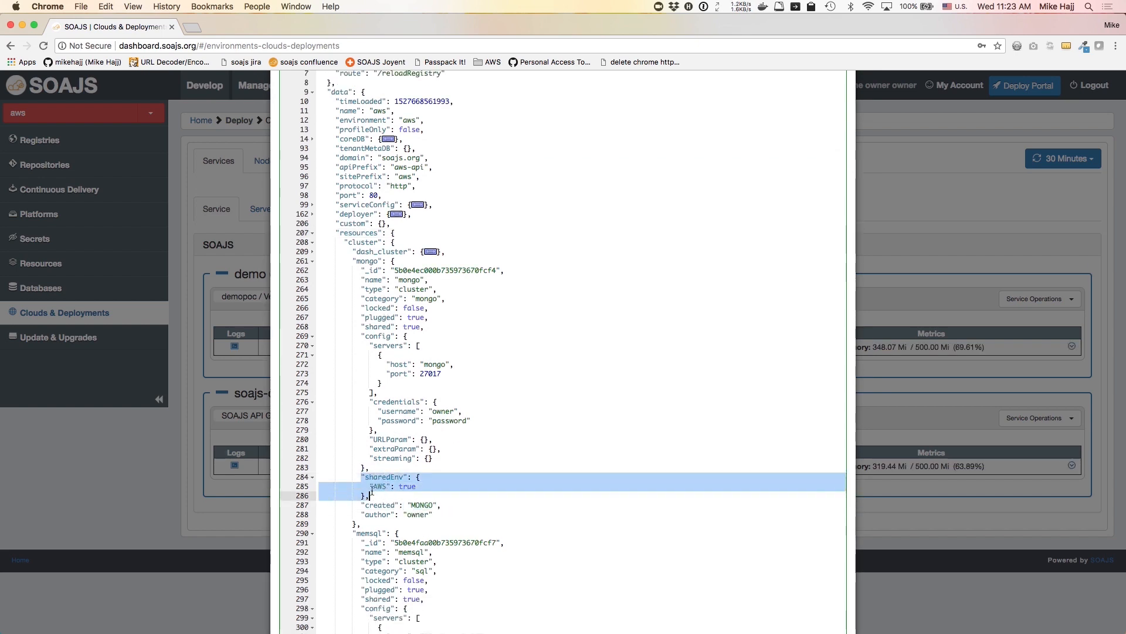
pyautogui.click(235, 387)
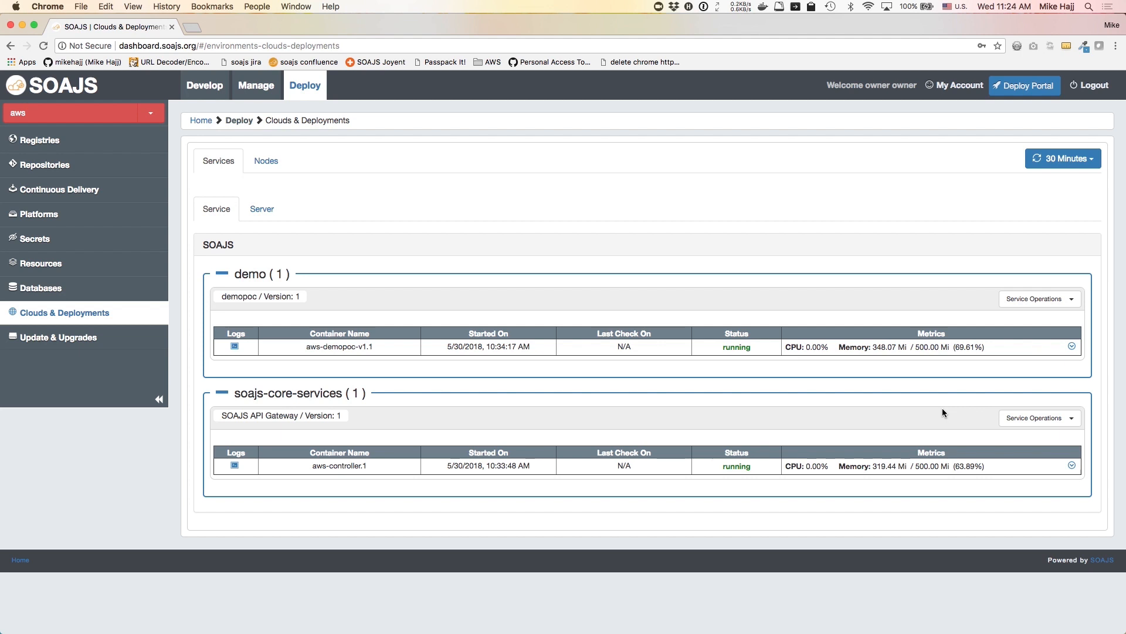
# Check the SOAJS API Gateway's heartbeat and reload its awareness
pyautogui.click(1048, 418)
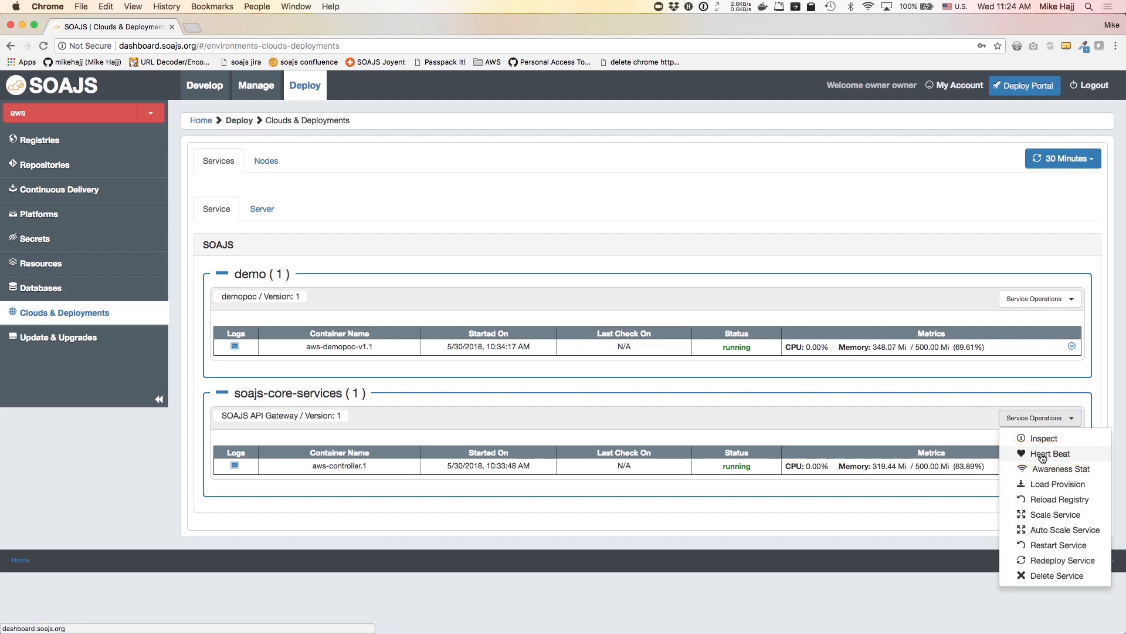
pyautogui.click(1041, 455)
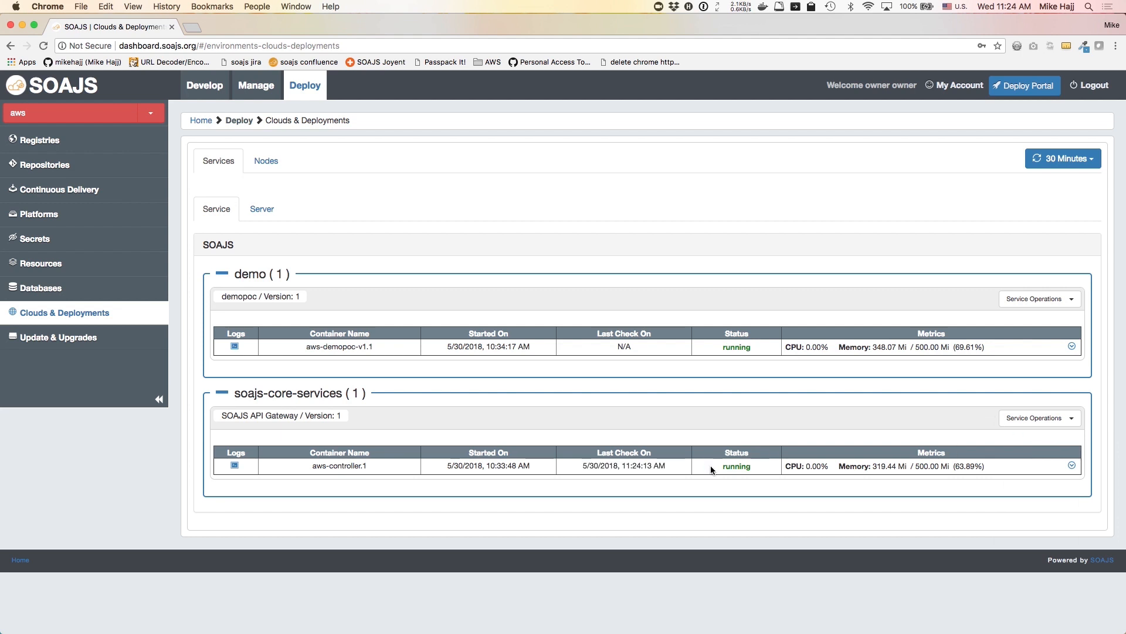
pyautogui.click(1039, 417)
pyautogui.click(1031, 469)
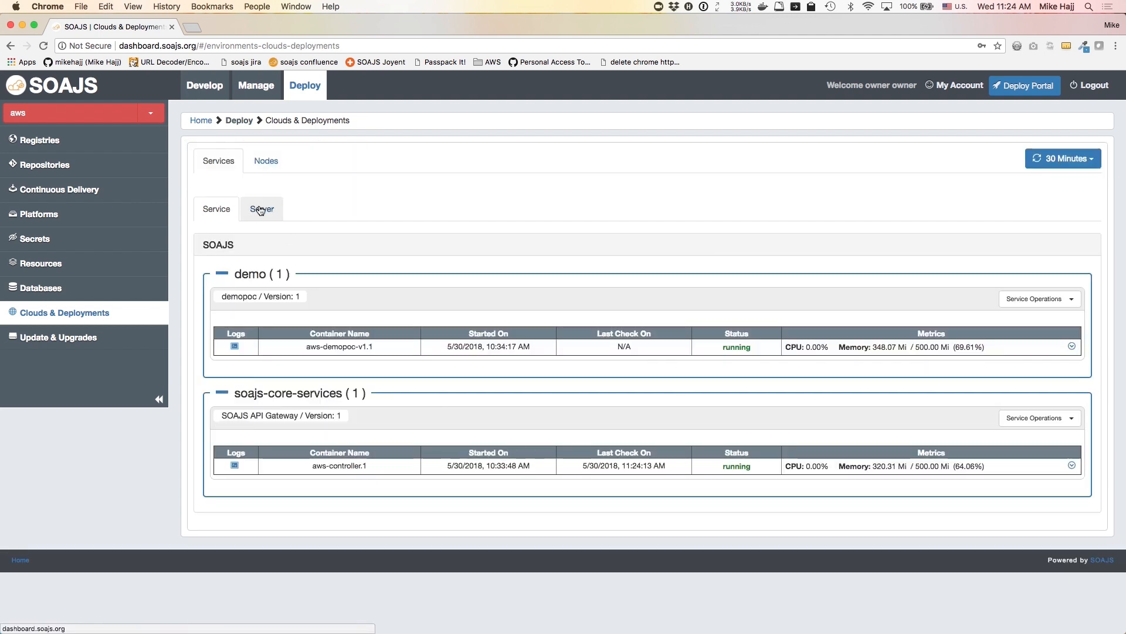
# Scale the SOAJS API Gateway controller to 2 instances
pyautogui.click(1067, 421)
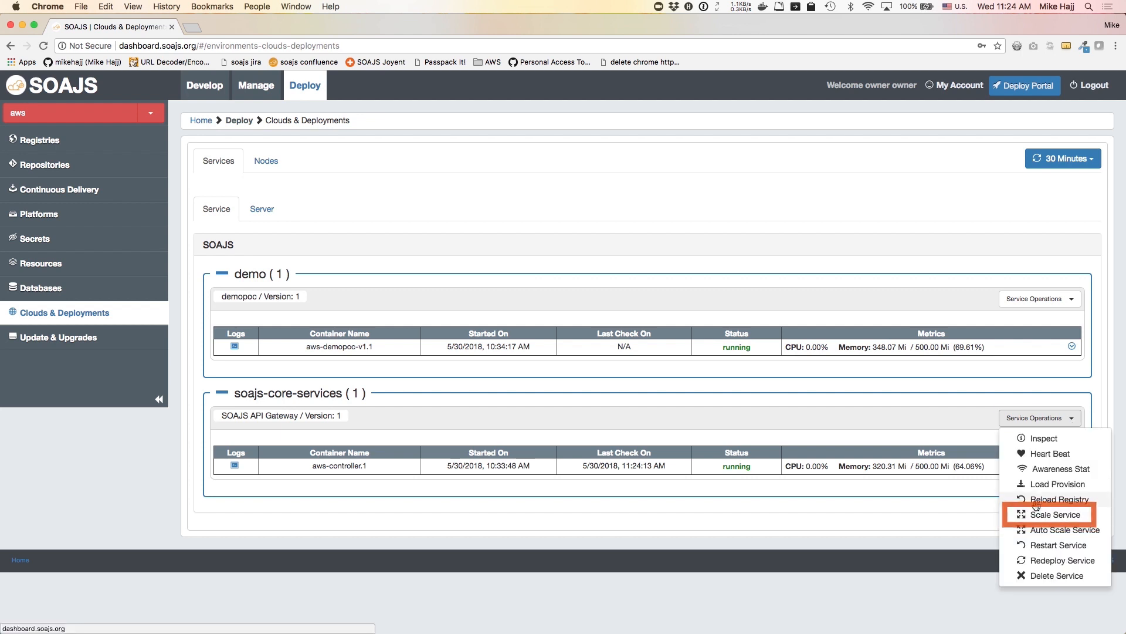
pyautogui.click(1018, 513)
pyautogui.click(570, 237)
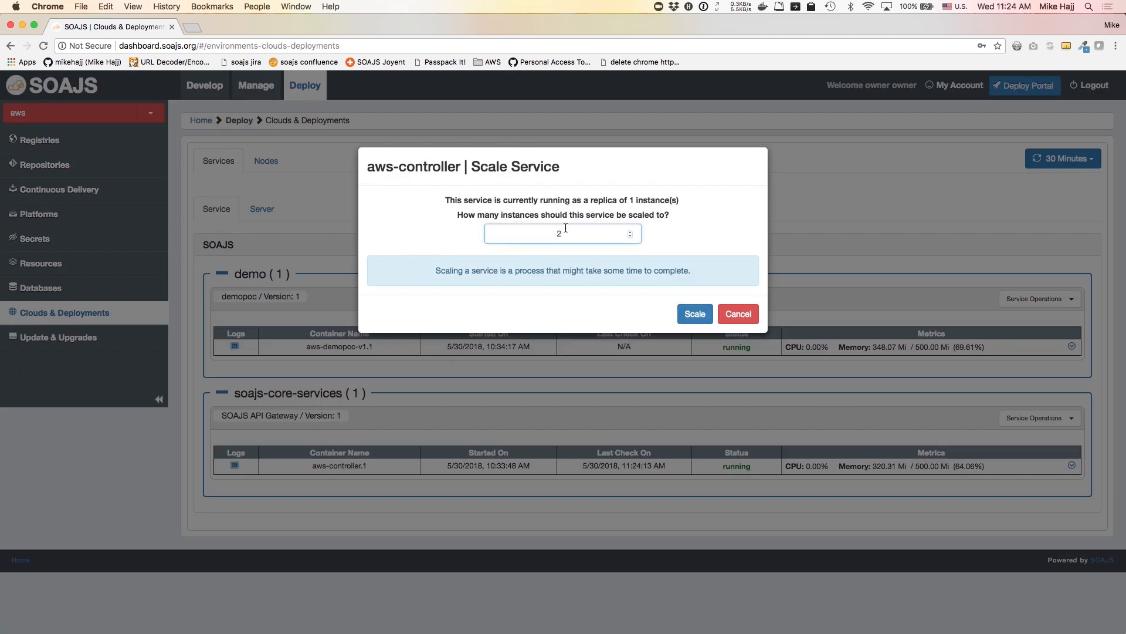
pyautogui.click(694, 312)
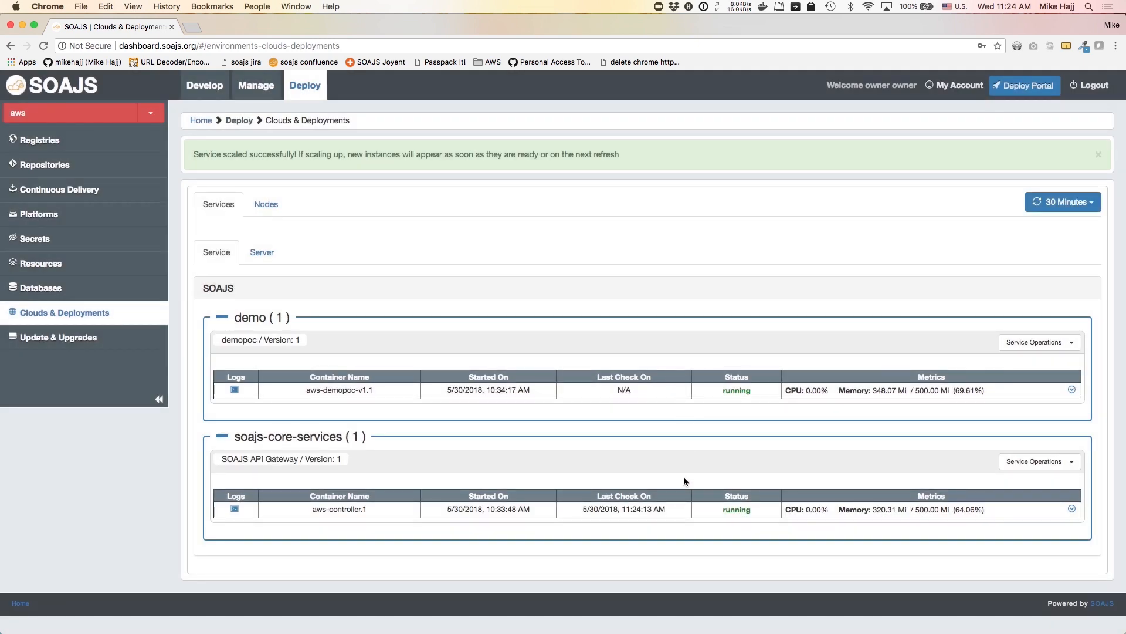
pyautogui.click(1039, 461)
pyautogui.click(1041, 475)
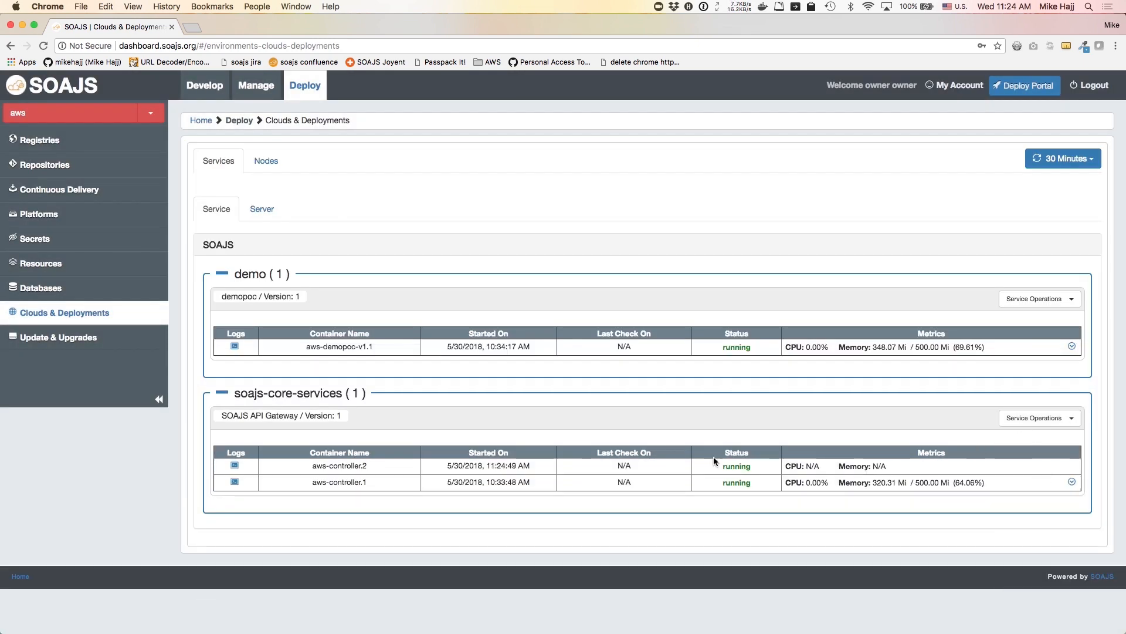
# Choose Redeploy Service for the SOAJS API Gateway, bringing up the Rebuild Service dialog
pyautogui.click(1053, 419)
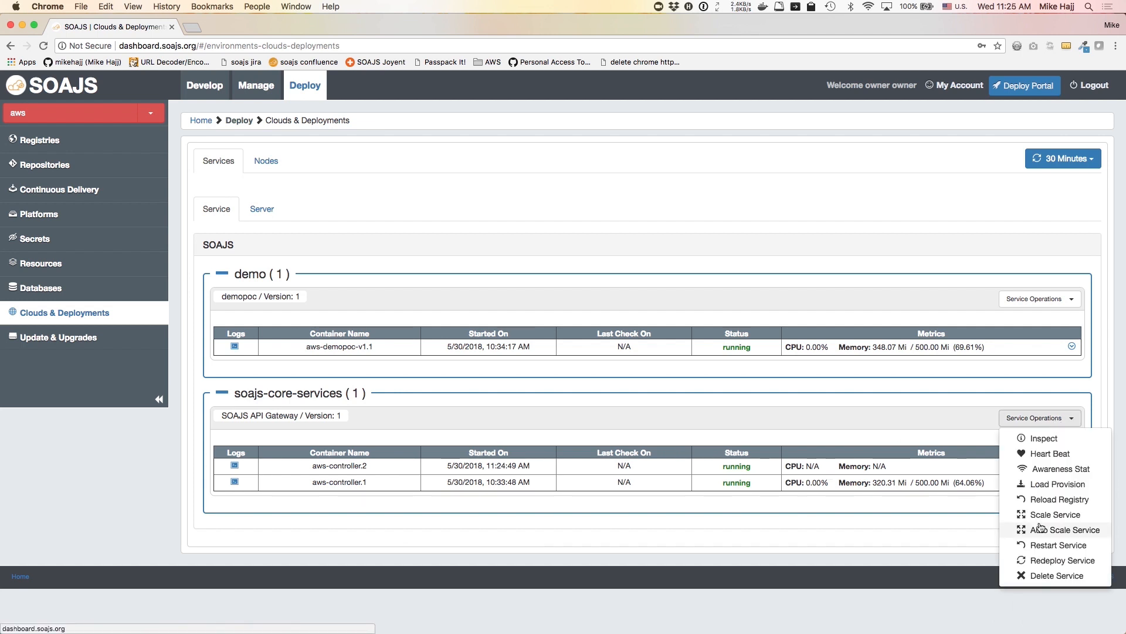
pyautogui.click(1036, 560)
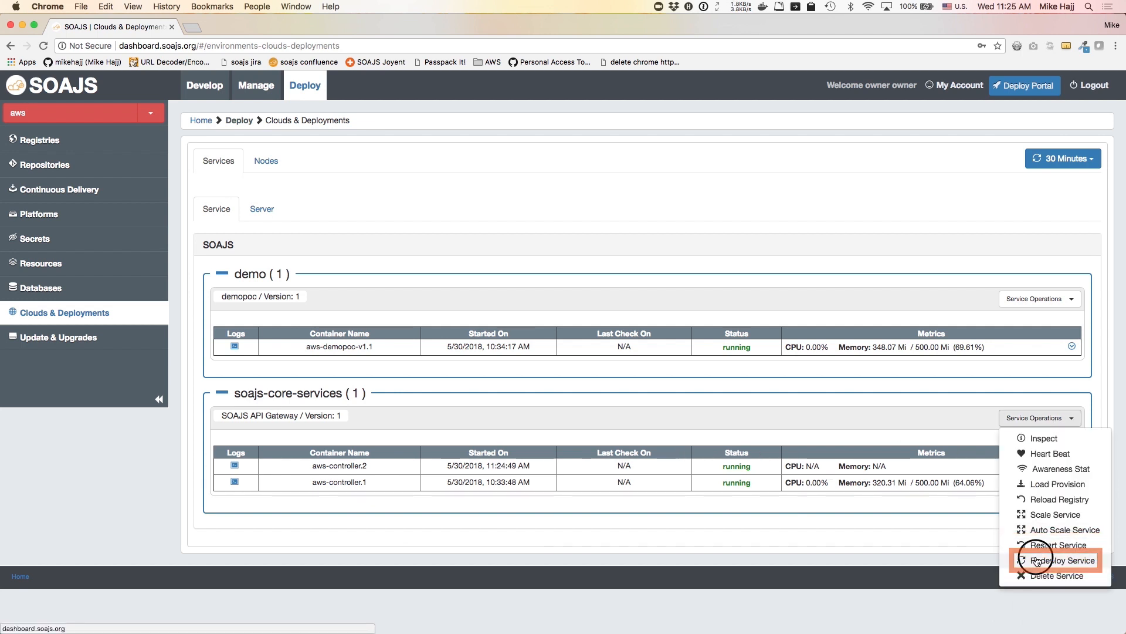
pyautogui.click(663, 124)
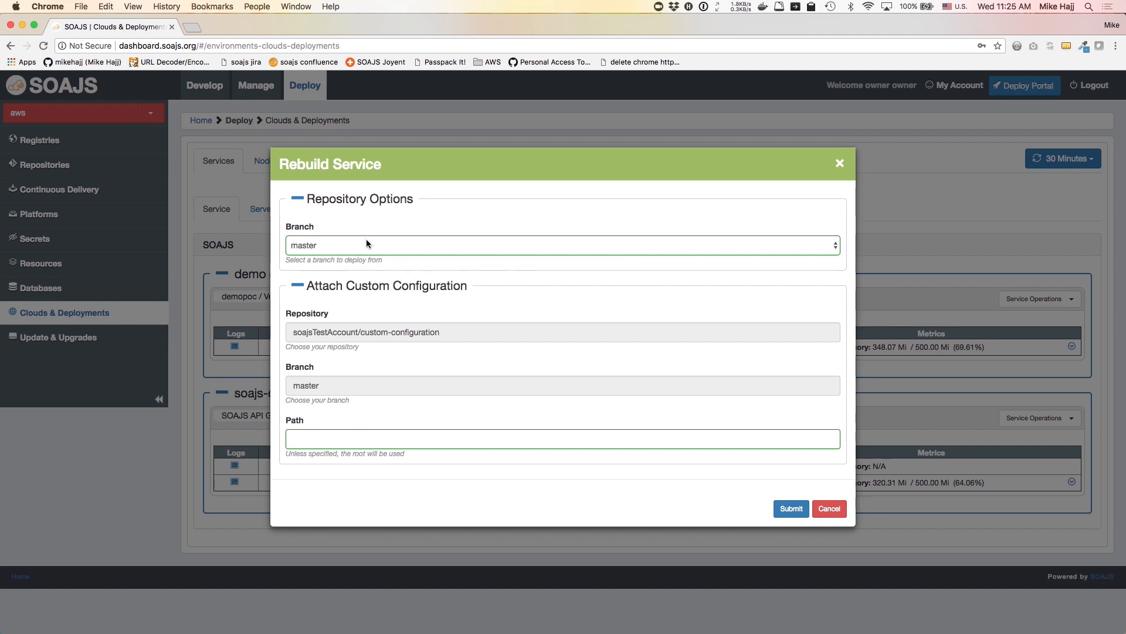
pyautogui.click(828, 508)
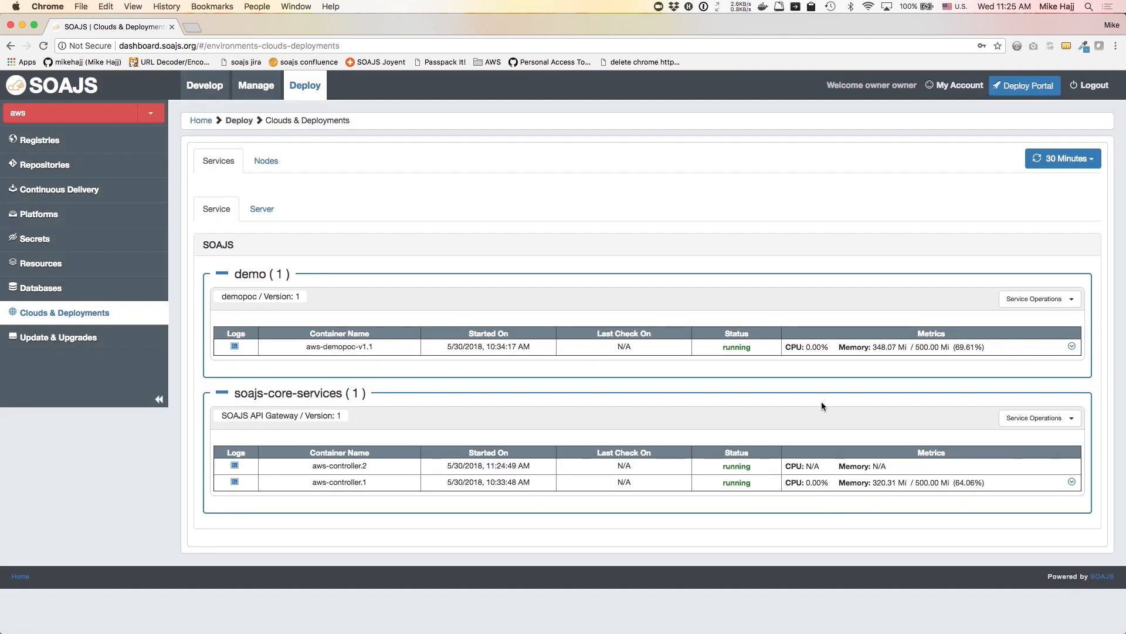
pyautogui.click(1072, 482)
pyautogui.scroll(-5, 716, 427)
pyautogui.scroll(-1, 715, 433)
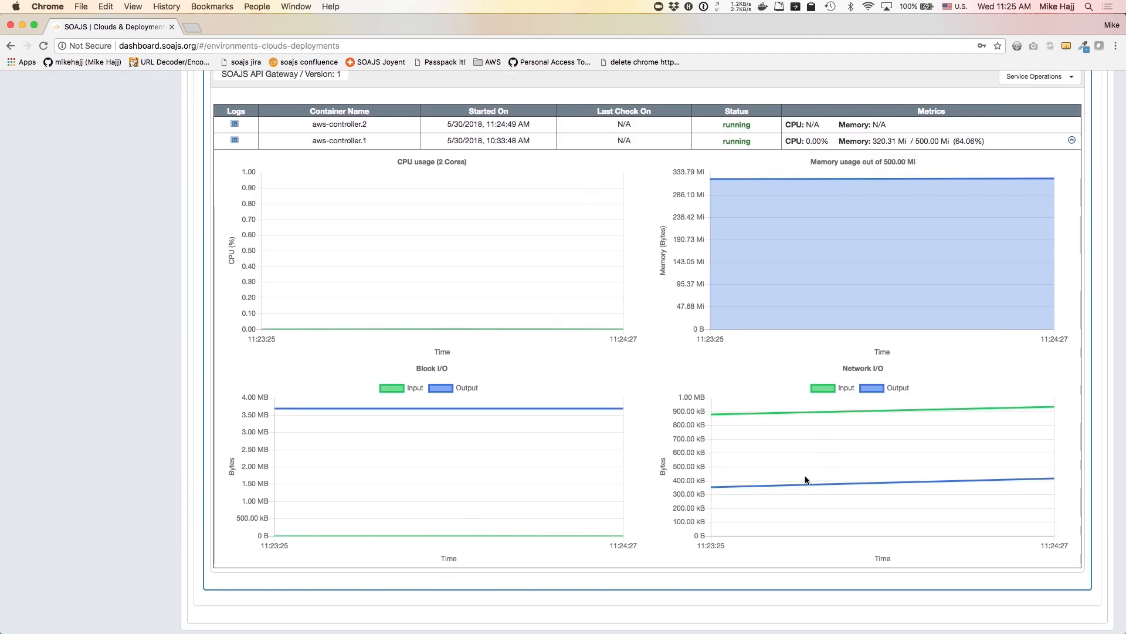
pyautogui.scroll(6, 533, 386)
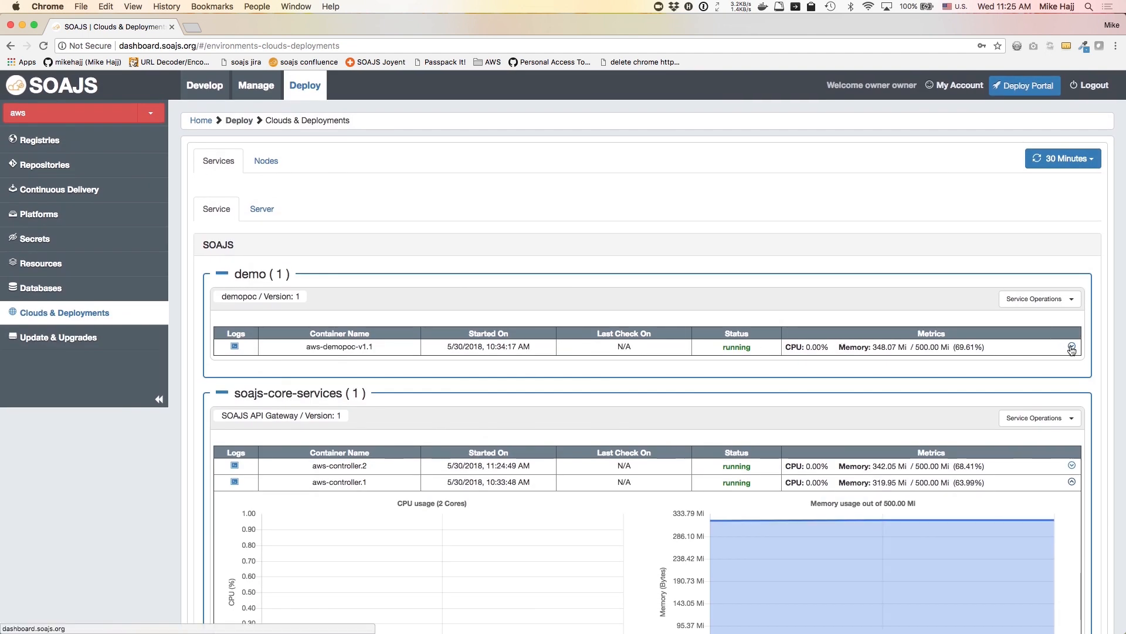
pyautogui.click(1071, 466)
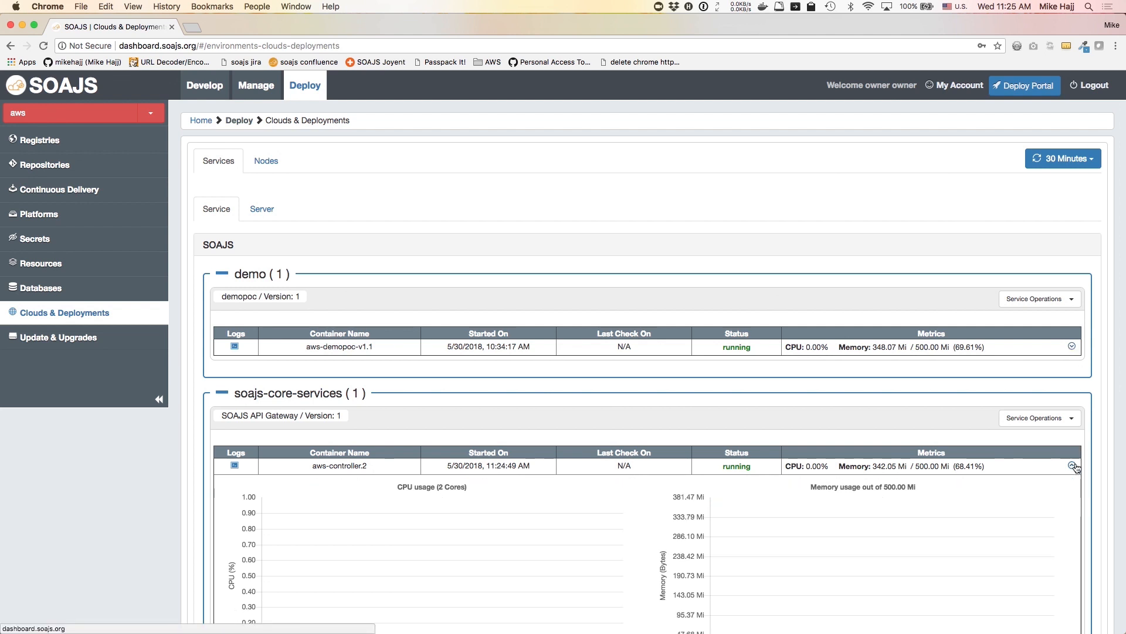
pyautogui.click(1073, 347)
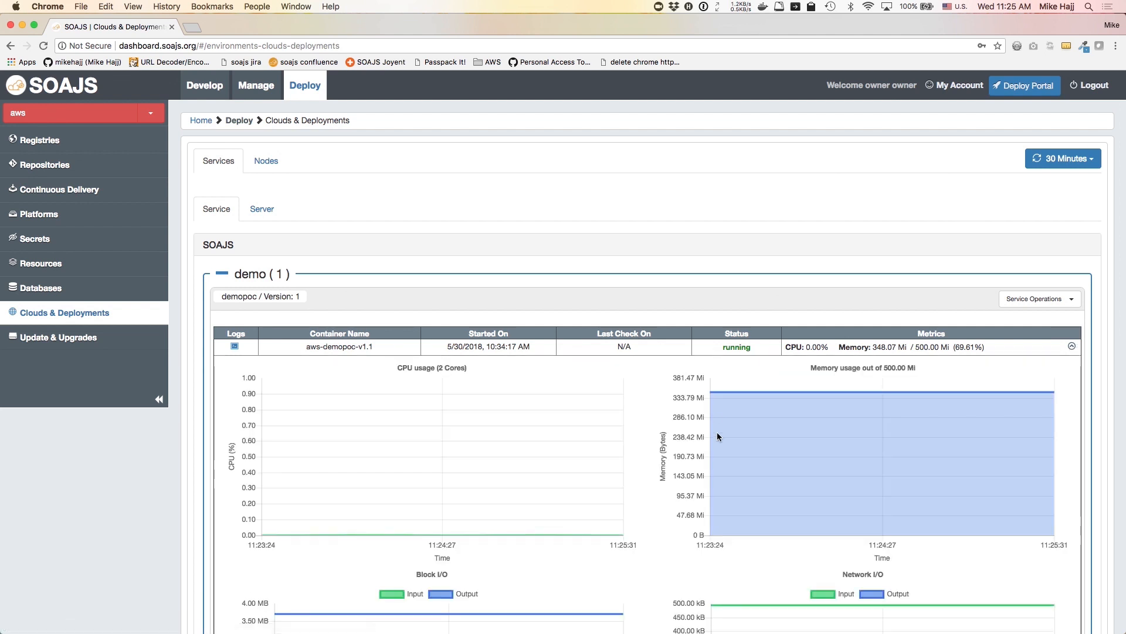
pyautogui.click(1072, 347)
pyautogui.click(1071, 465)
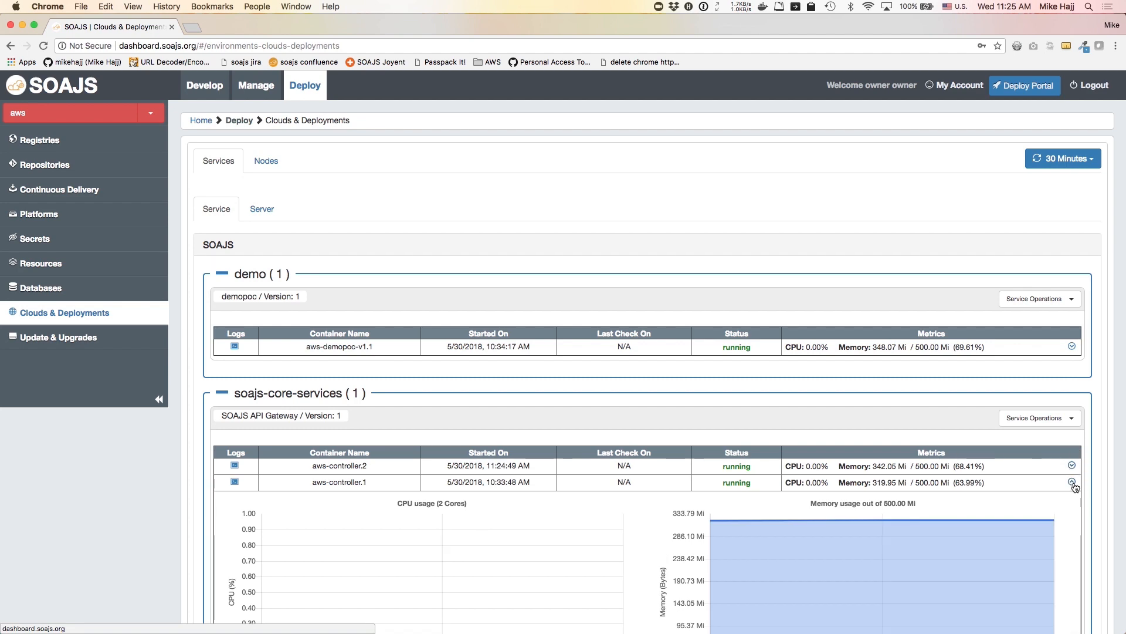
pyautogui.click(1072, 482)
pyautogui.click(234, 481)
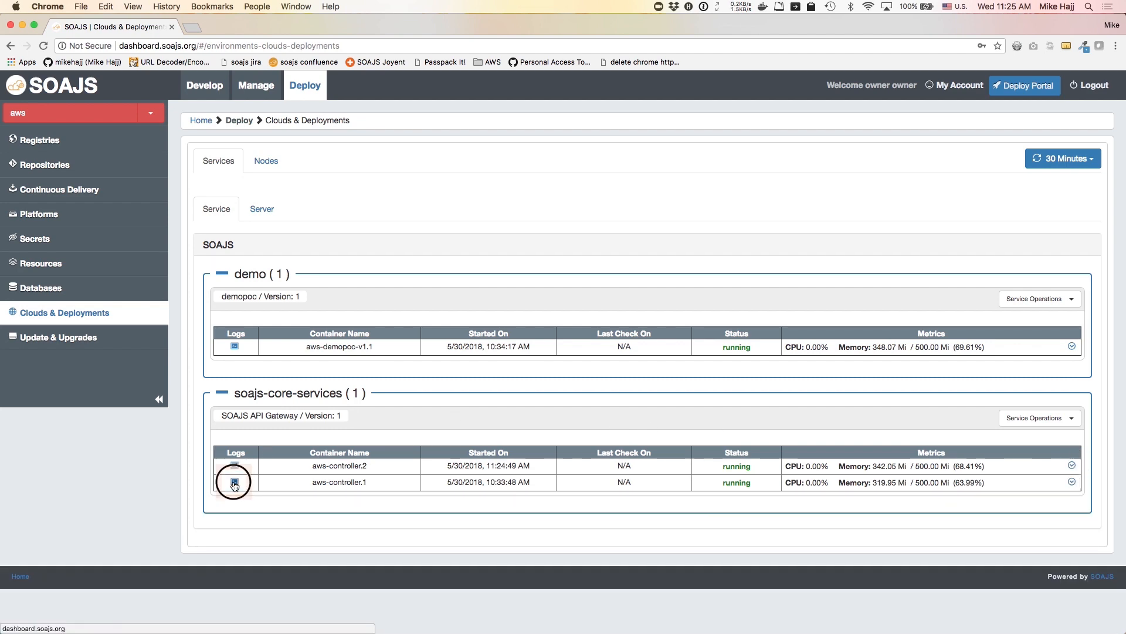
pyautogui.scroll(10, 422, 384)
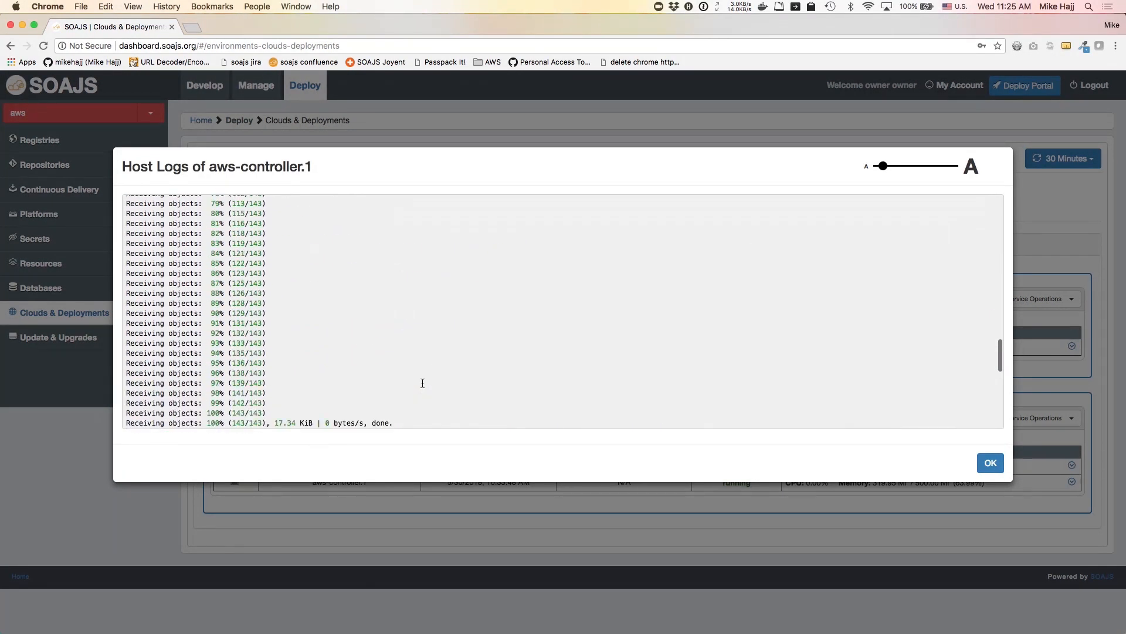
pyautogui.scroll(5, 421, 382)
pyautogui.scroll(-15, 421, 382)
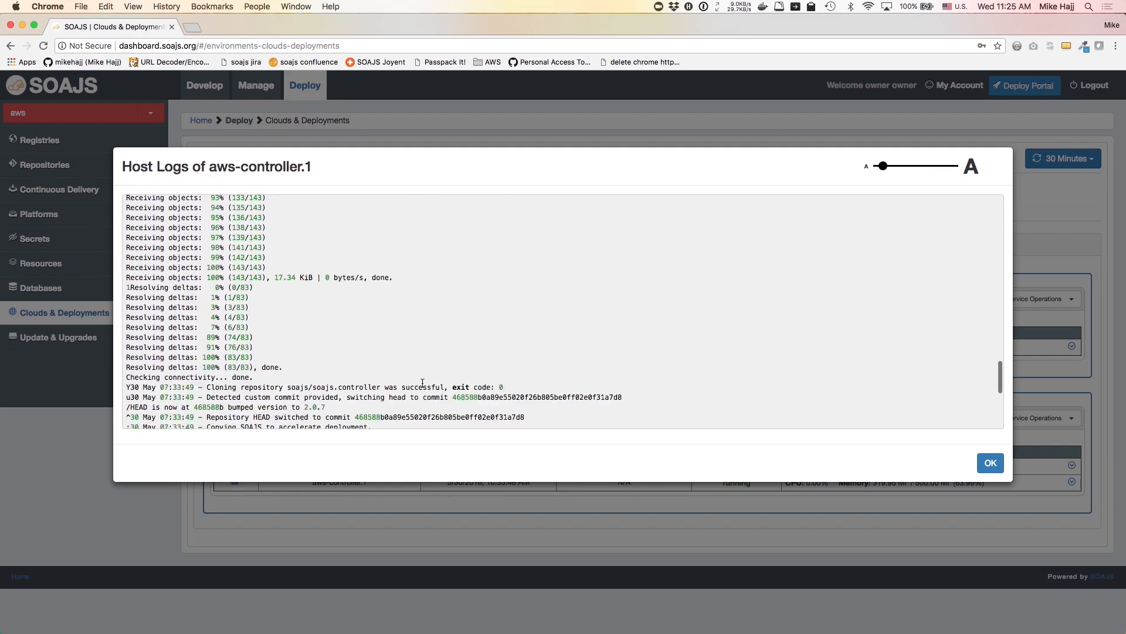
pyautogui.hscroll(2, 423, 383)
pyautogui.hscroll(3, 423, 382)
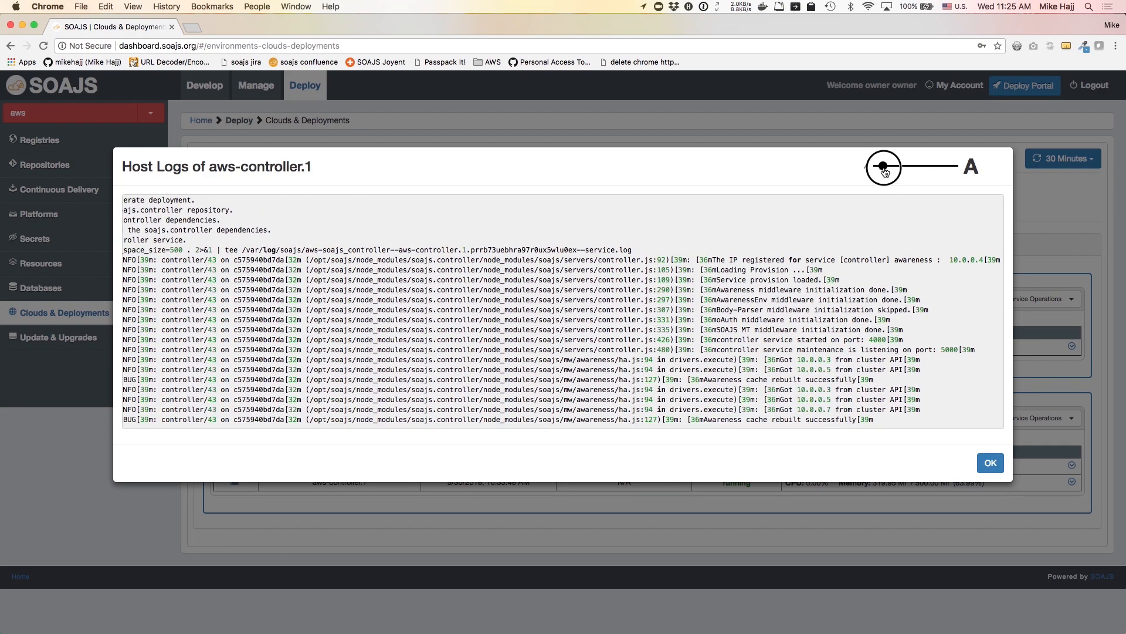
pyautogui.moveTo(883, 166); pyautogui.dragTo(878, 166)
pyautogui.scroll(5, 760, 409)
pyautogui.scroll(-5, 759, 409)
pyautogui.click(983, 463)
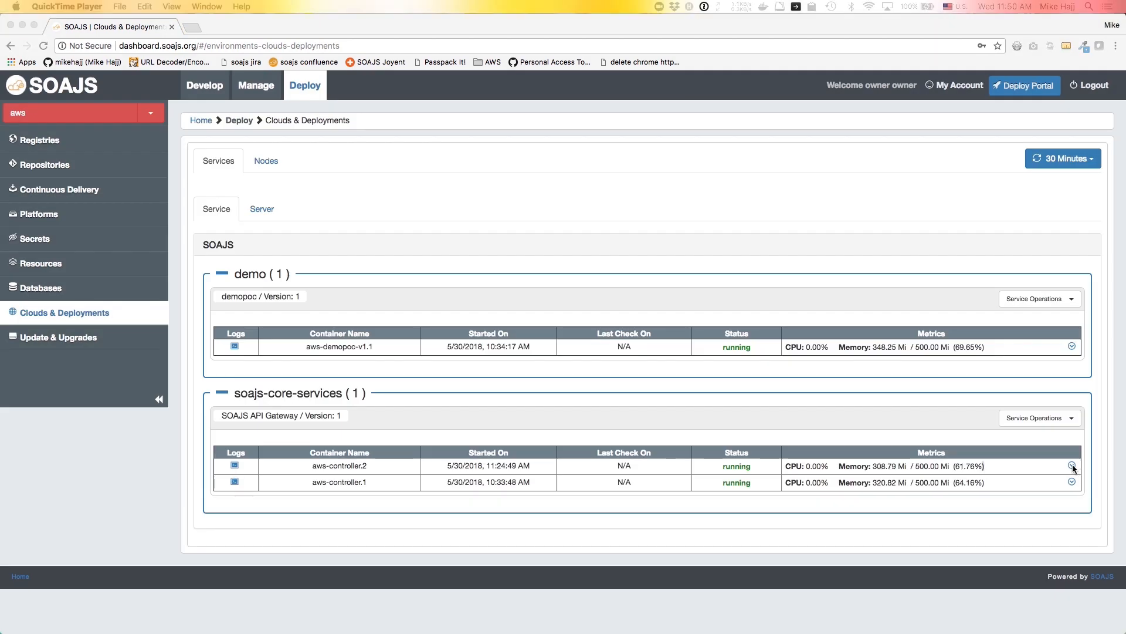
pyautogui.click(1072, 465)
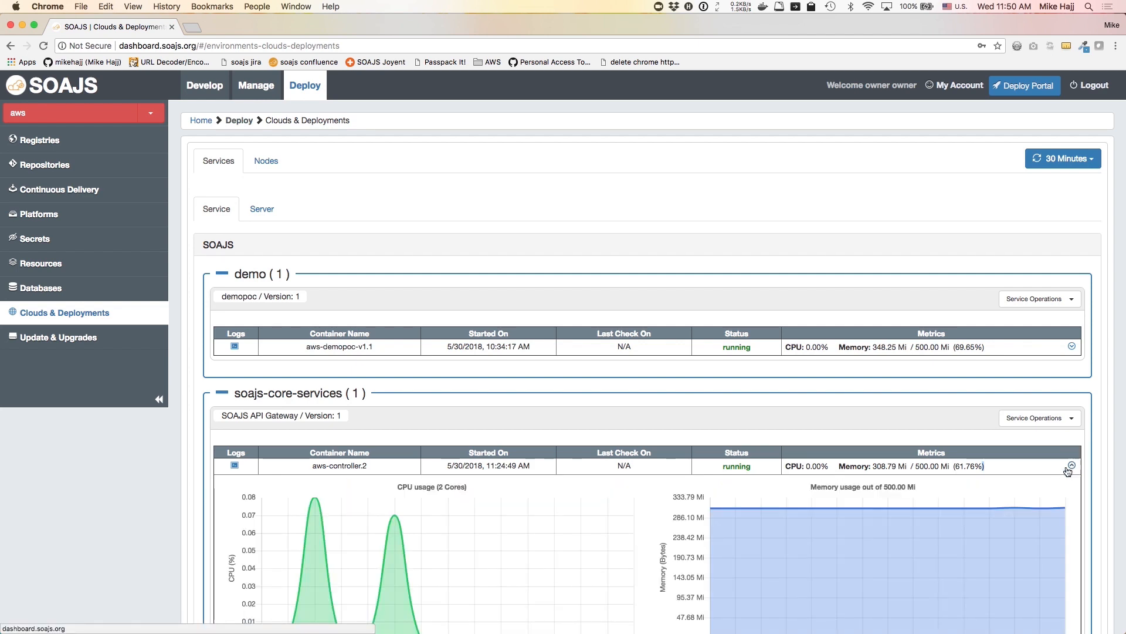
pyautogui.scroll(-3, 774, 429)
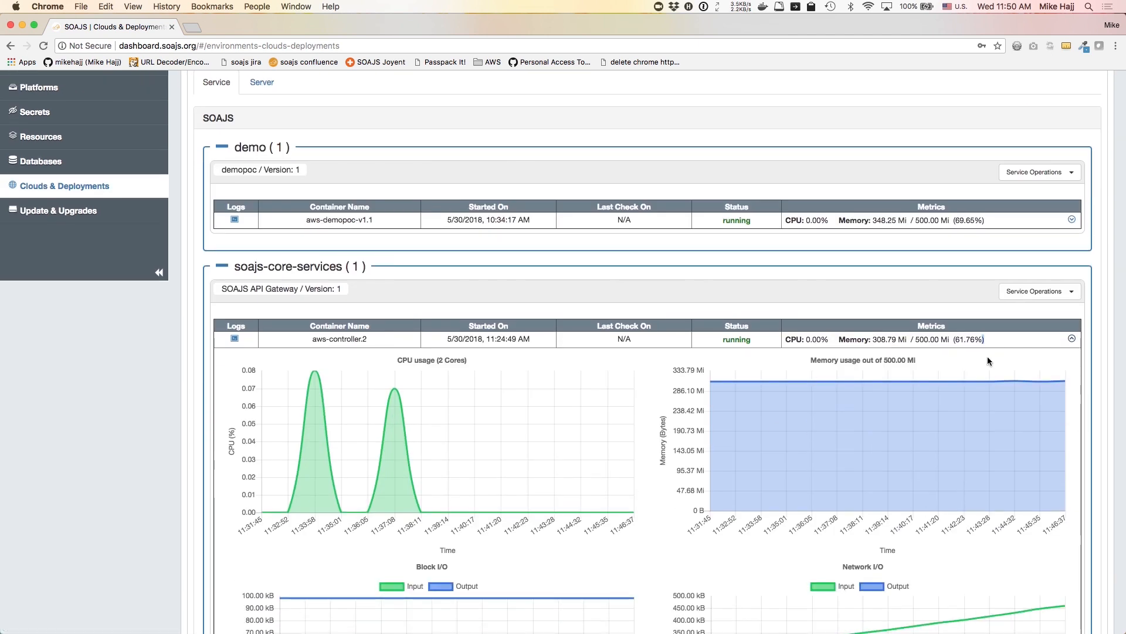
pyautogui.click(1072, 338)
pyautogui.click(235, 464)
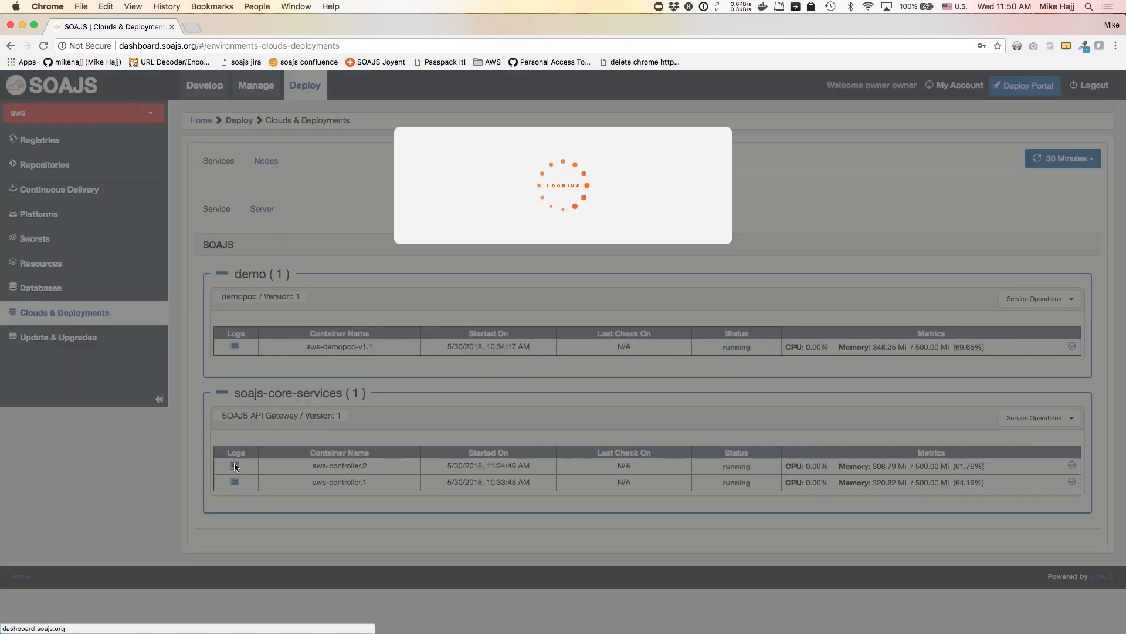
pyautogui.hscroll(5, 687, 339)
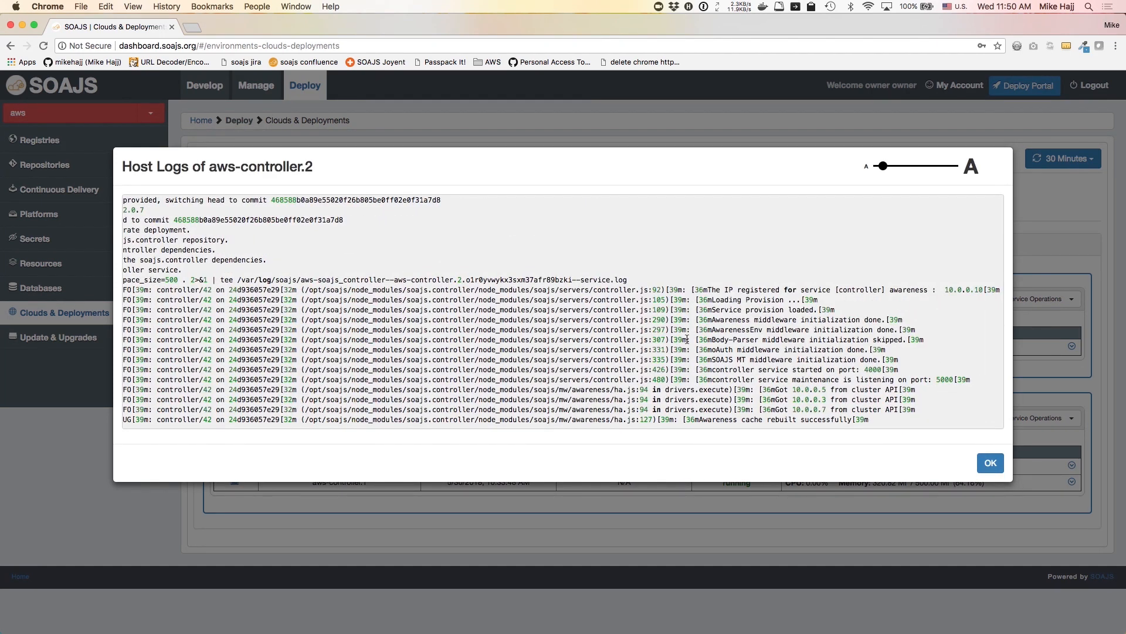
pyautogui.click(990, 463)
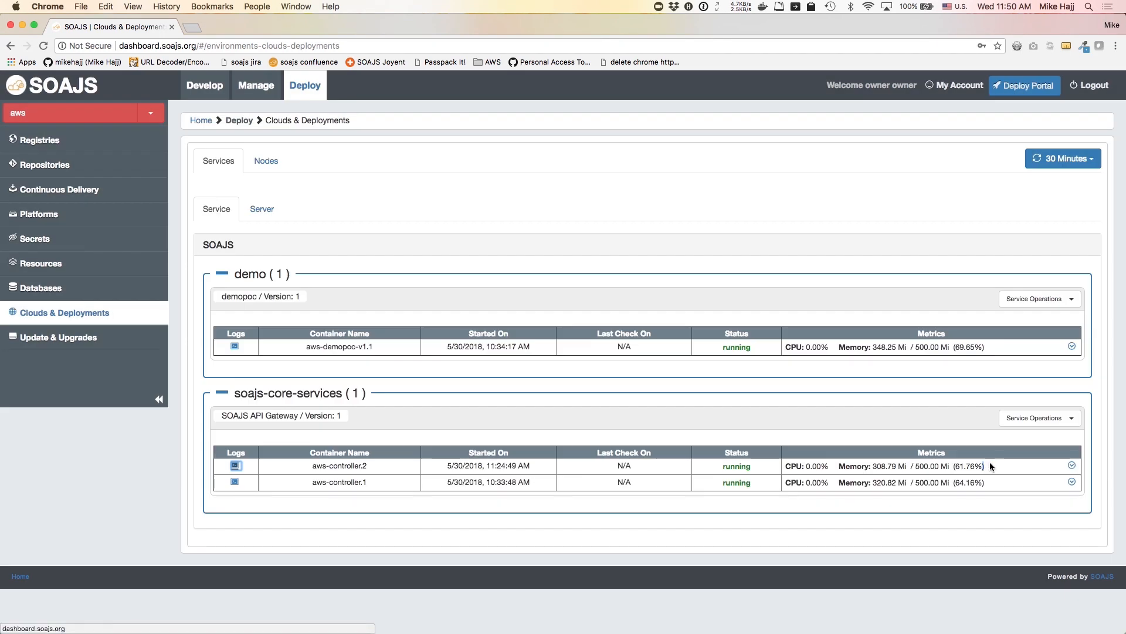